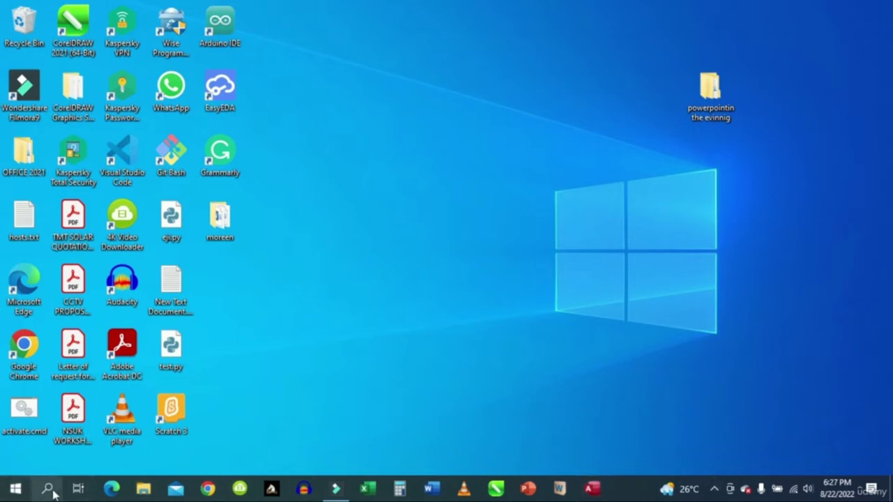
Launch Microsoft Access by searching 'ac' in the Windows taskbar search.
left_click(15, 490)
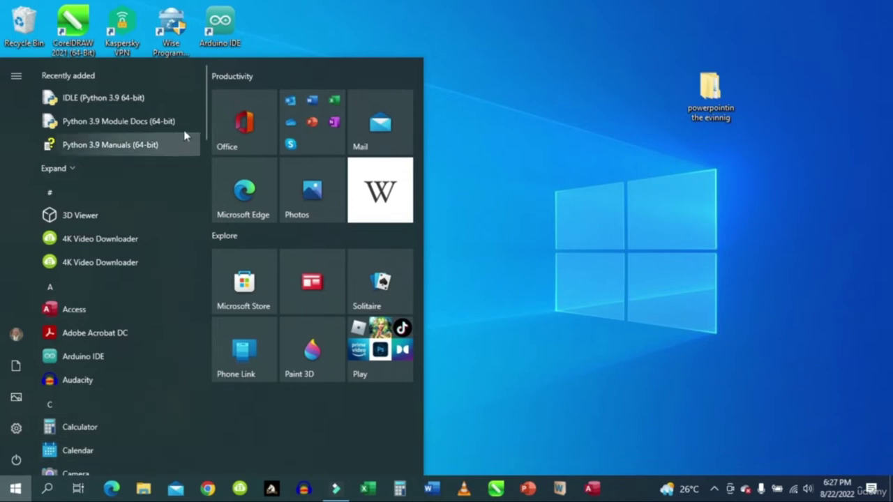
left_click(204, 110)
left_click_drag(203, 110, 223, 115)
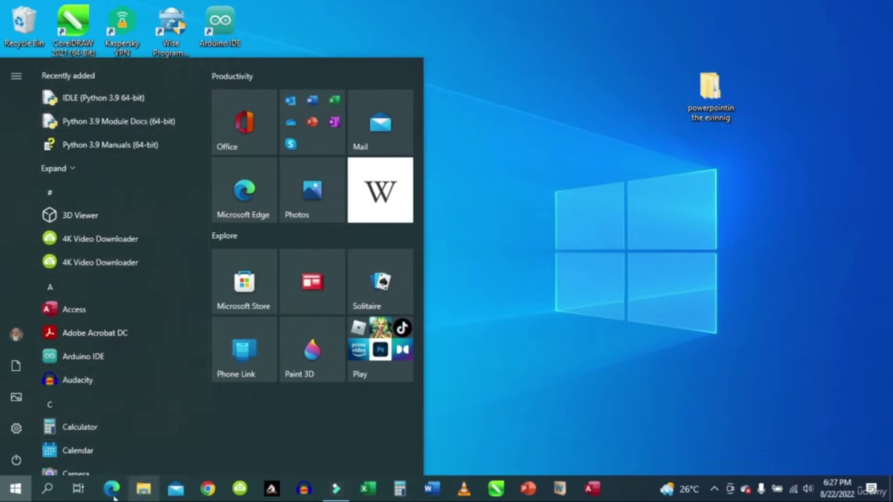
left_click(48, 490)
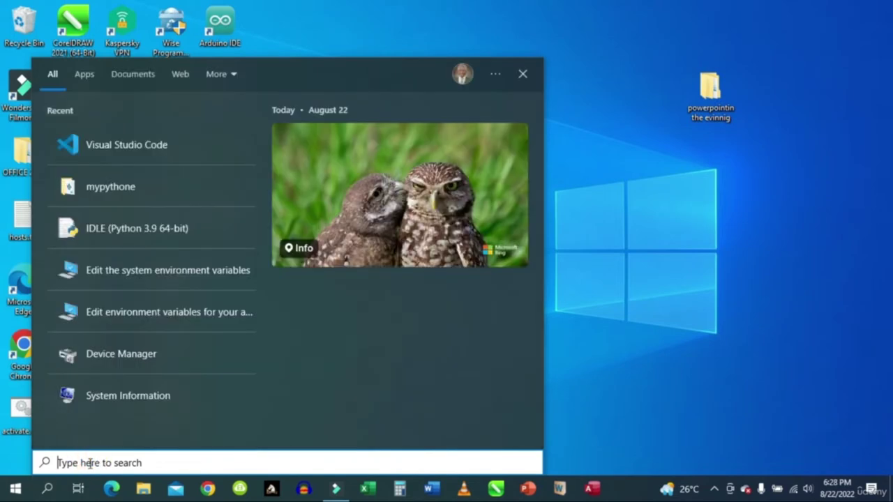
type("a")
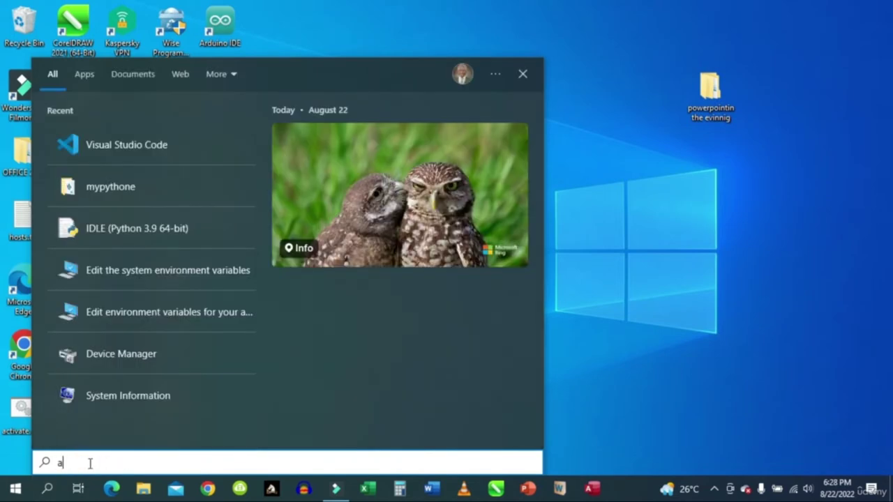
type("c")
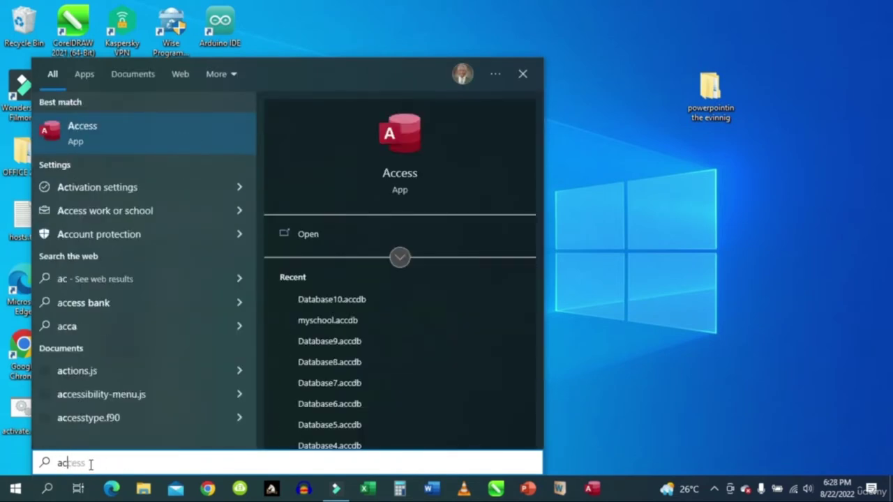
left_click(77, 126)
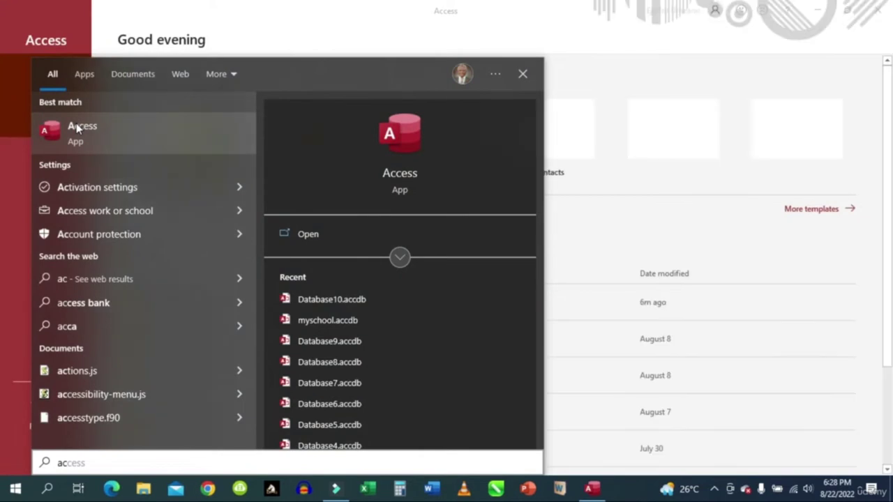
Close the Windows search panel so the Access start screen shows.
left_click(522, 74)
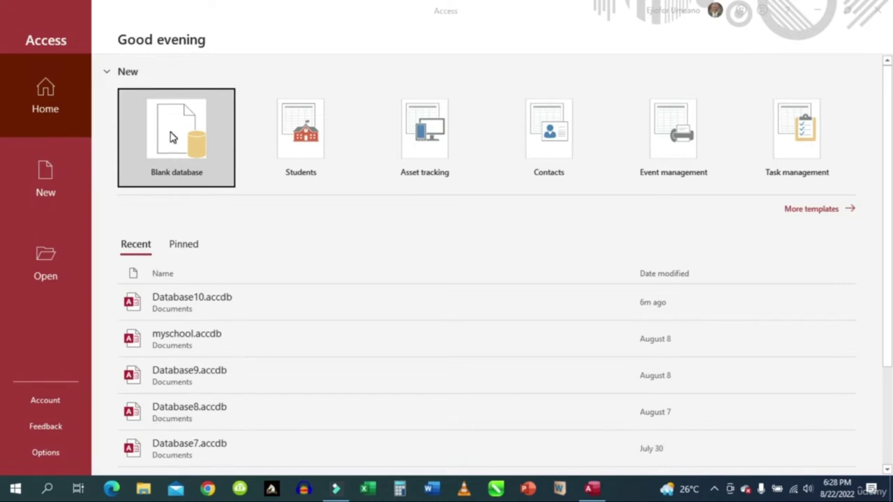
Start a blank database and begin replacing Database11.accdb with a new file name.
left_click(179, 167)
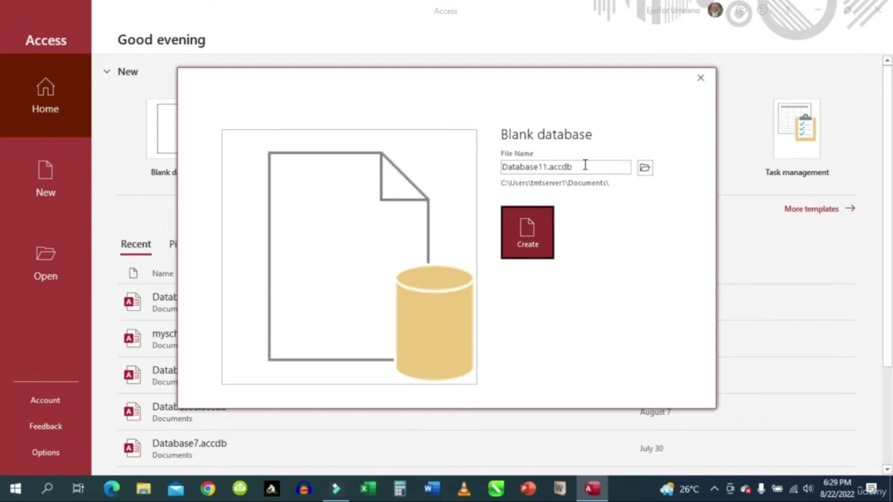
double_click(584, 165)
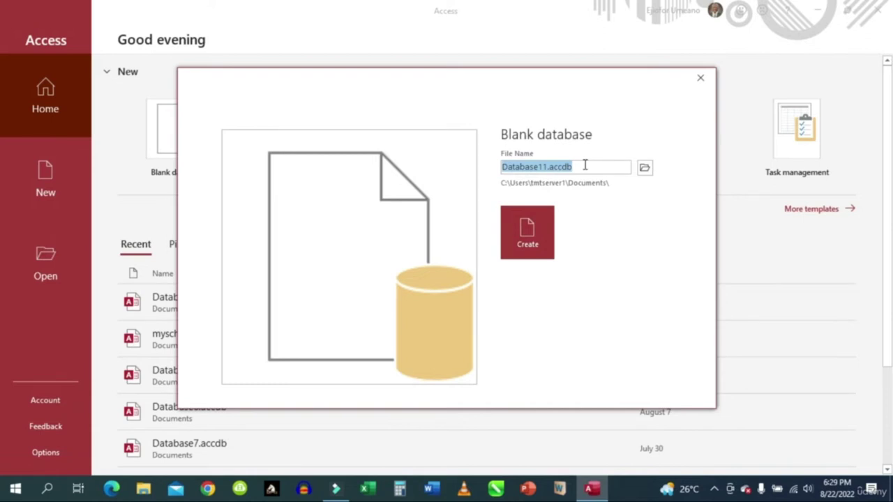
type("Access ")
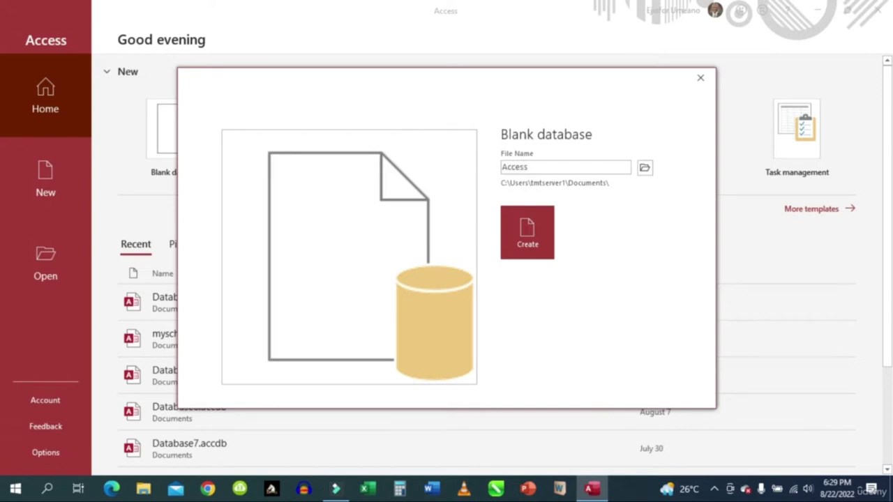
type("in the eve")
left_click(555, 166)
key("BackSpace")
key("BackSpace")
key("BackSpace")
key("BackSpace")
key("BackSpace")
key("BackSpace")
key("BackSpace")
Correct the file name to AccessInTheEvening and create the database.
key("BackSpace")
type("lL")
type("The")
key("Right")
key("BackSpace")
type("E")
left_click(561, 166)
type("ning")
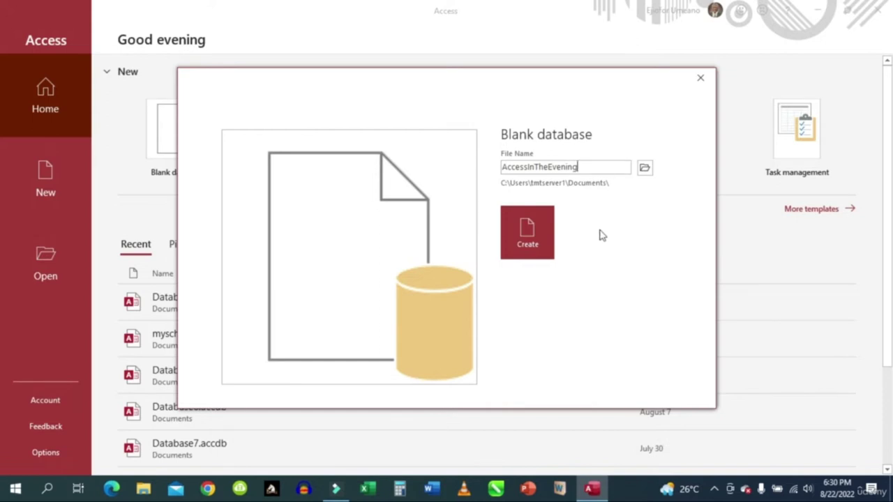
left_click(529, 237)
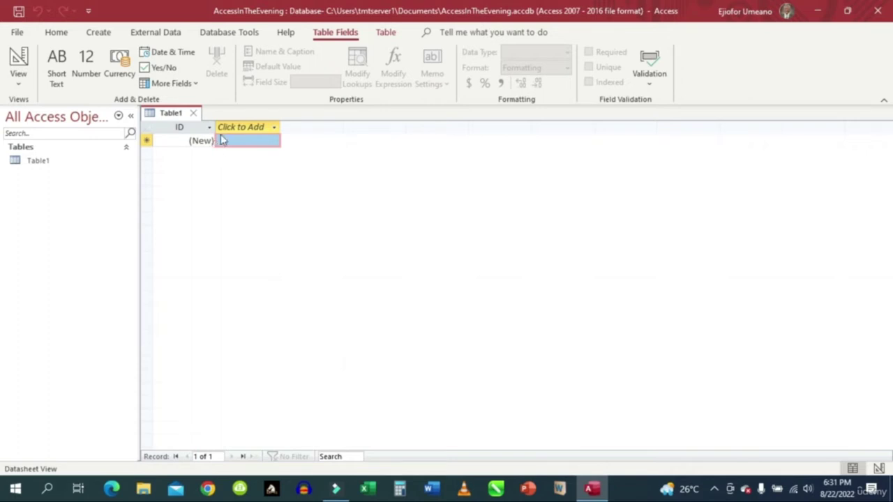
Show the Create ribbon tab for the AccessInTheEvening database.
left_click(100, 34)
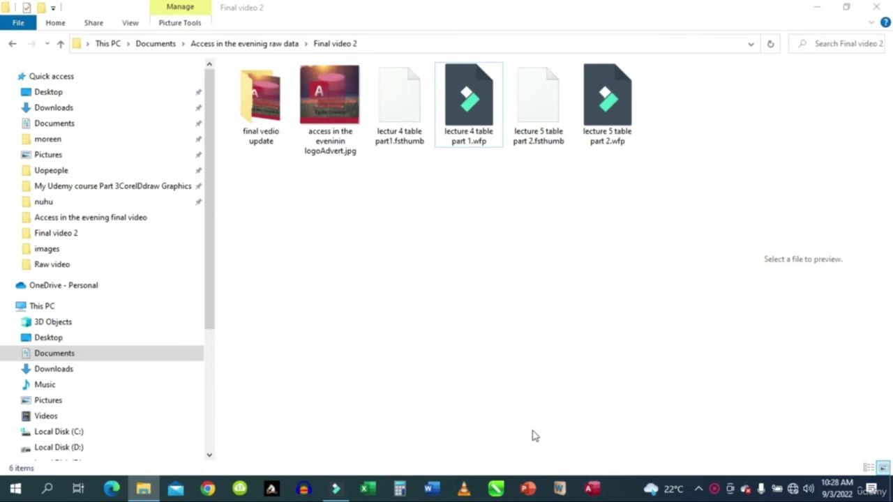
Launch Microsoft Access from its taskbar icon.
left_click(592, 489)
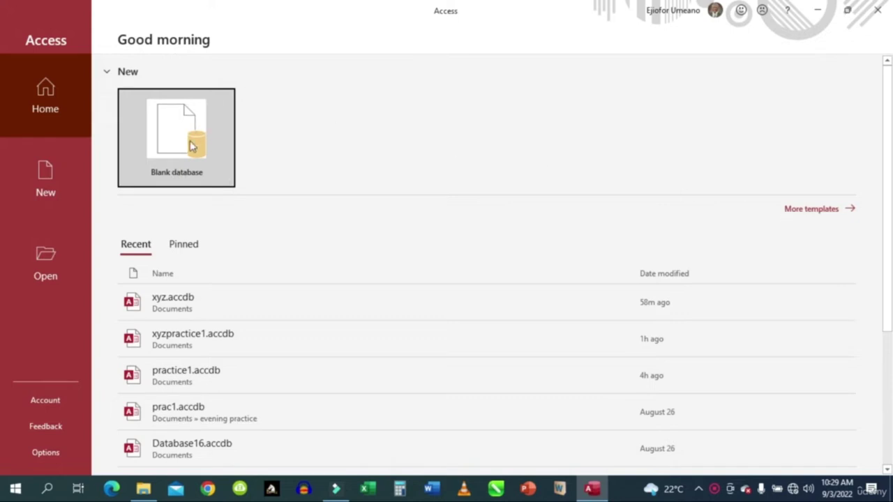
Create a new blank database named xyzSchoolUpdate, replacing the default Database18.accdb.
left_click(170, 153)
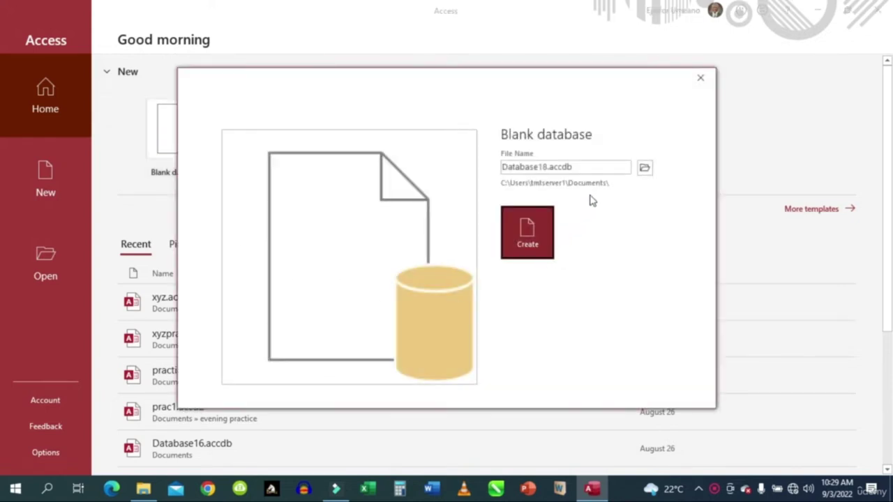
left_click(592, 165)
key("Home")
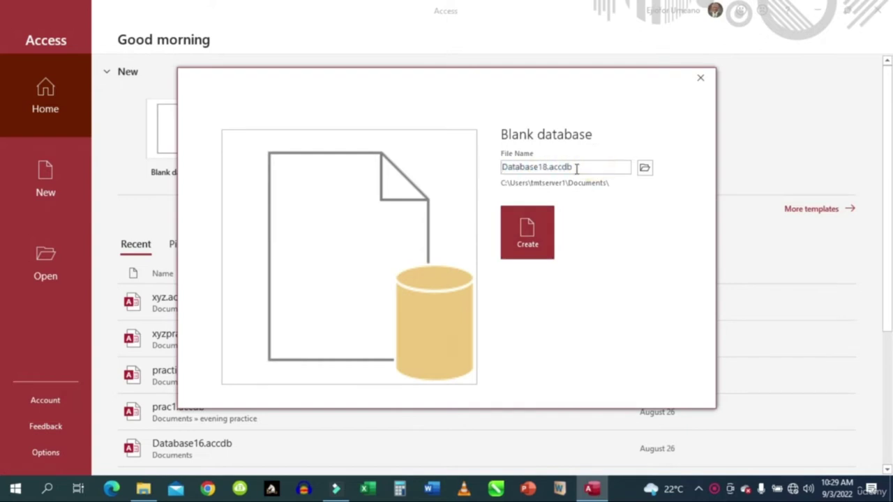
left_click_drag(594, 171, 496, 168)
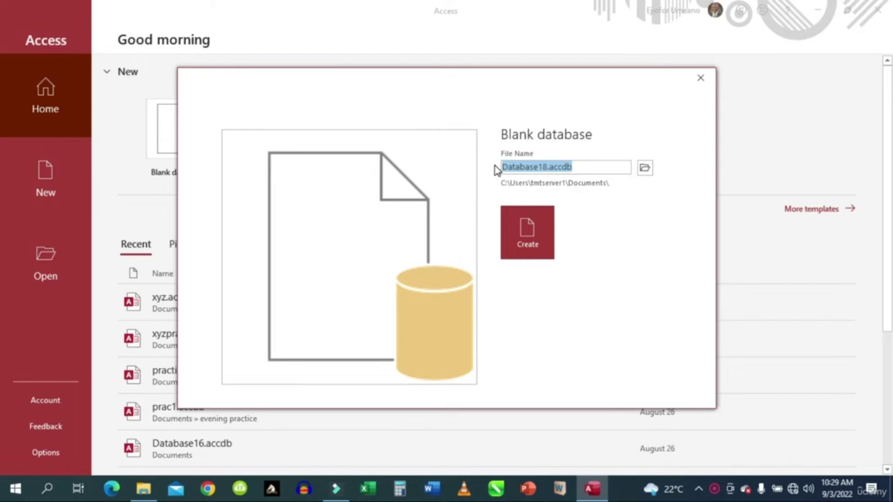
type("xyzs")
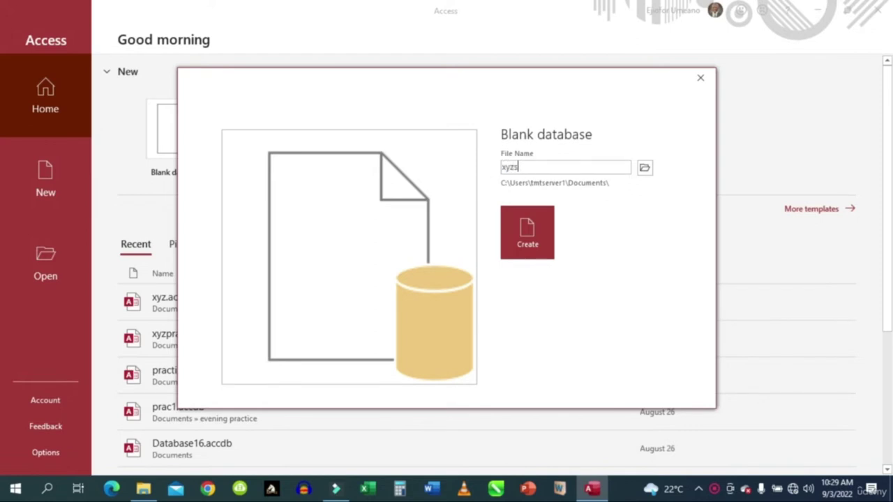
key("BackSpace")
type("S")
type("c")
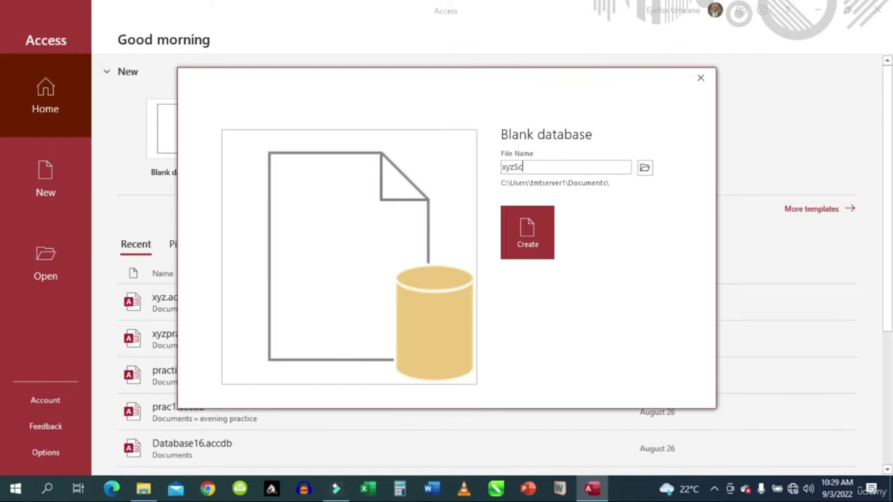
type("hoo")
type("lUpdate")
left_click(527, 224)
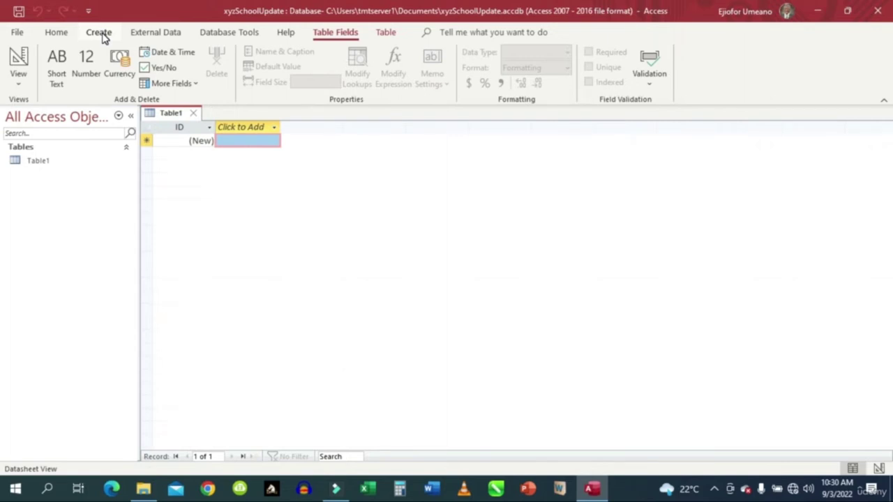
Look over the Create tab's commands, then return to the Home tab.
left_click(99, 33)
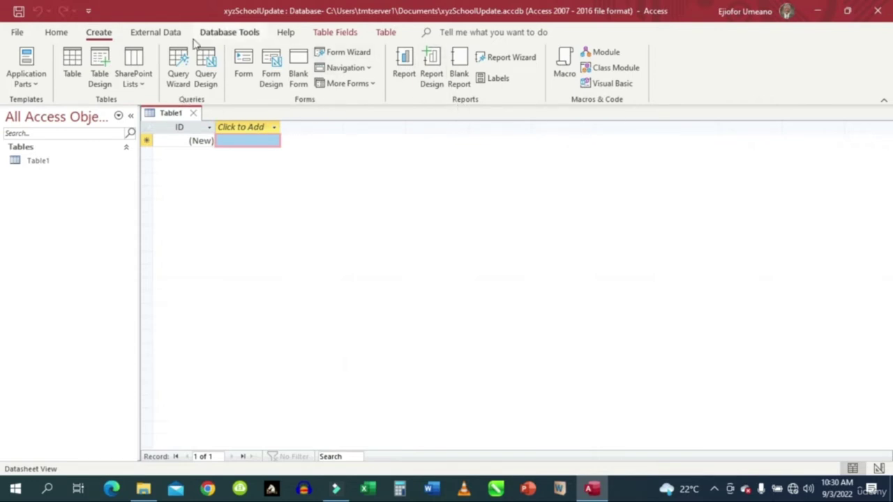
left_click(54, 35)
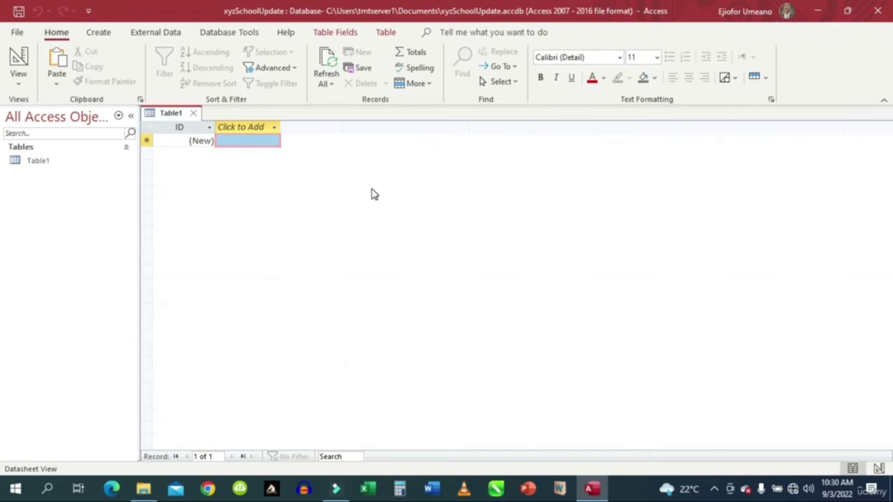
Save Table1 as xyxtab3 while switching it to Design View.
left_click(19, 73)
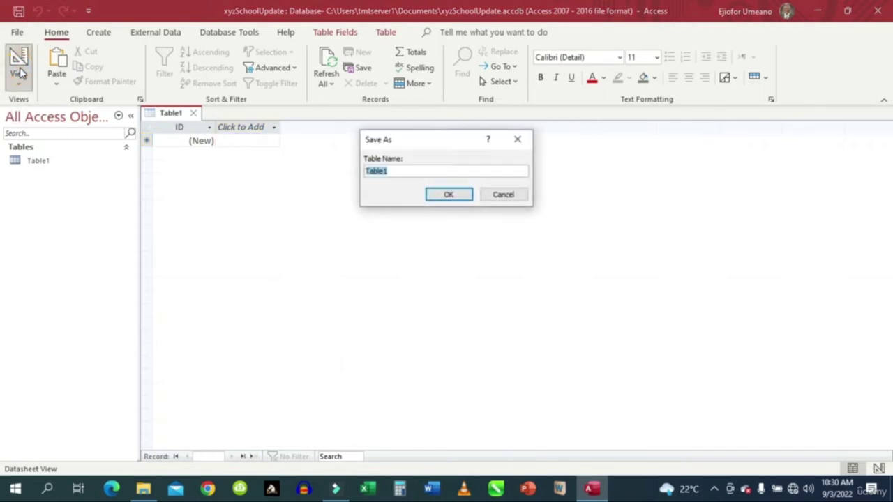
double_click(395, 170)
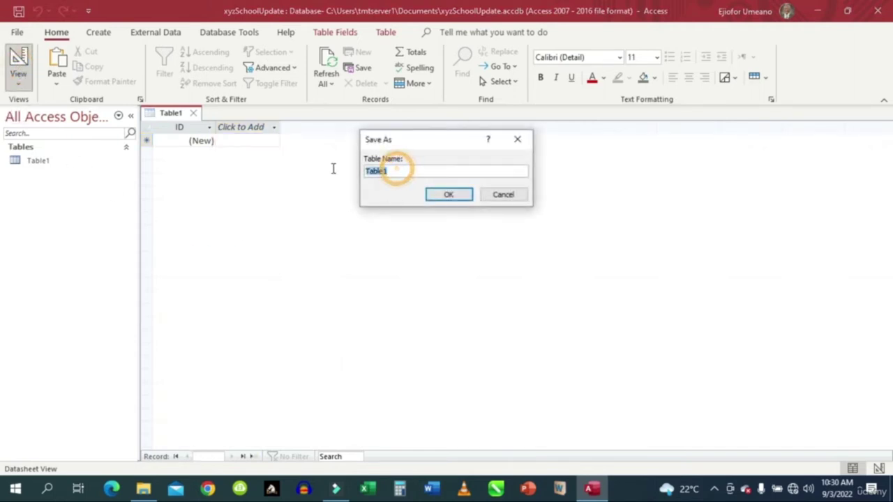
type("s")
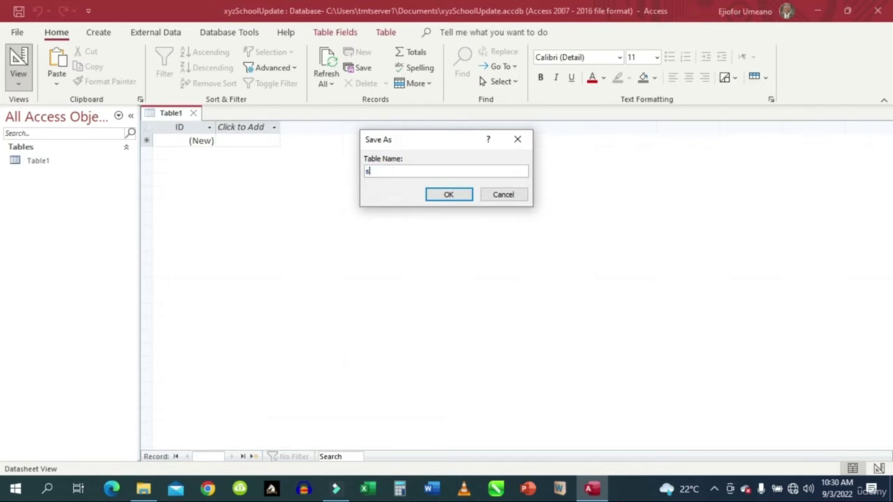
type("xyxtab3")
left_click(450, 197)
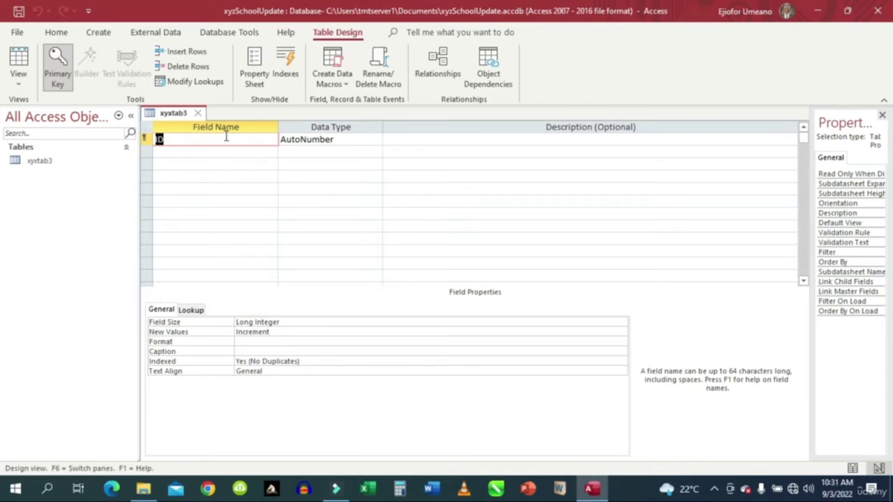
Rename the ID primary key field to xyzMatNo.
type("xy")
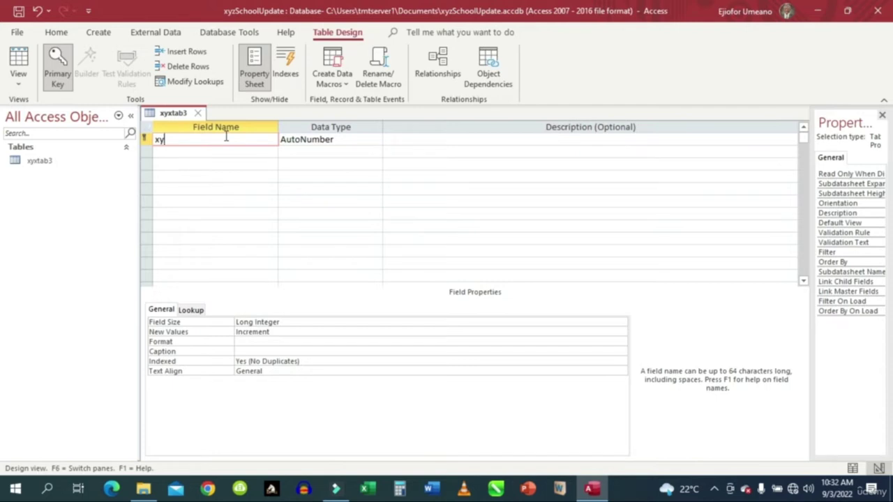
type("zMatNo")
Change xyzMatNo's data type from AutoNumber to Number, then move to the next field row.
left_click(357, 138)
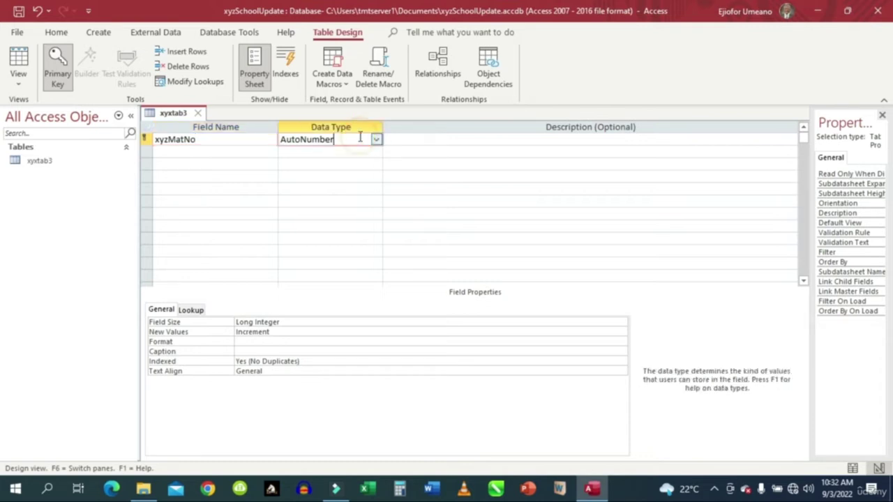
left_click(376, 140)
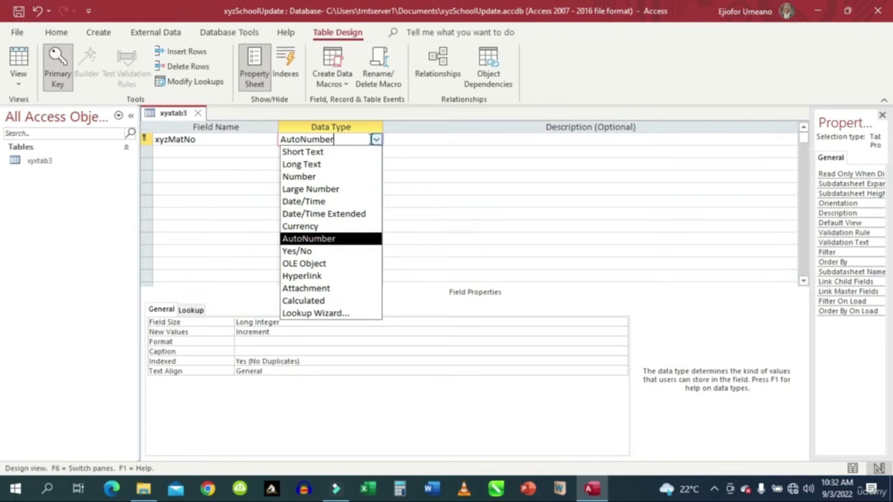
left_click(313, 178)
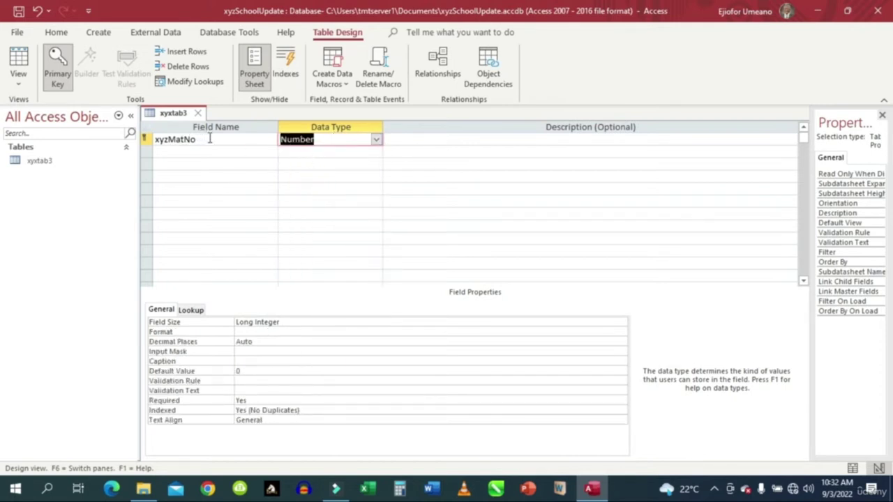
left_click(377, 142)
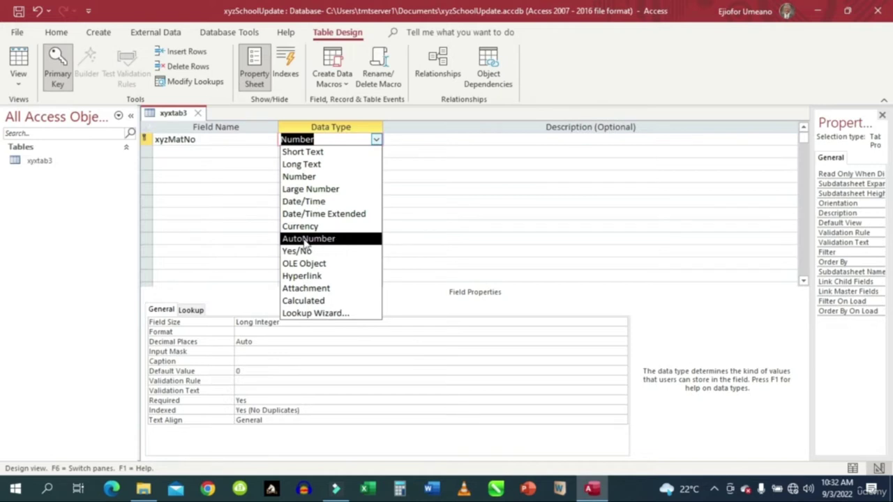
left_click(176, 151)
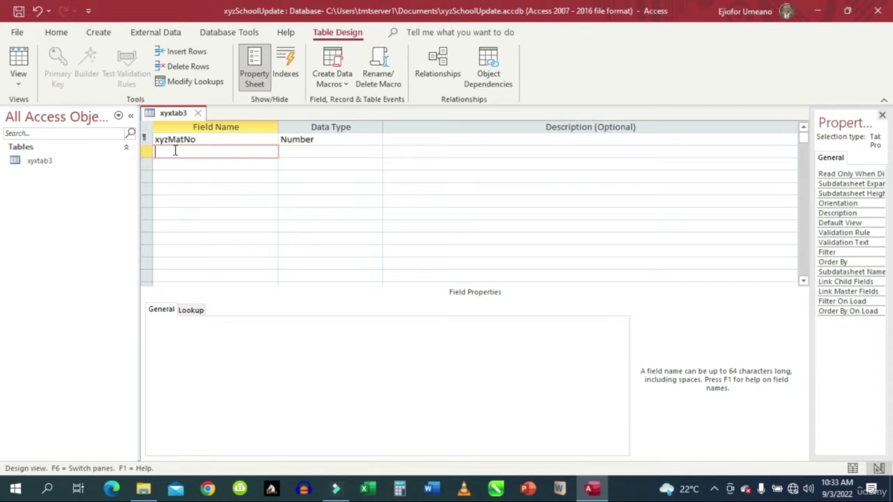
Add a second field named fname and keep its Short Text data type.
type("fname")
left_click(294, 151)
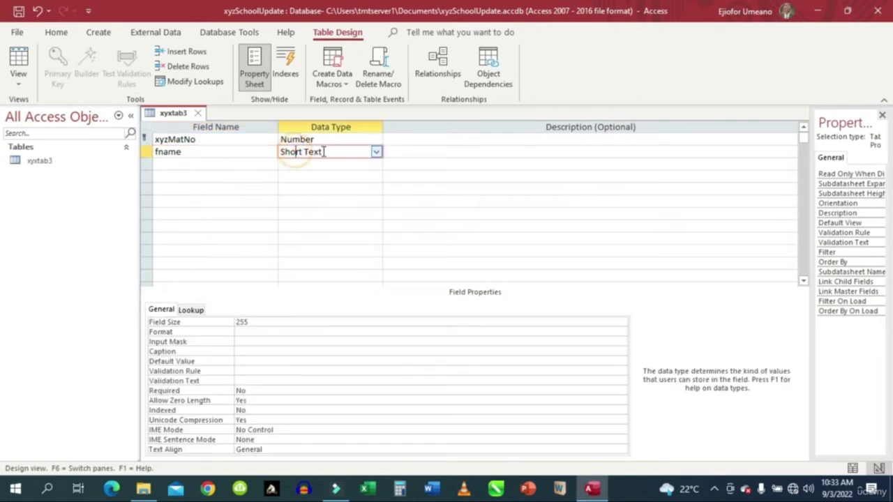
left_click(376, 152)
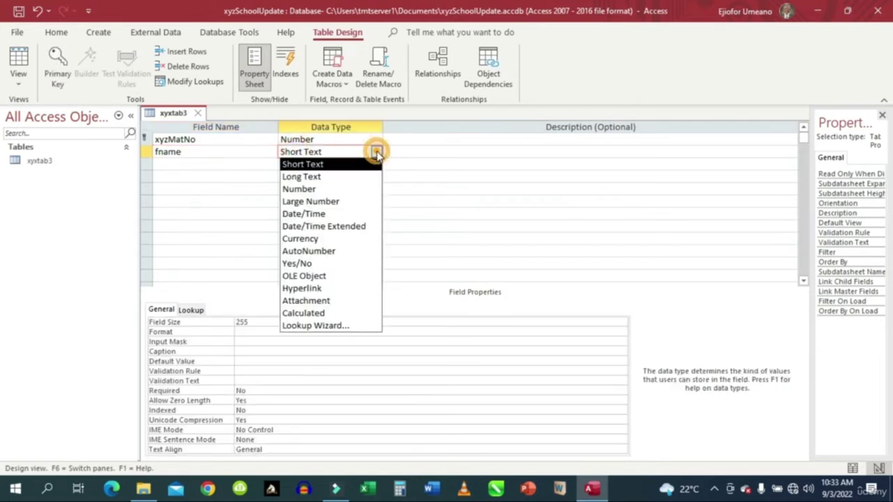
left_click(376, 152)
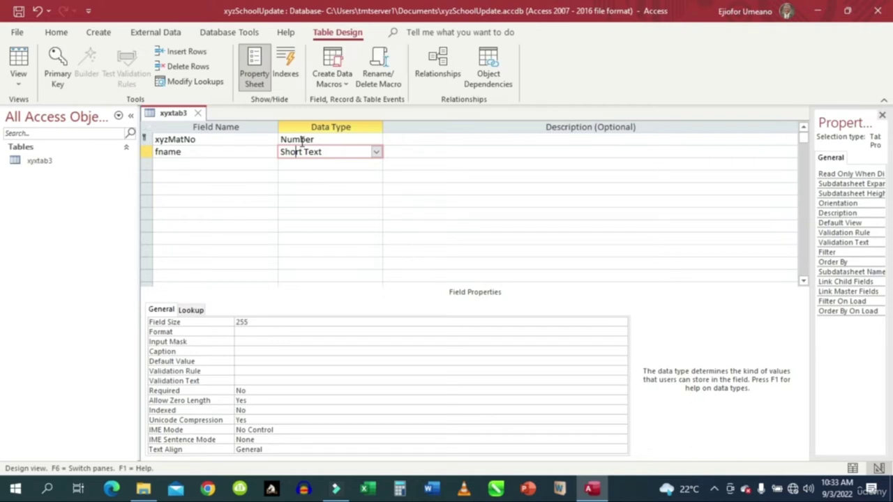
left_click(300, 140)
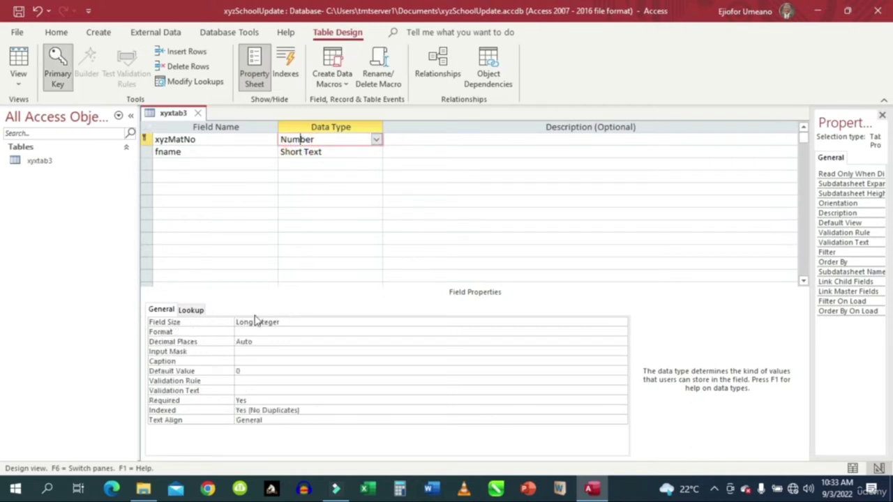
Set the xyzMatNo field size to Integer.
left_click(321, 322)
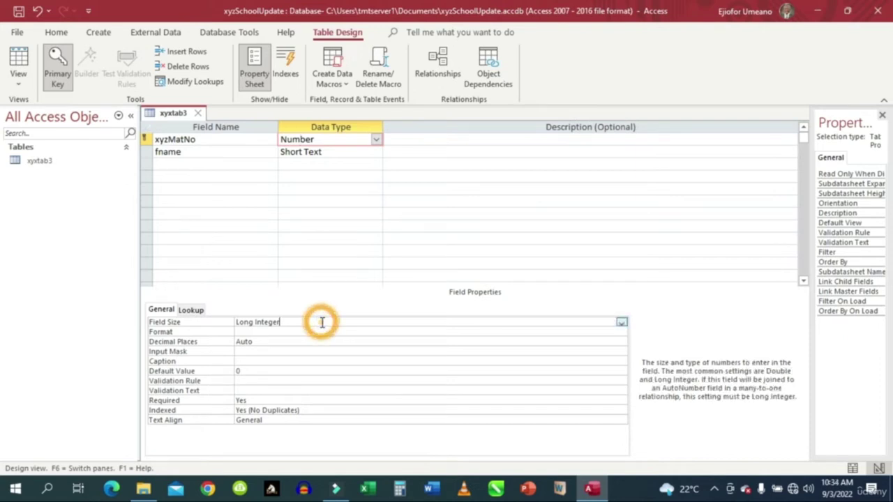
left_click(621, 324)
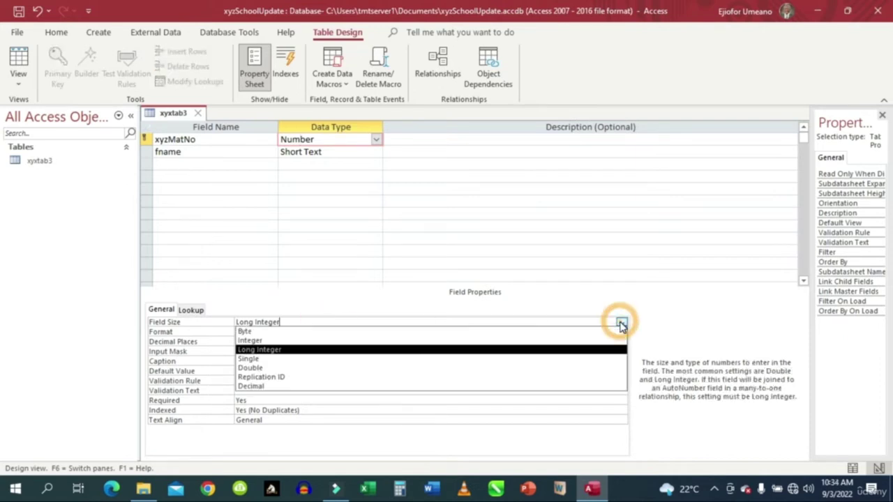
left_click(276, 347)
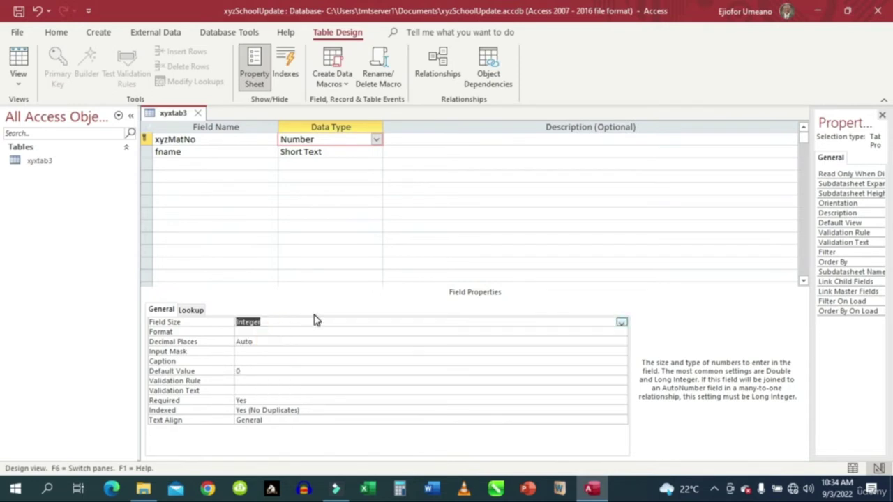
left_click(300, 321)
Change the fname field size from 255 to 15.
left_click(309, 151)
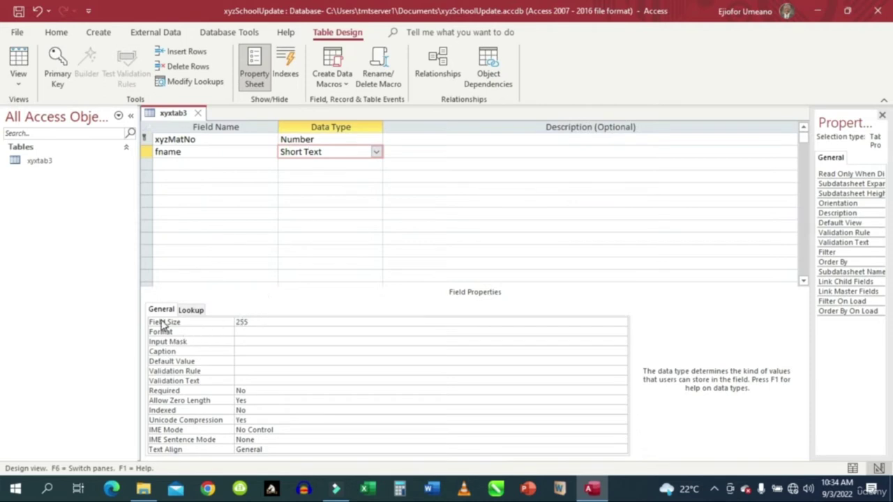
left_click(255, 322)
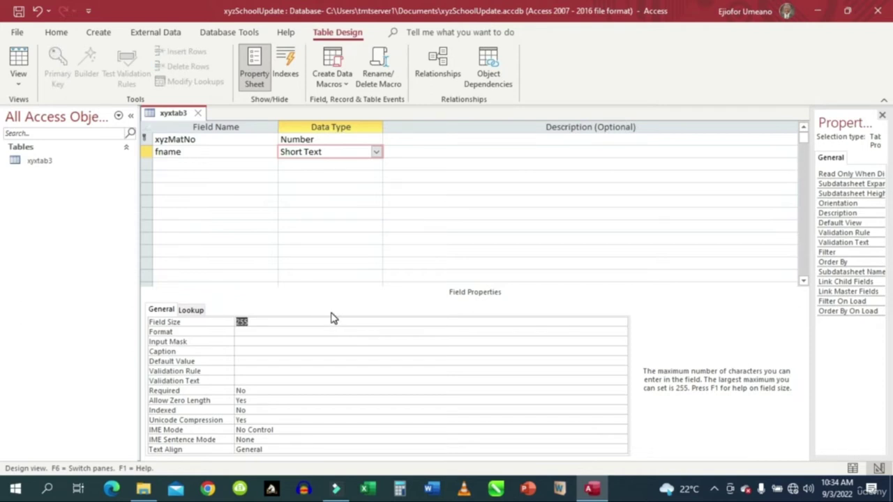
type("15")
left_click(200, 162)
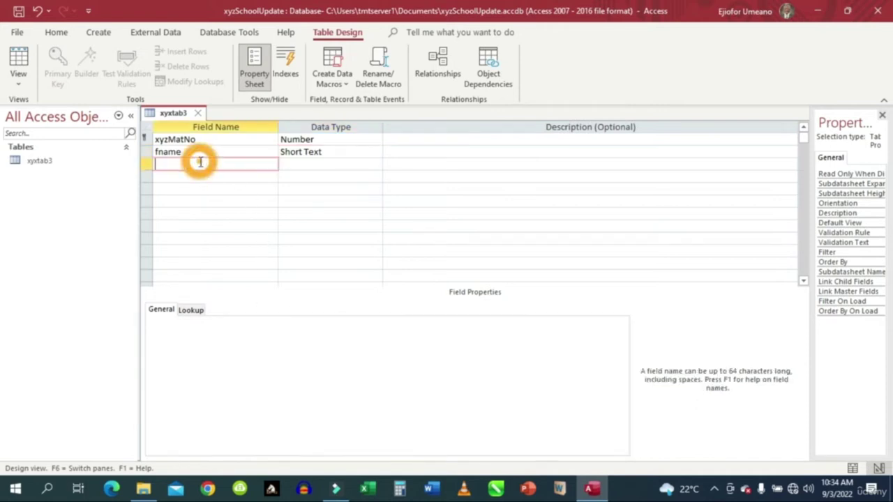
Add a third field, sname, as Short Text with field size 15.
type("n")
key("BackSpace")
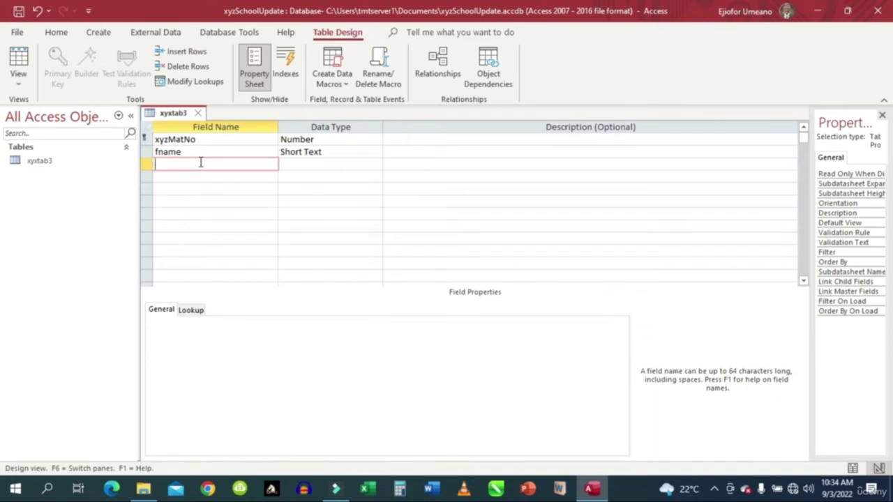
type("sname")
left_click(314, 163)
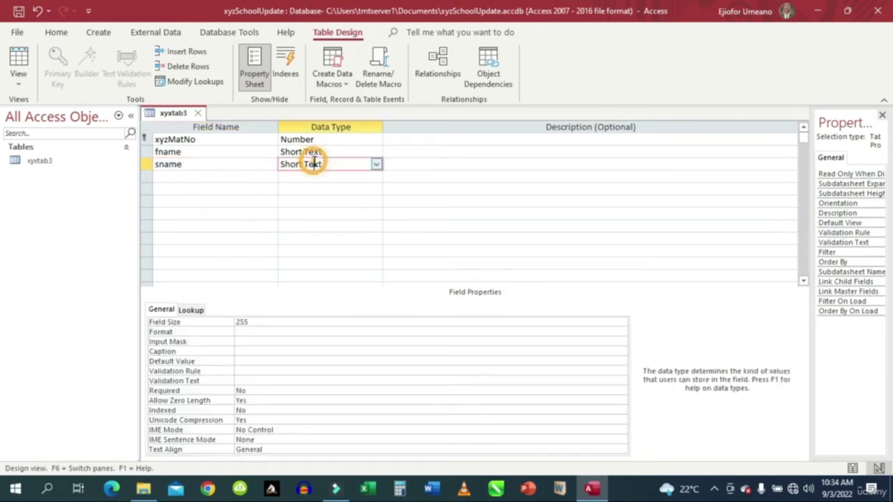
left_click(376, 165)
left_click(375, 163)
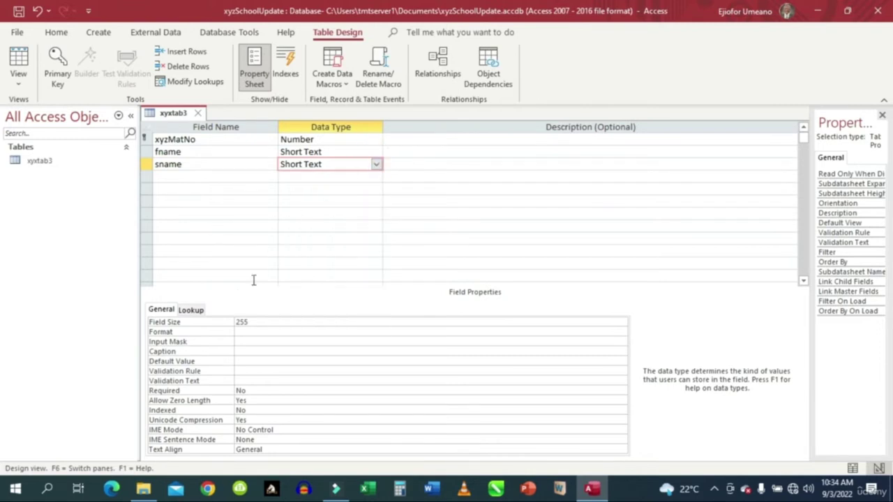
left_click(258, 321)
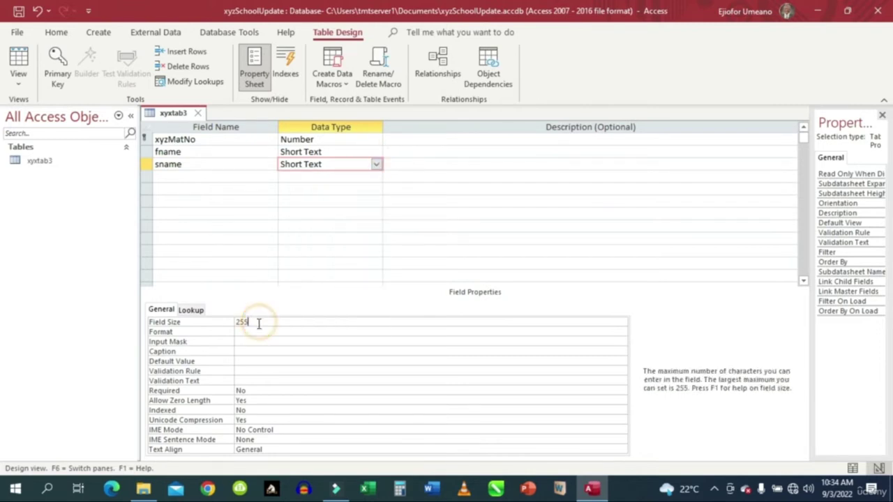
double_click(241, 323)
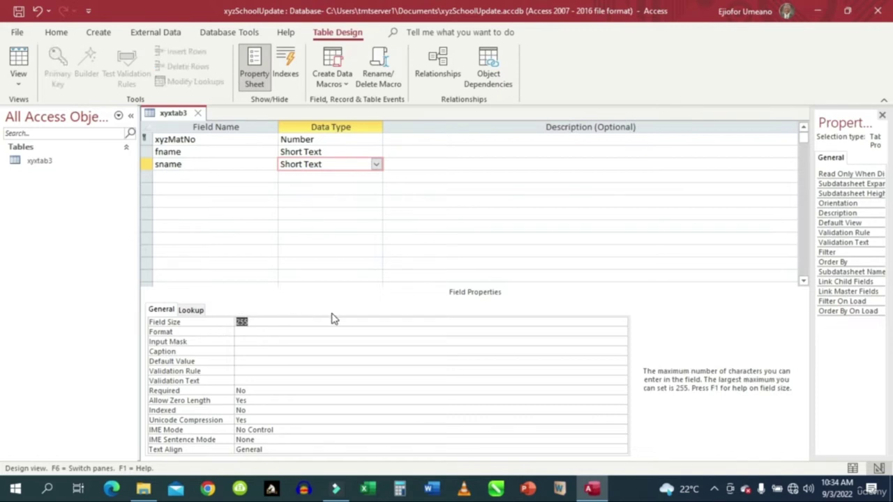
type("15")
left_click(180, 176)
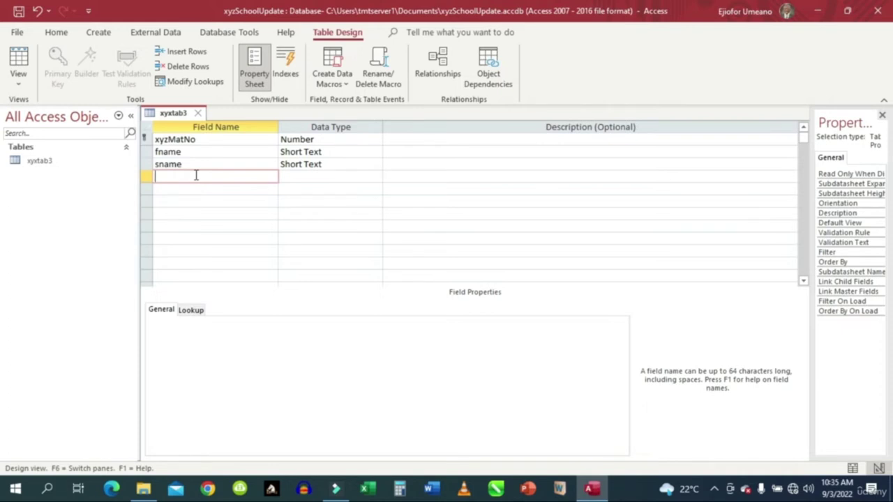
Add an age field with the Number data type.
type("age")
left_click(300, 176)
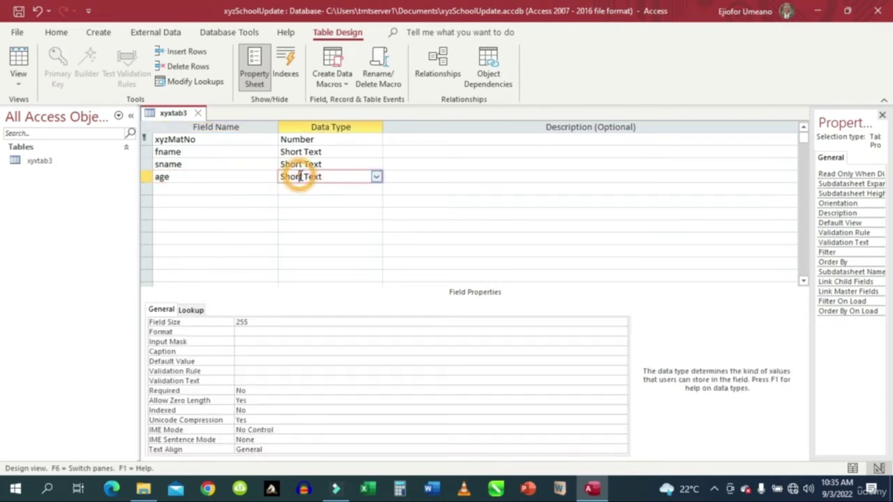
left_click(377, 178)
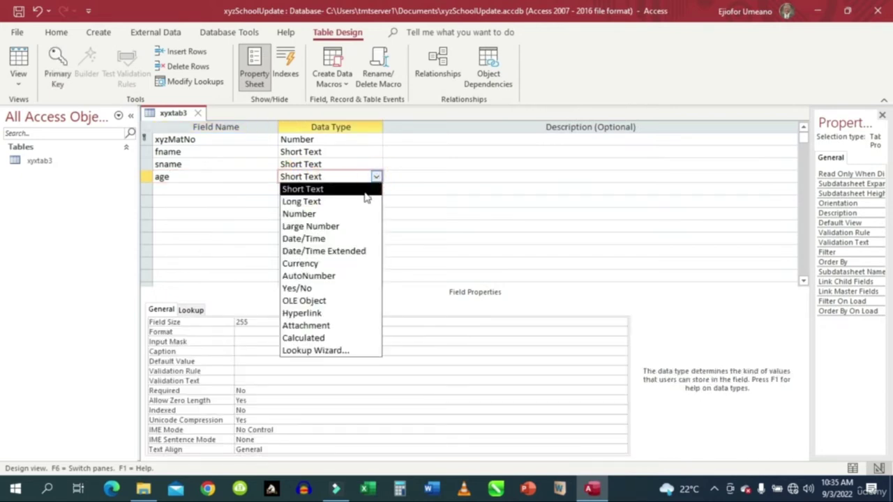
left_click(343, 214)
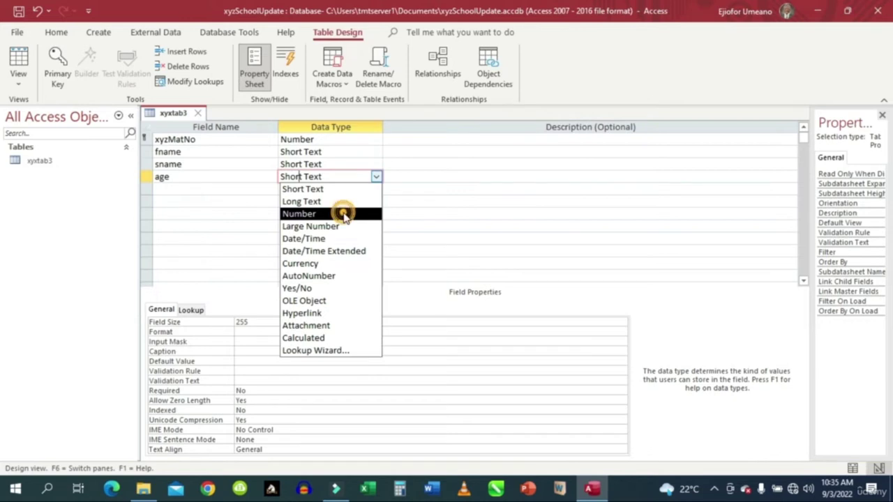
Add a married field with the Yes/No data type.
left_click(178, 187)
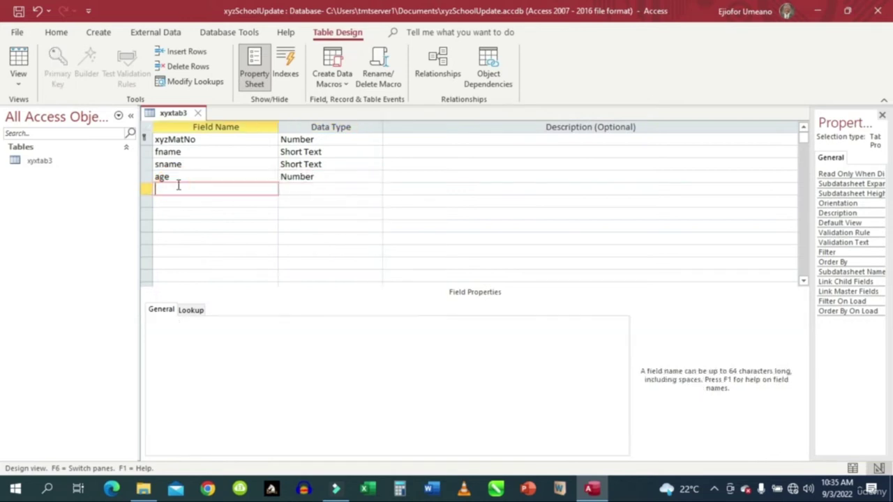
type("married")
left_click(284, 189)
left_click(377, 189)
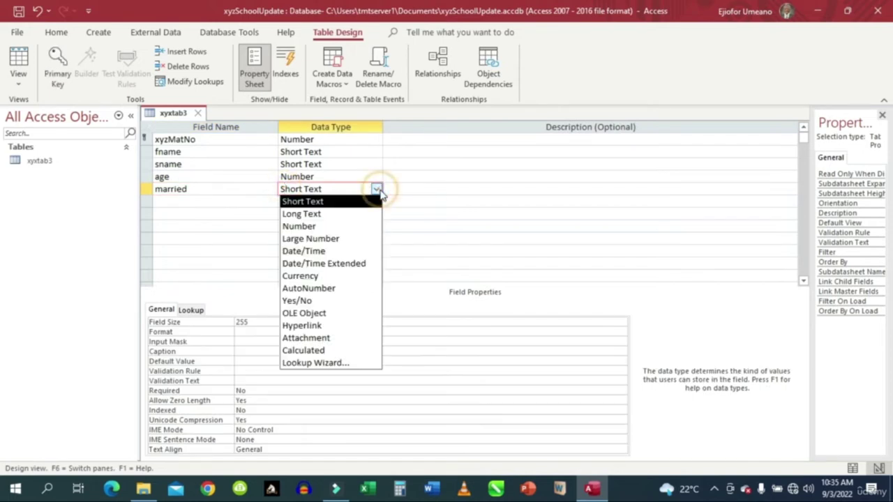
left_click(330, 300)
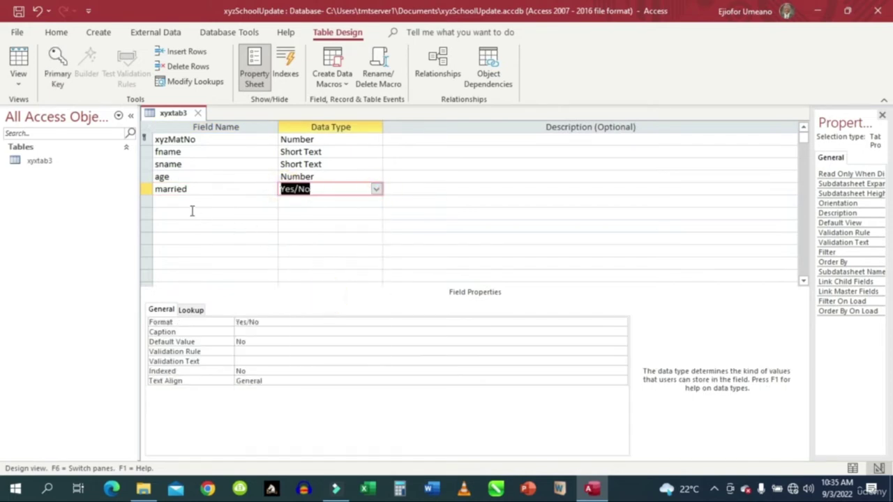
Add a redate field and bring up its data type choices.
left_click(194, 203)
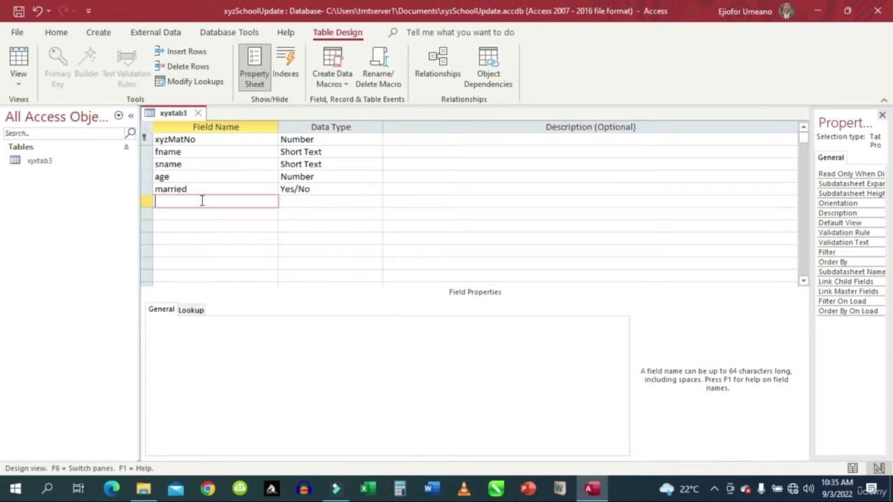
type("redate")
left_click(300, 201)
left_click(376, 202)
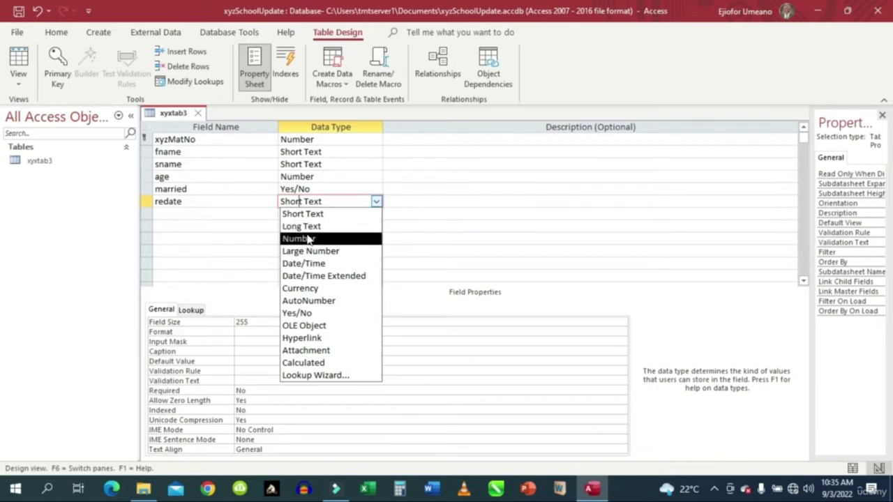
Make redate a Date/Time field and name the next field fees1.
left_click(312, 264)
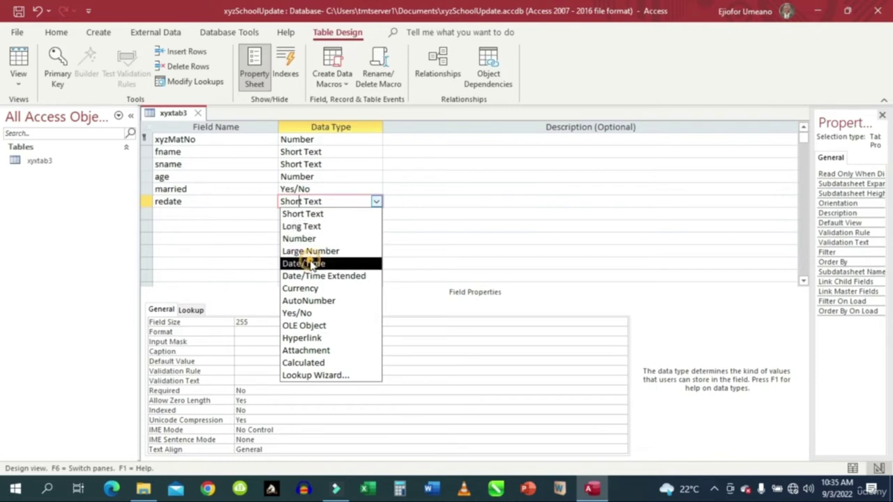
left_click(204, 214)
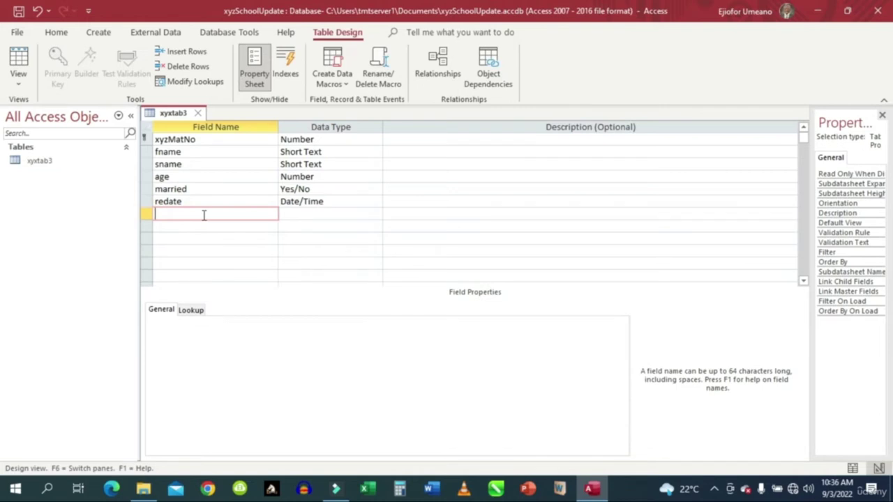
type("feee")
key("BackSpace")
type("s1")
Give fees1 the Currency data type, keeping the Currency format.
left_click(298, 215)
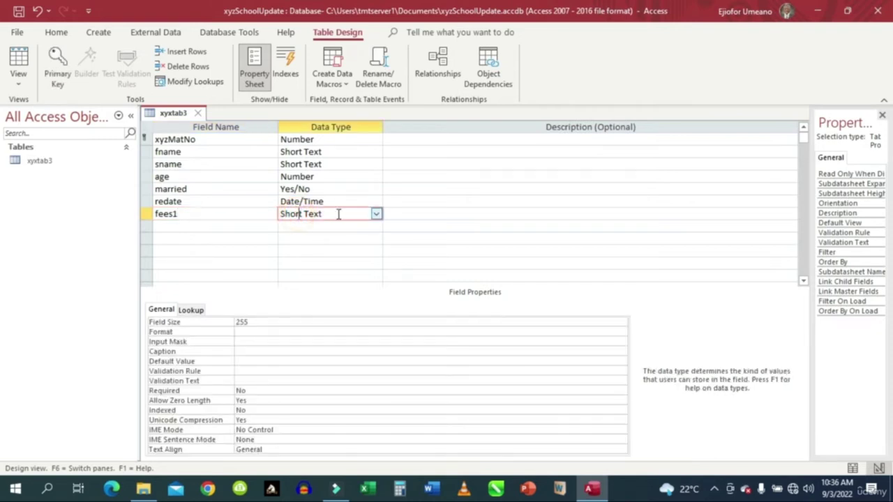
left_click(376, 215)
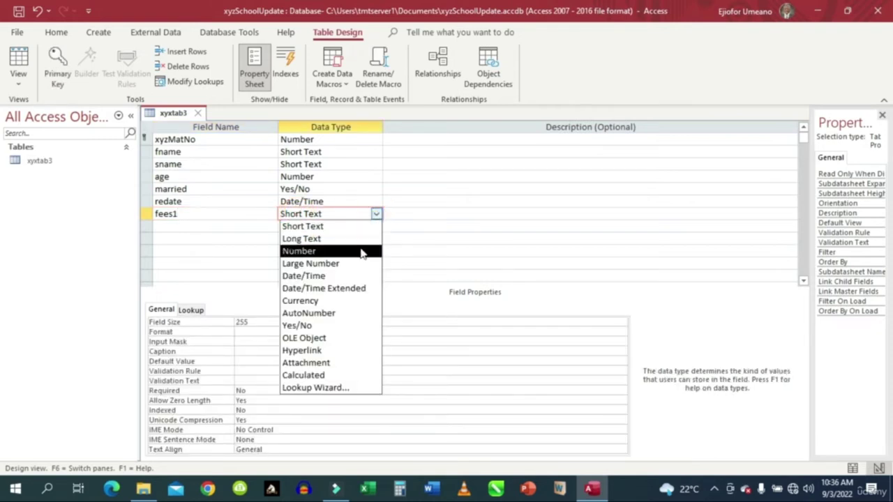
left_click(335, 301)
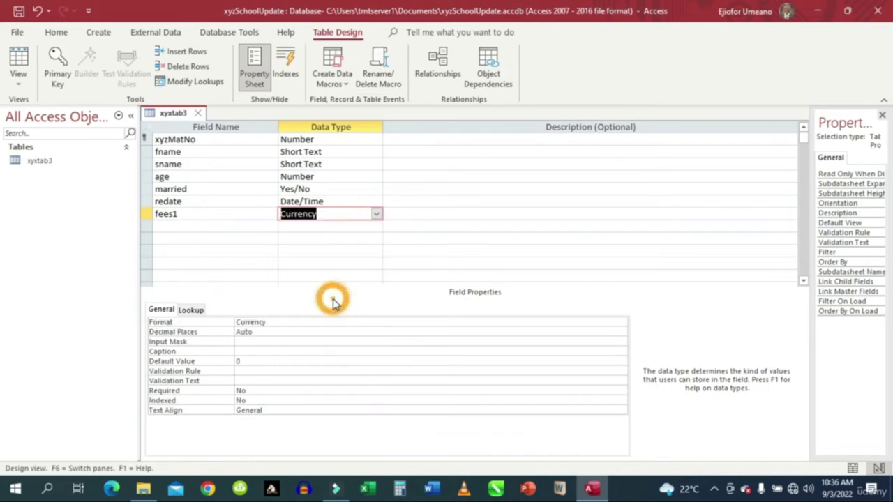
left_click(339, 214)
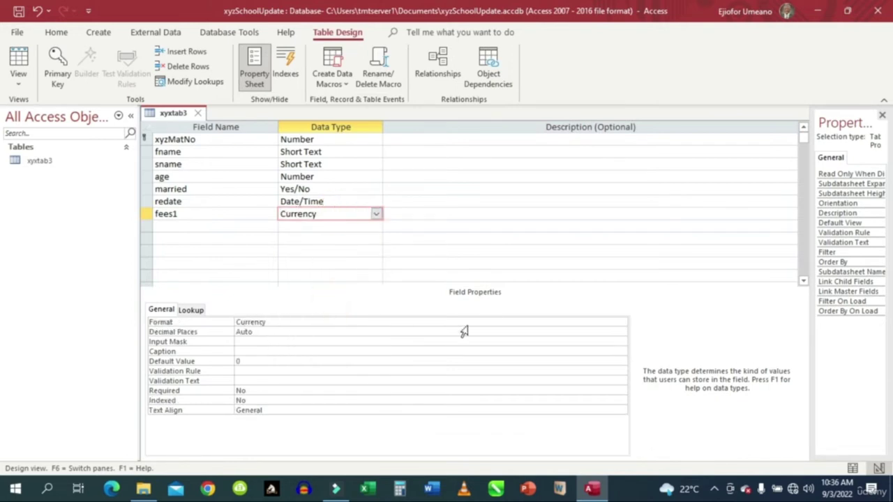
left_click(600, 322)
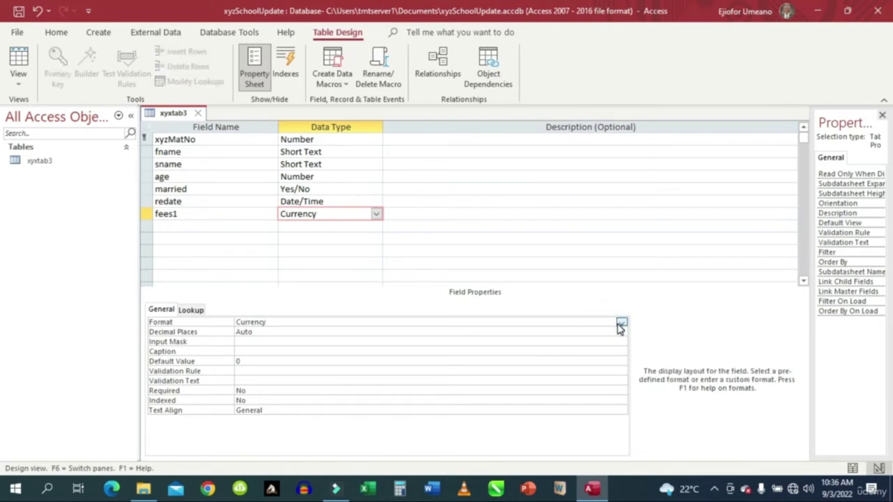
left_click(621, 324)
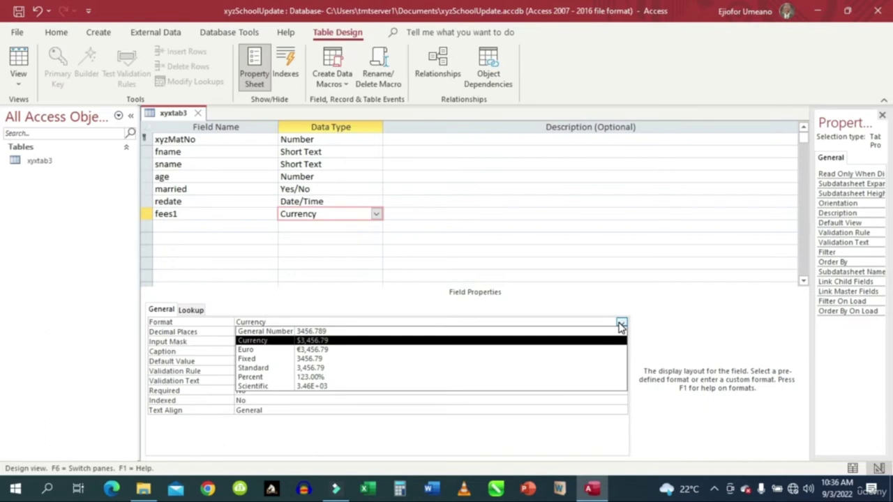
left_click(621, 325)
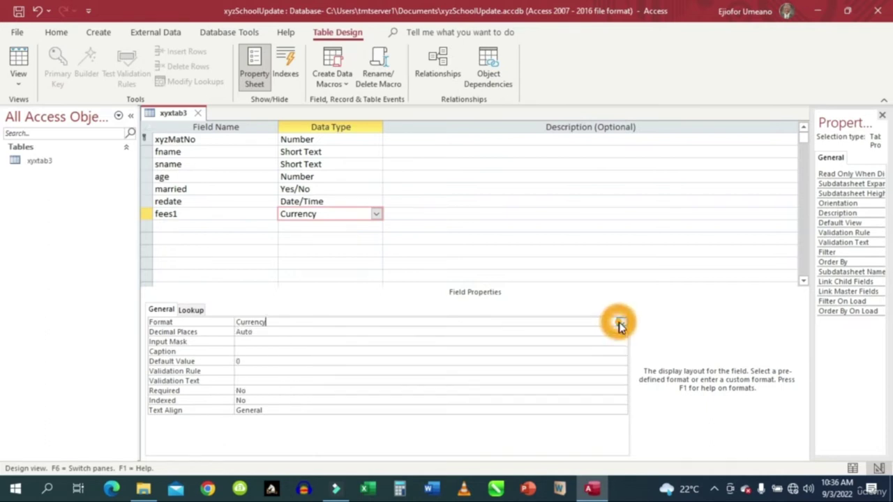
left_click(179, 225)
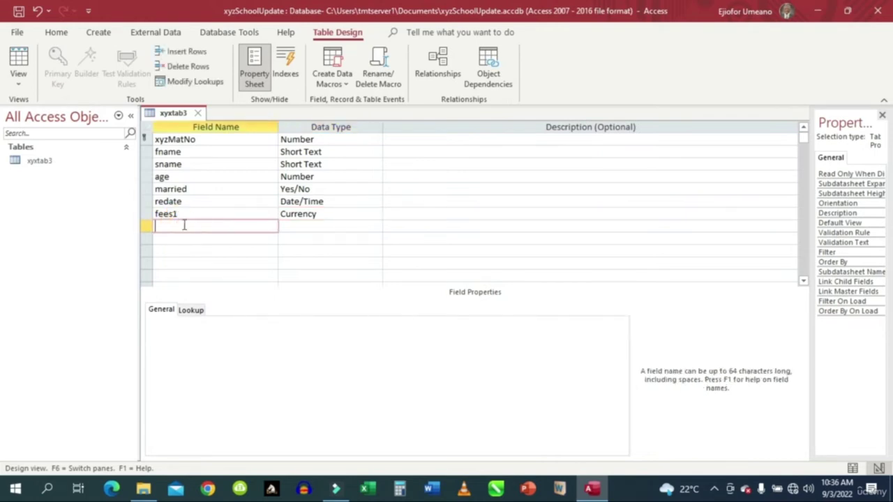
Add a fees2 field with the Currency data type below fees1.
type("fees2")
left_click(311, 223)
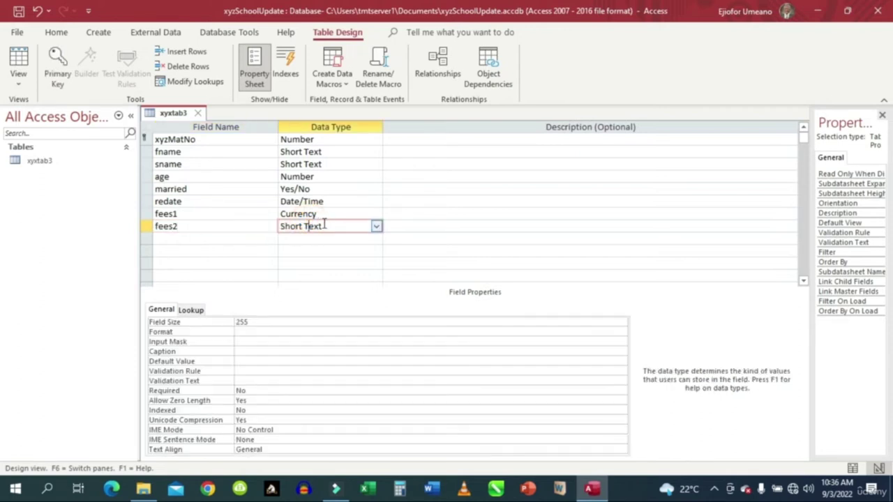
left_click(376, 227)
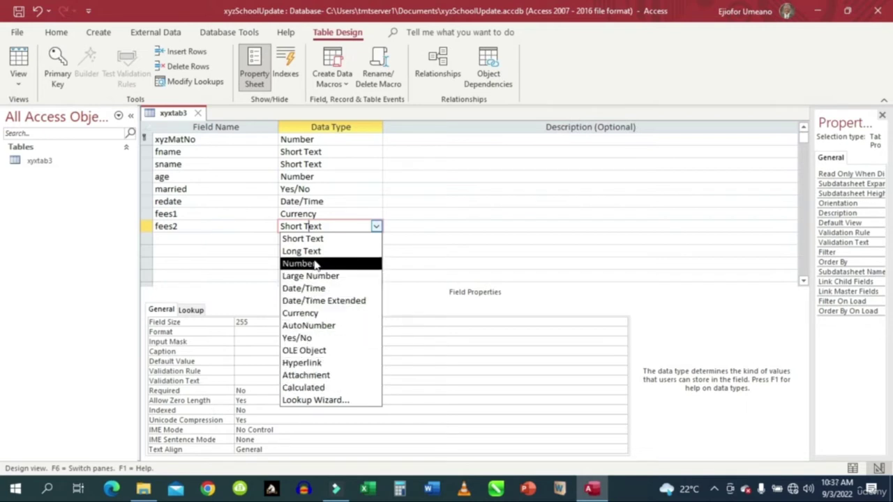
left_click(298, 314)
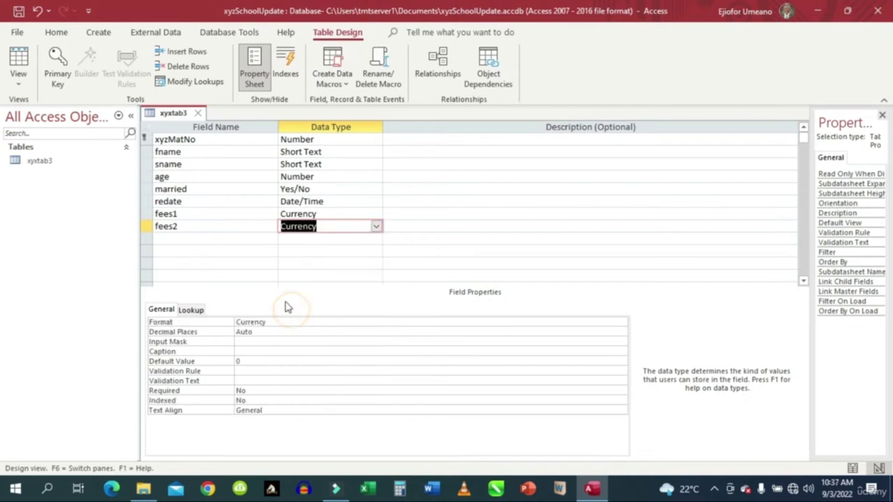
left_click(198, 238)
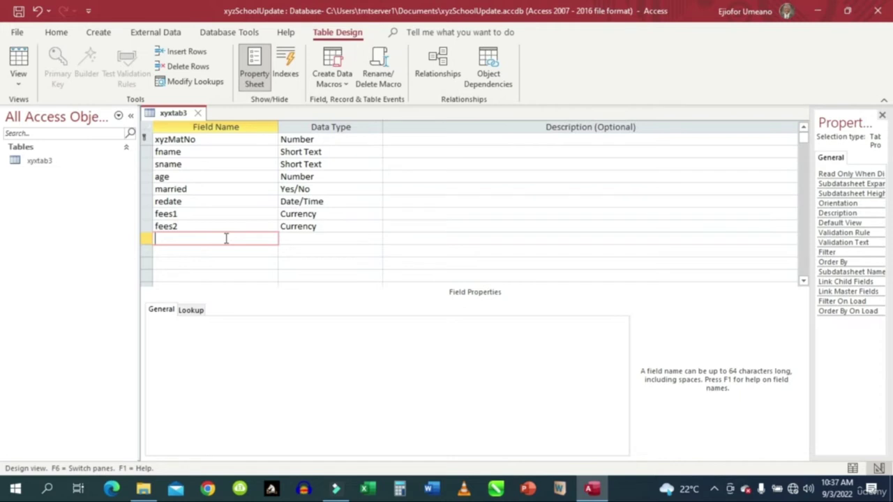
Add a pics field with the OLE Object data type.
type("pics")
left_click(311, 238)
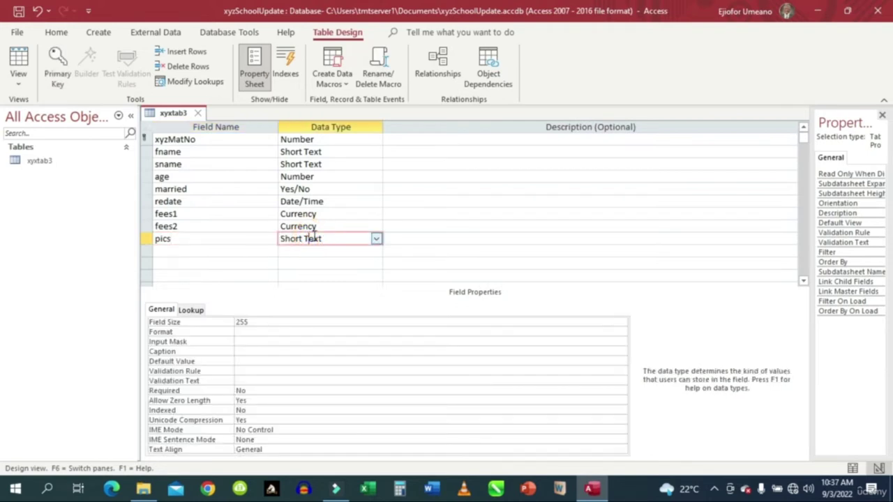
left_click(377, 239)
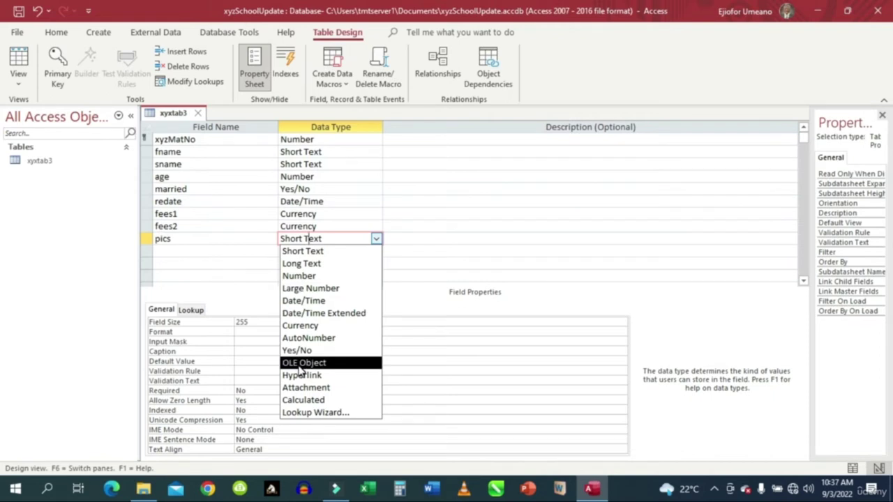
left_click(301, 364)
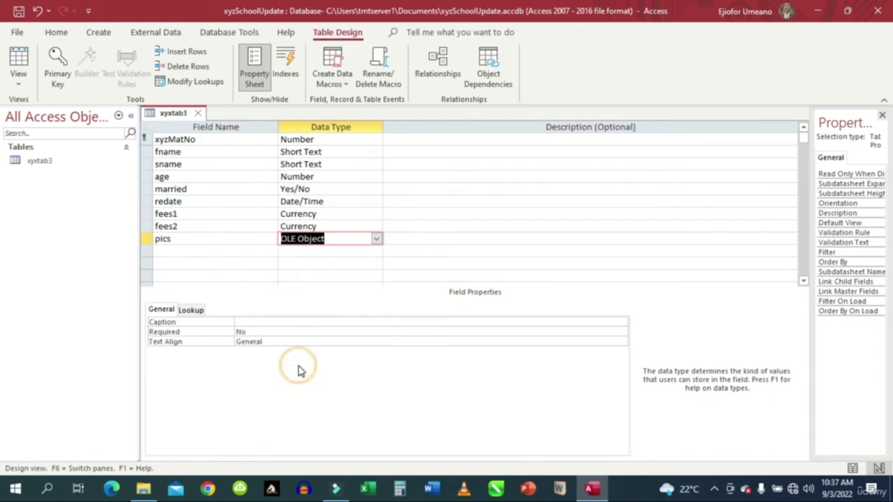
left_click(177, 251)
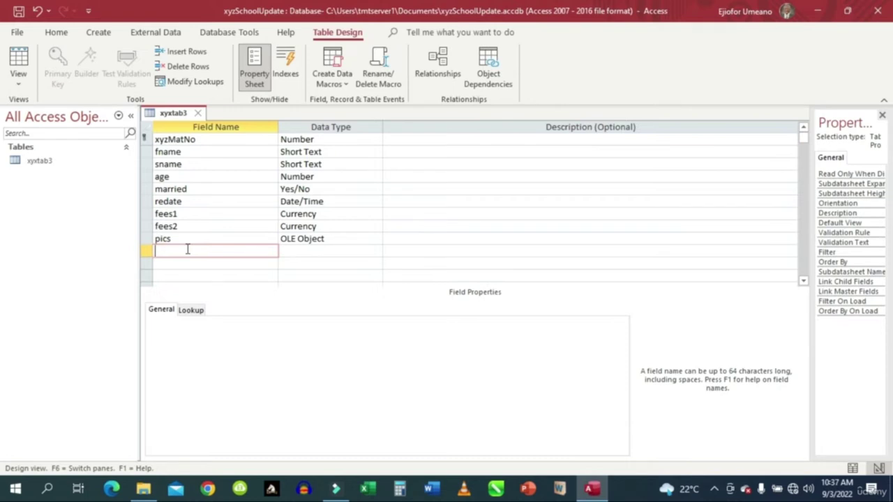
Add a Short Text field named sex with field size 2.
type("sex")
left_click(304, 251)
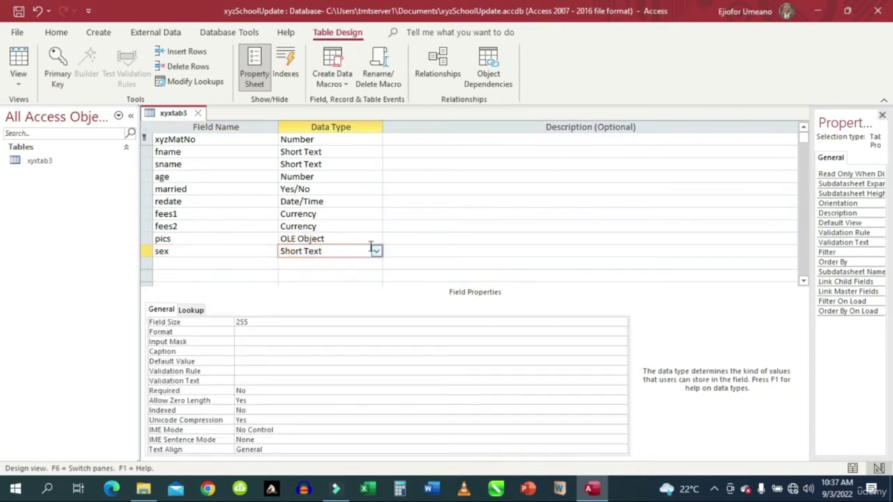
left_click(259, 321)
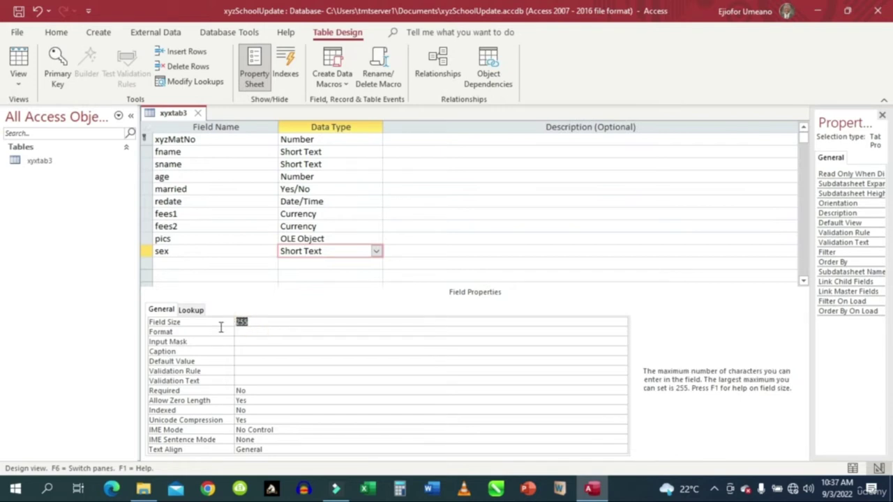
left_click(268, 323)
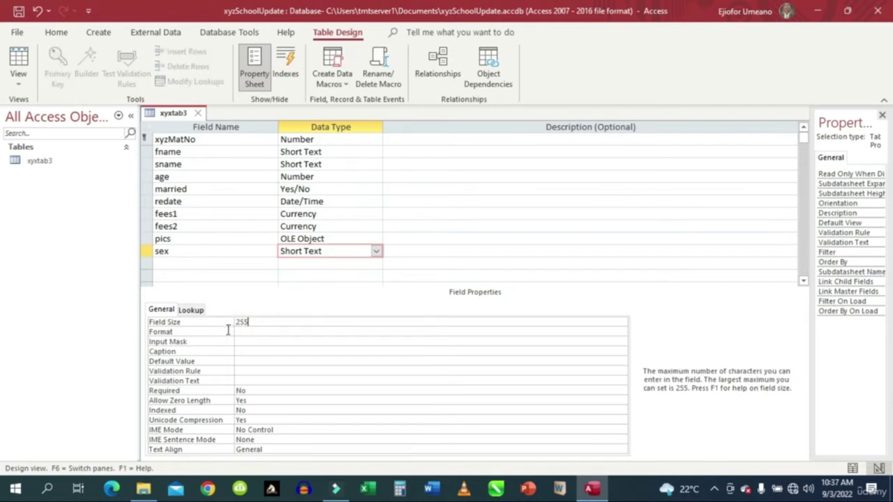
left_click_drag(251, 326, 232, 326)
type("2")
left_click(160, 263)
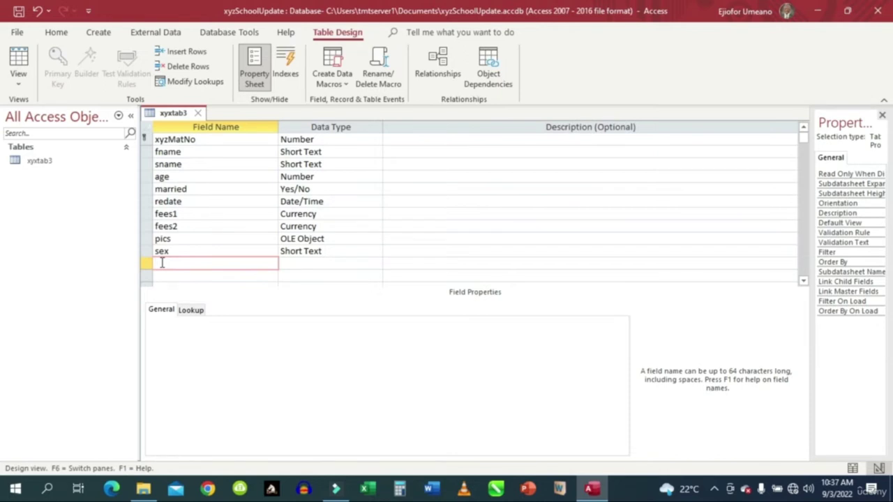
Add a couuntry field and choose Lookup Wizard as its data type.
type("couuntry")
left_click(300, 263)
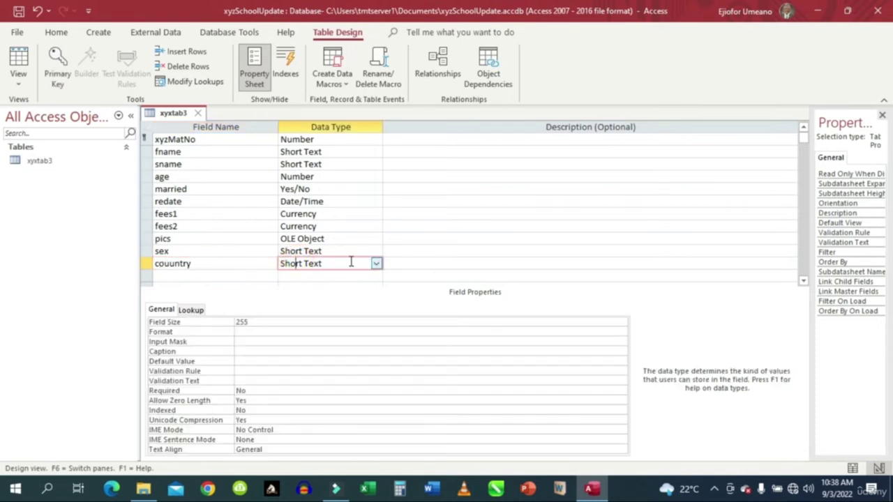
left_click(376, 265)
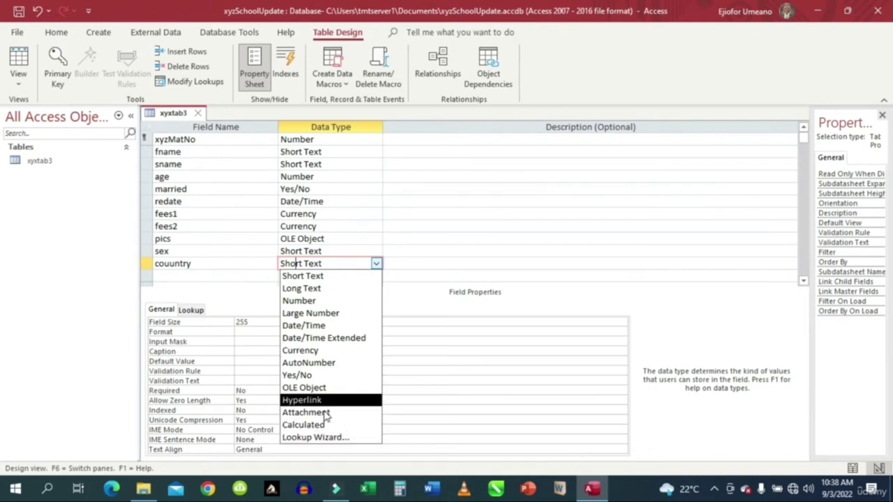
left_click(332, 439)
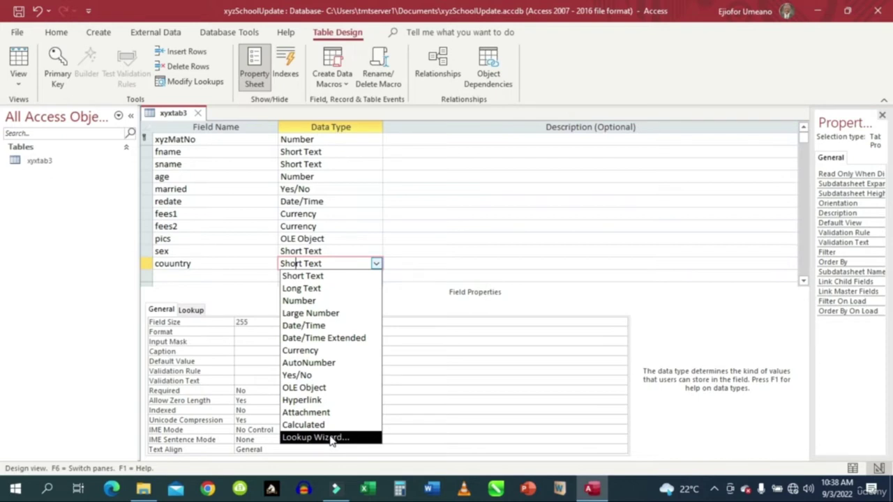
left_click(332, 439)
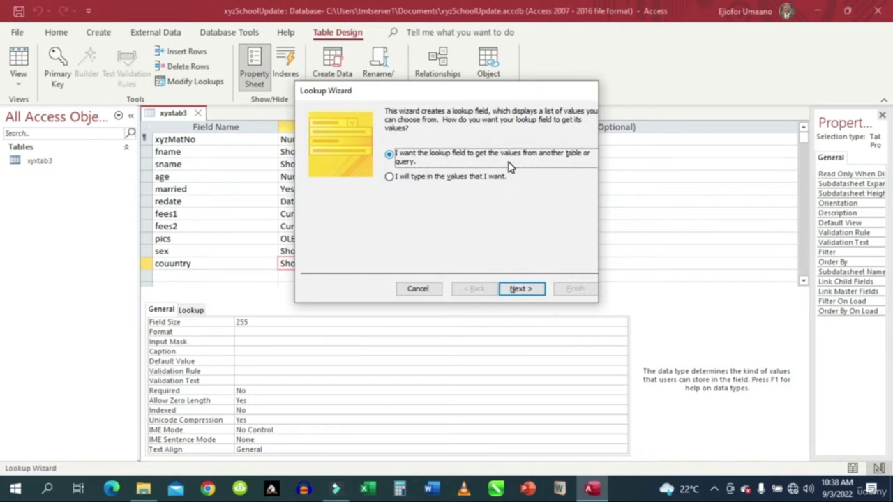
Choose to type the lookup values and enter US, UK, Nigeria and SAfrica.
left_click(389, 178)
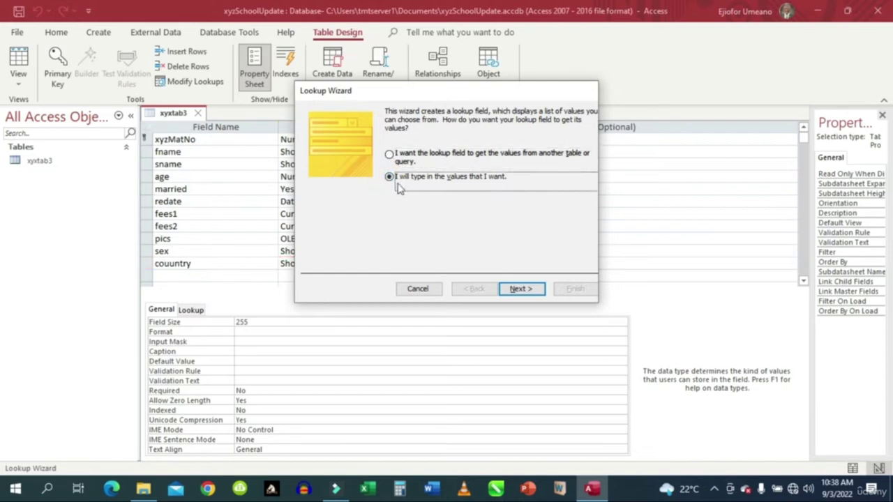
left_click(518, 290)
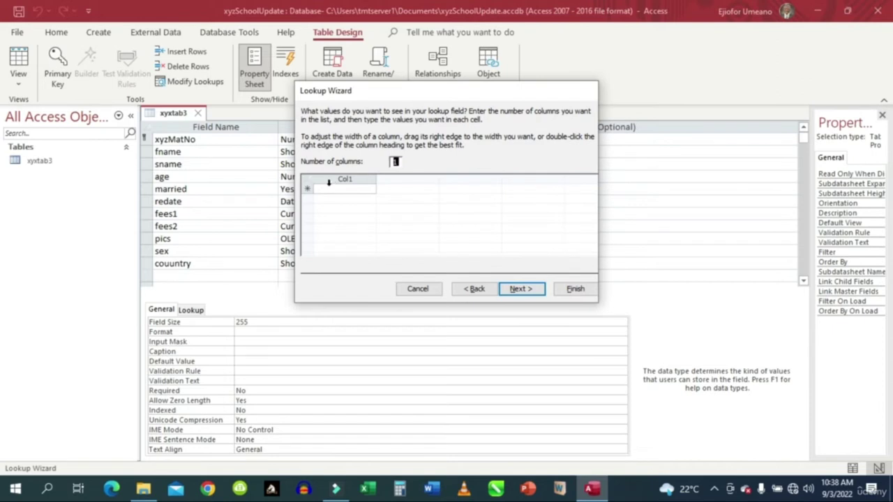
left_click(328, 190)
type("US")
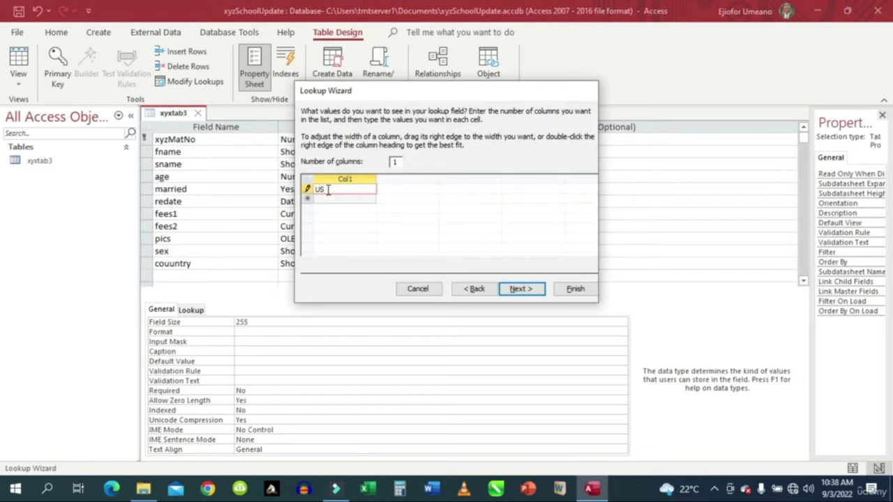
key("Return")
type("UK")
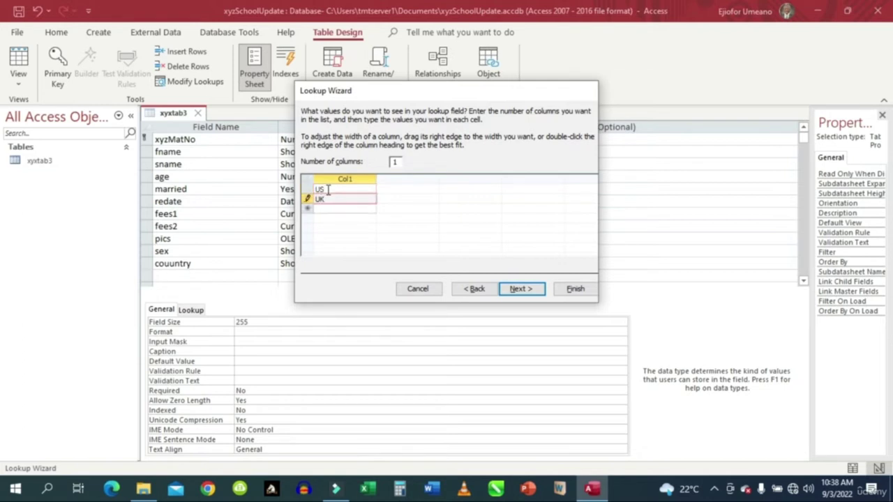
key("Return")
type("N")
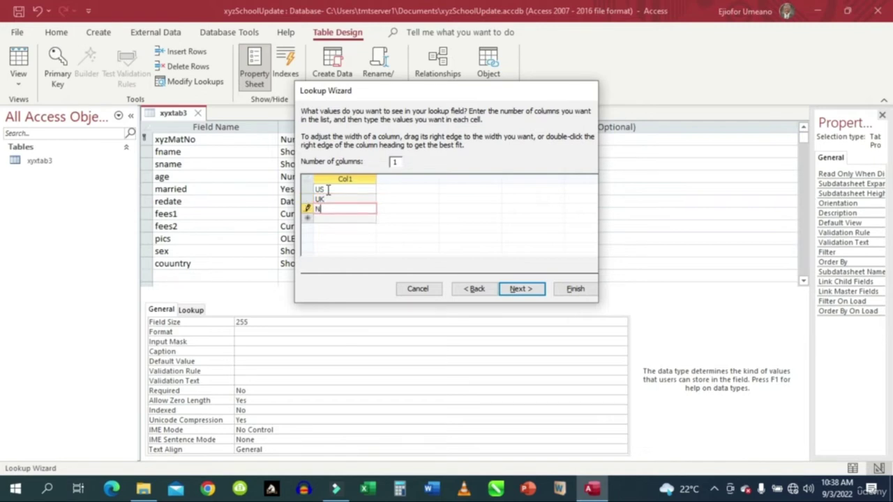
type("igeria")
key("Return")
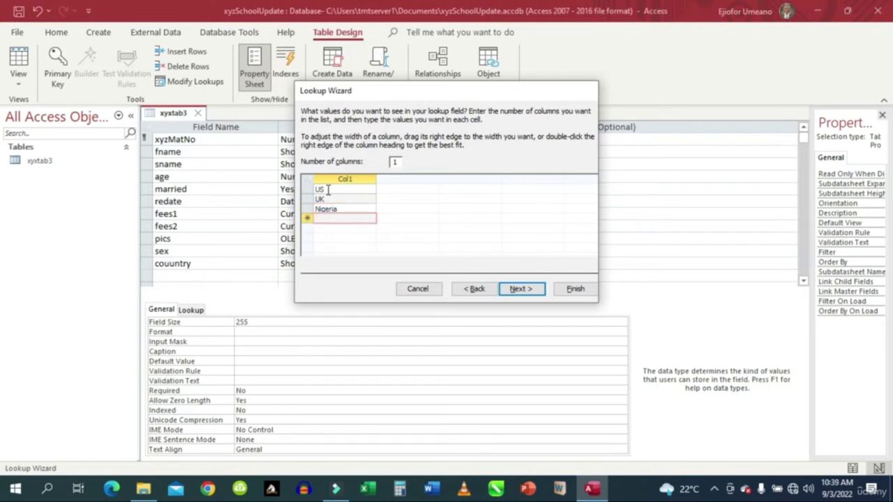
type("SAfrica")
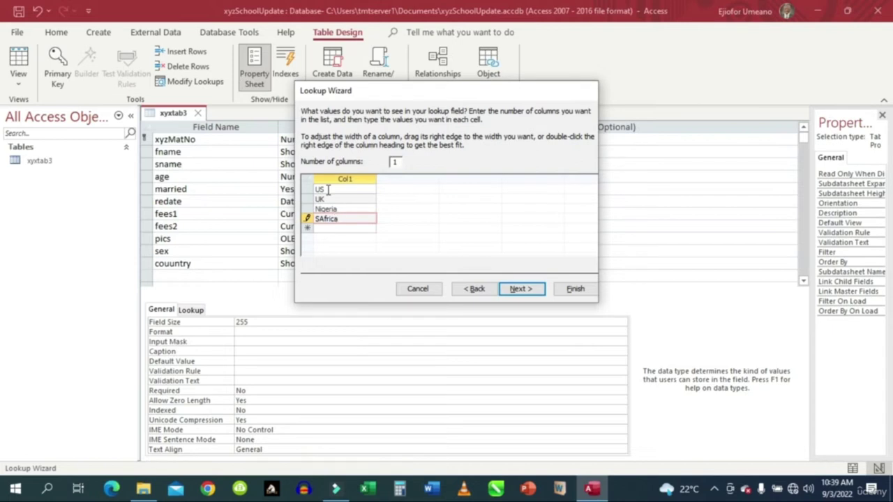
key("Return")
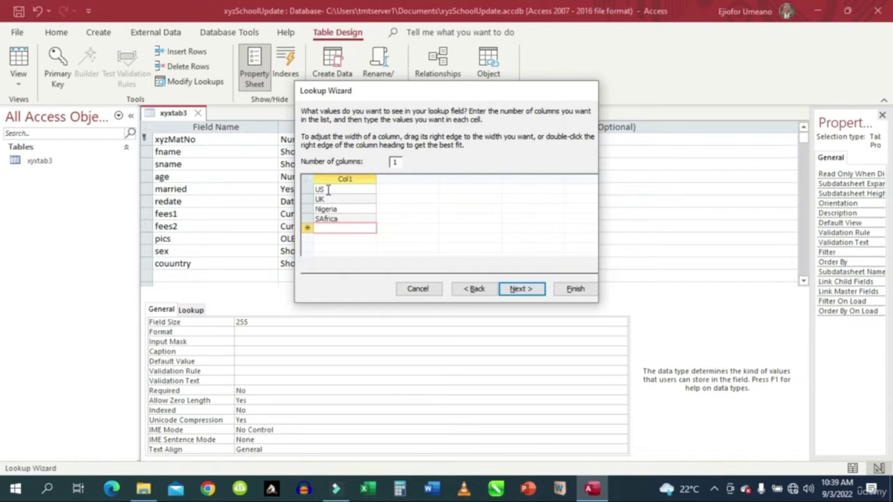
Enter Japan, China, India and Russia, then finish the lookup wizard.
type("Japan")
key("Return")
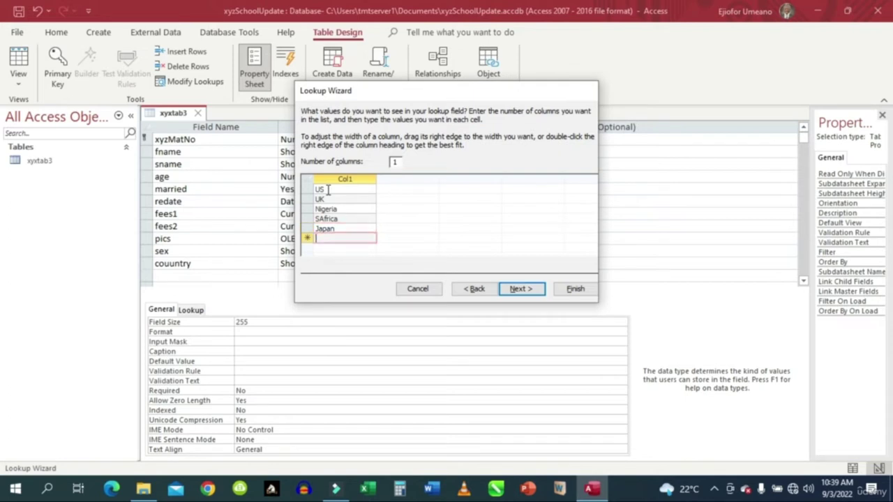
type("Chin")
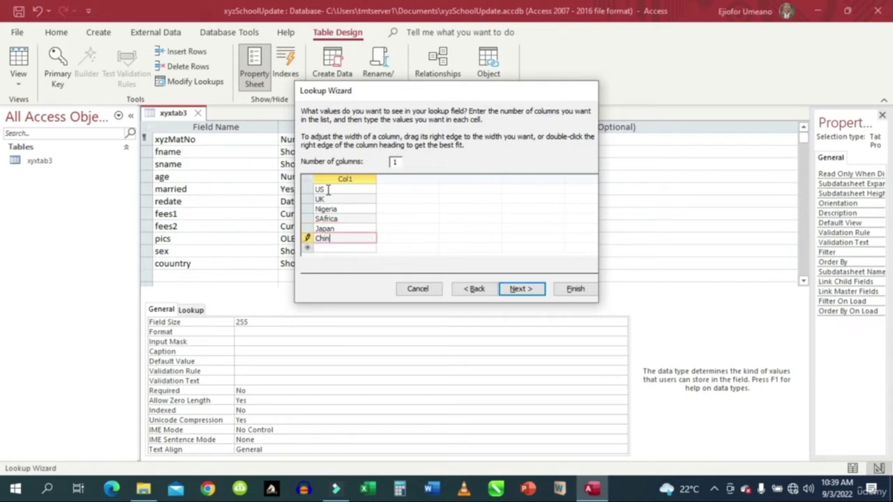
type("a")
key("Down")
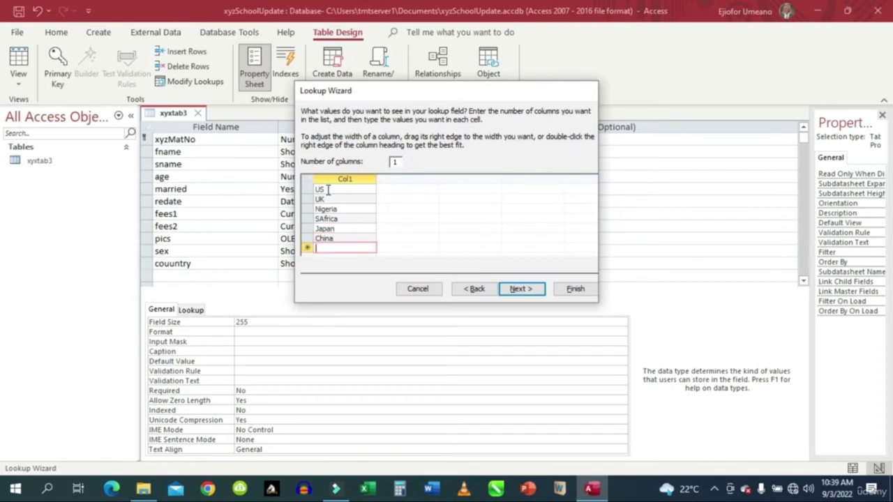
type("India")
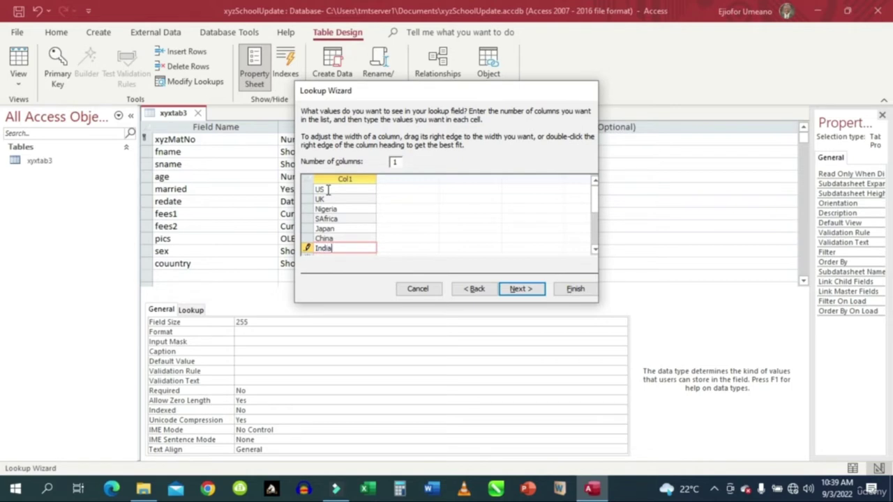
key("Down")
type("Russia")
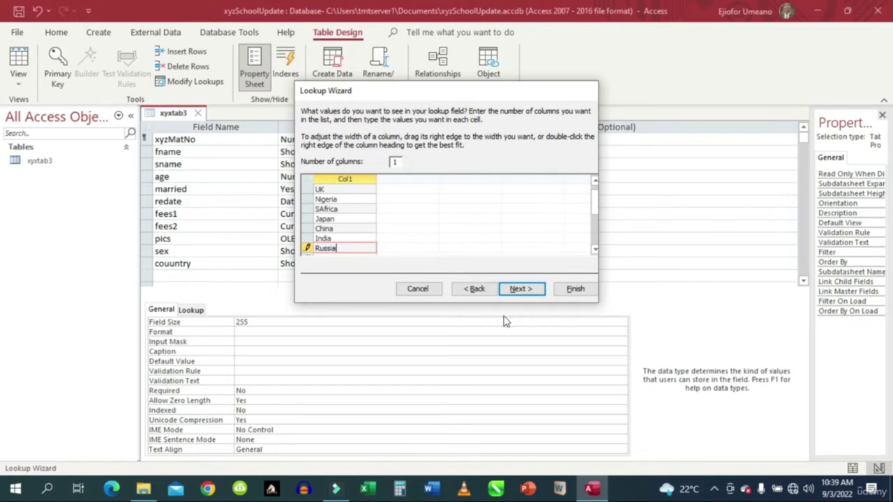
left_click(520, 291)
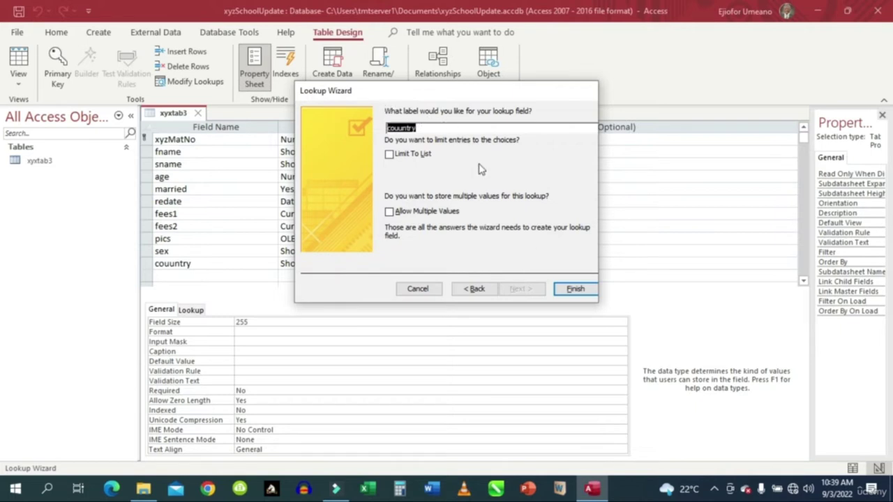
left_click(572, 290)
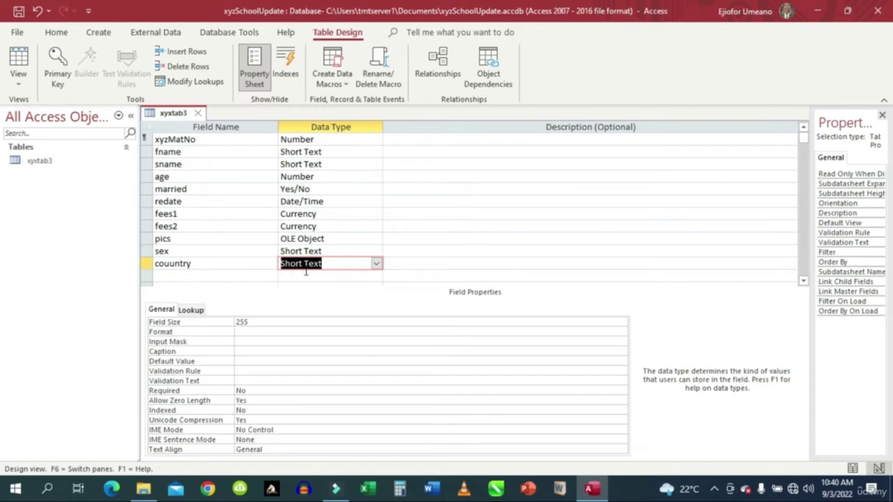
left_click(361, 275)
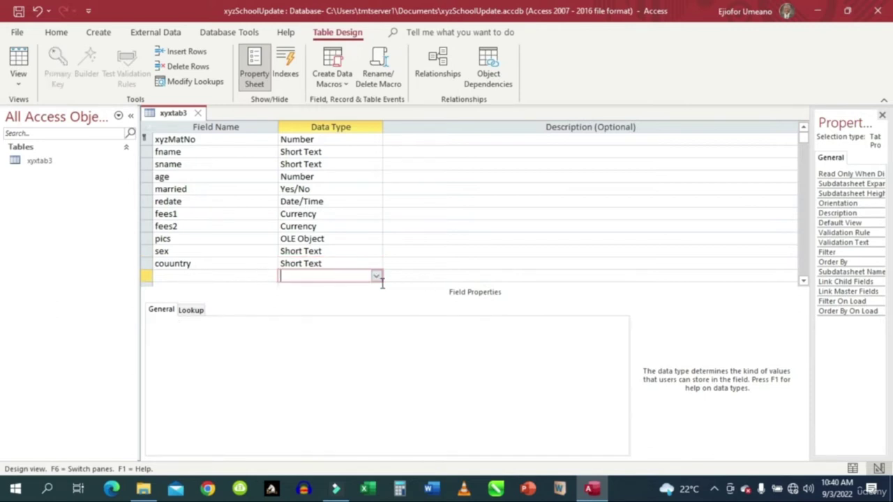
left_click(376, 276)
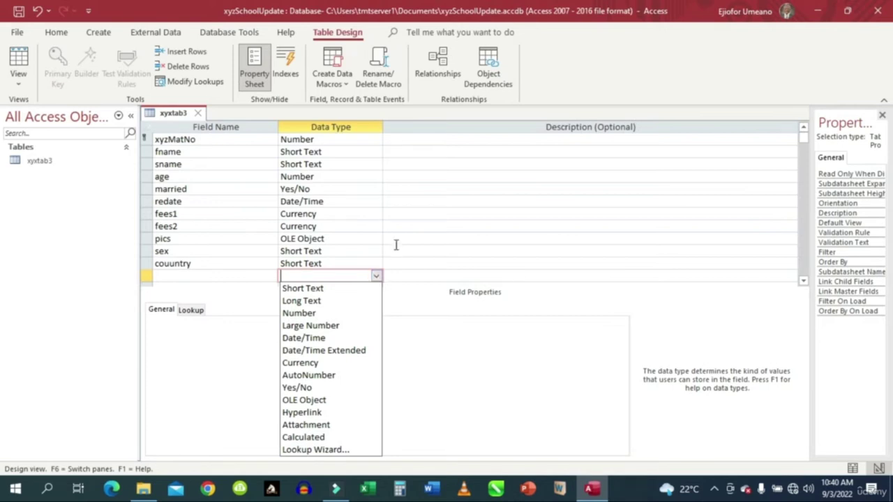
left_click(398, 263)
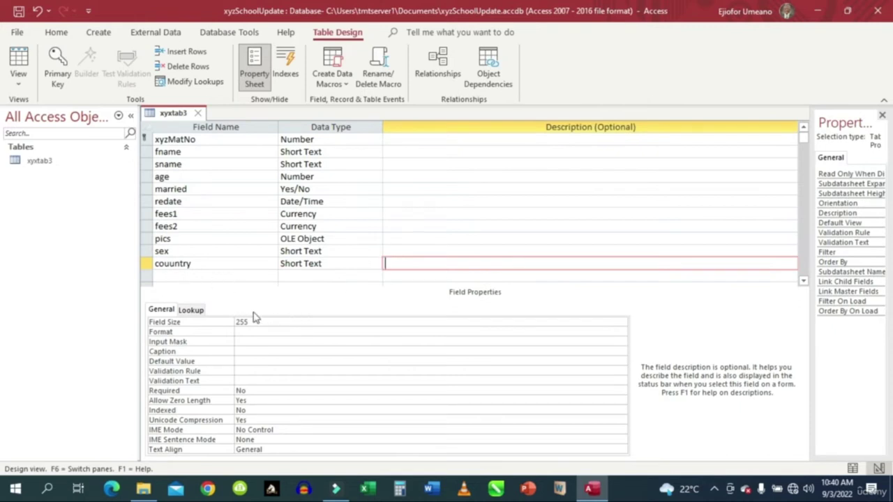
Change the couuntry Field Size from 255 to 20, then move to the xyzMatNo row.
left_click(230, 321)
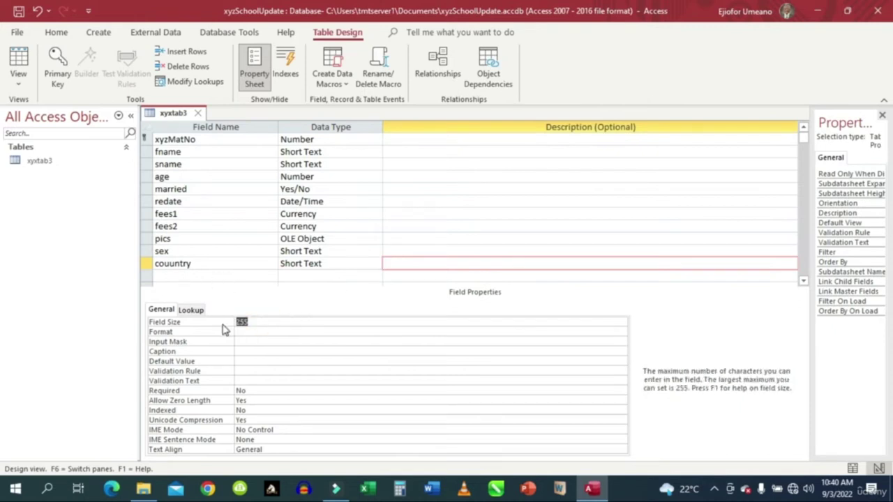
type("2")
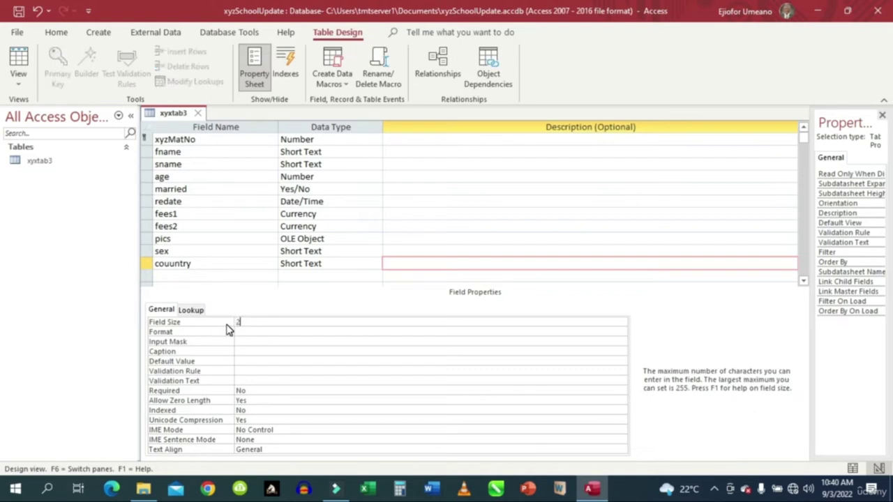
type("0")
left_click(240, 139)
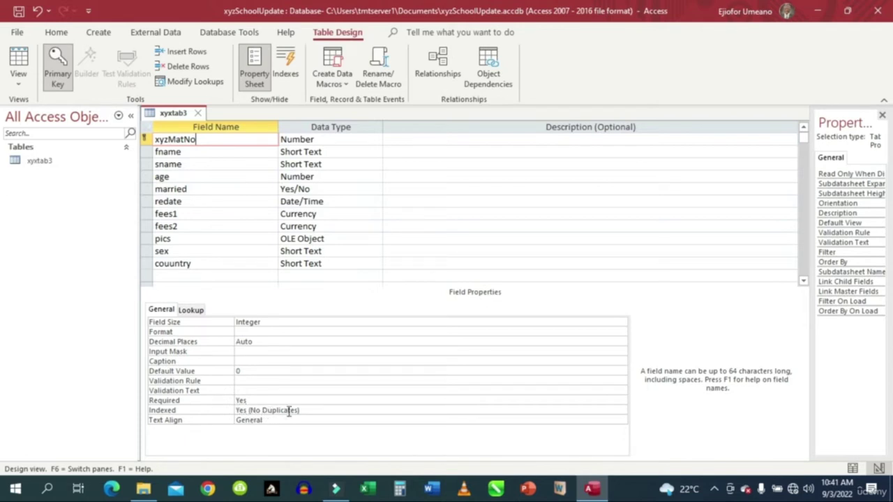
Select the whole pics field row in the xyxtab3 design.
left_click(295, 151)
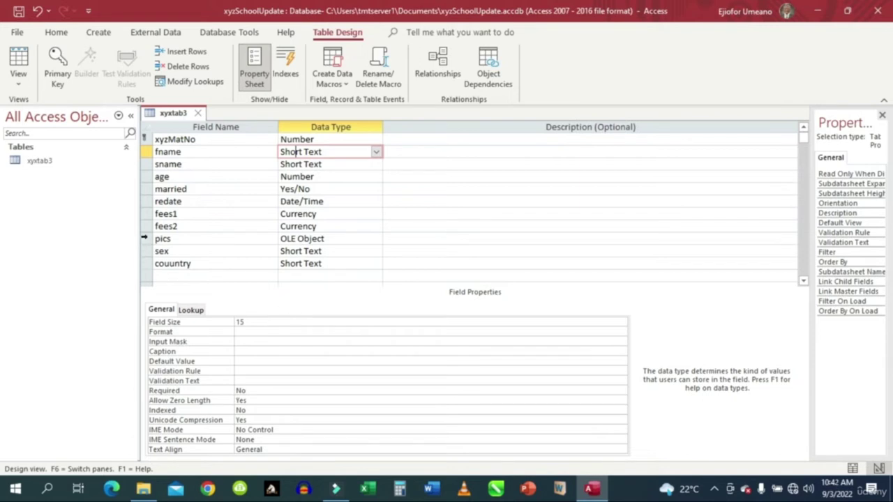
left_click(144, 238)
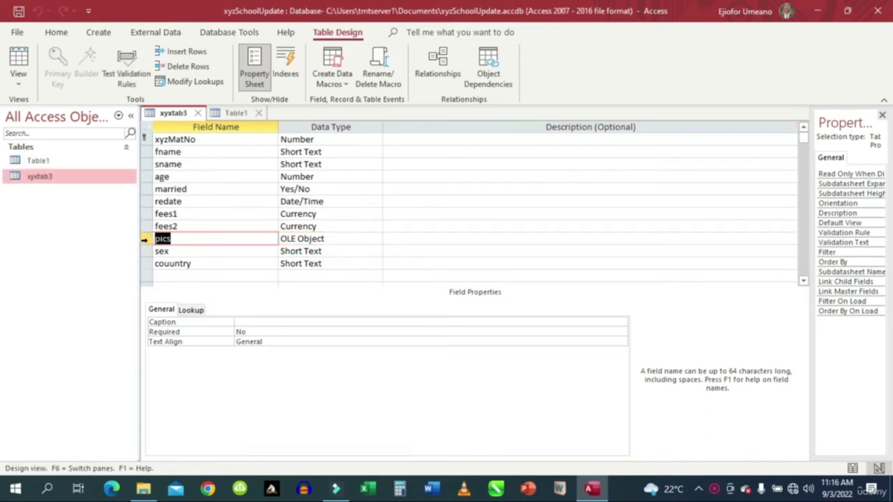
Insert a blank field row above pics and set its data type to Calculated.
left_click(142, 239)
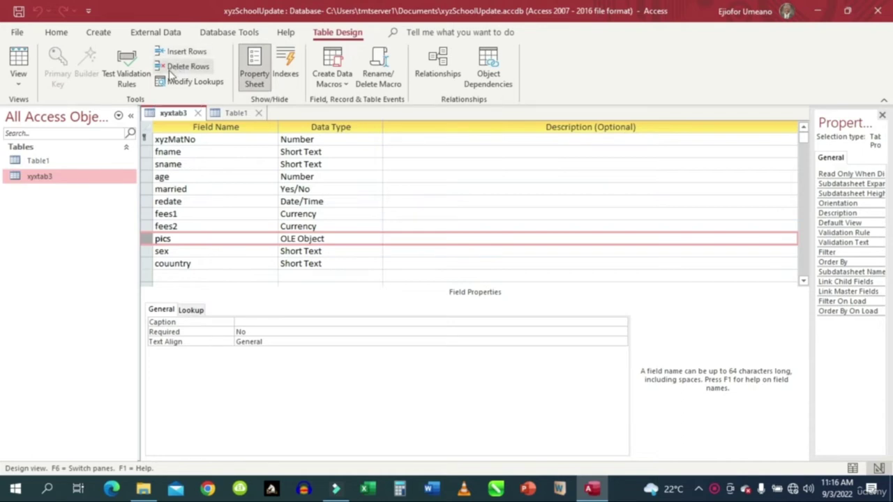
left_click(184, 51)
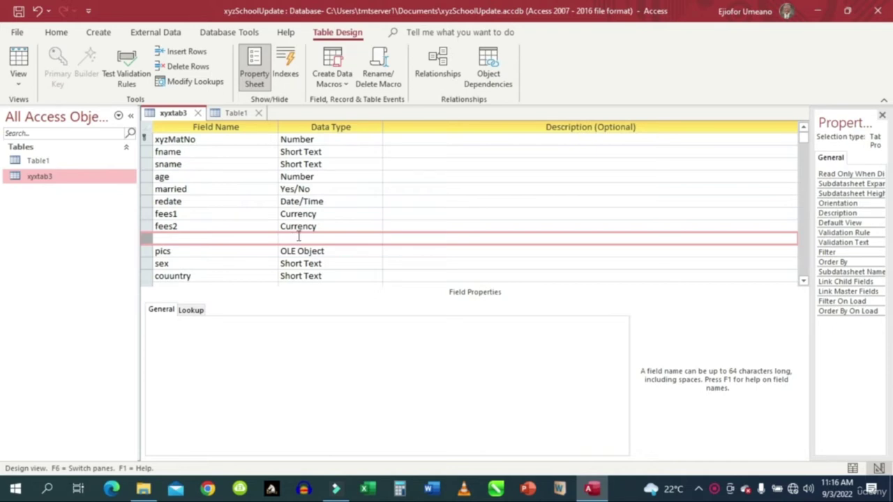
left_click(298, 236)
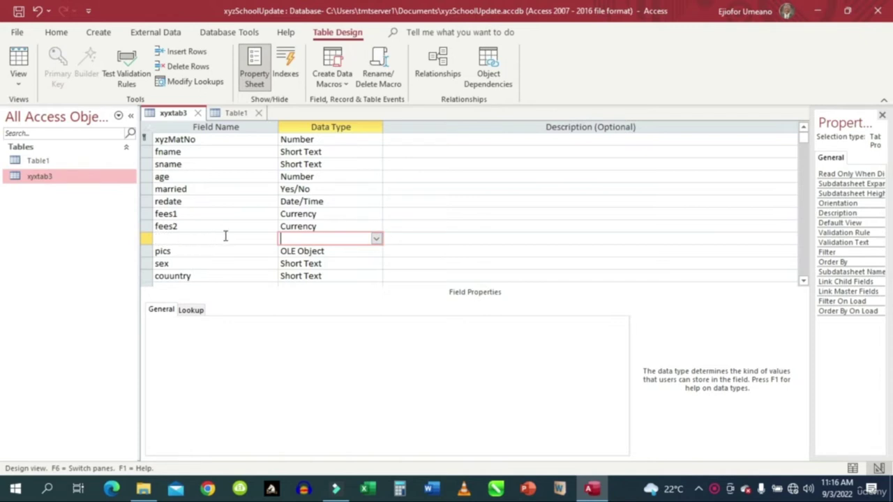
left_click(378, 241)
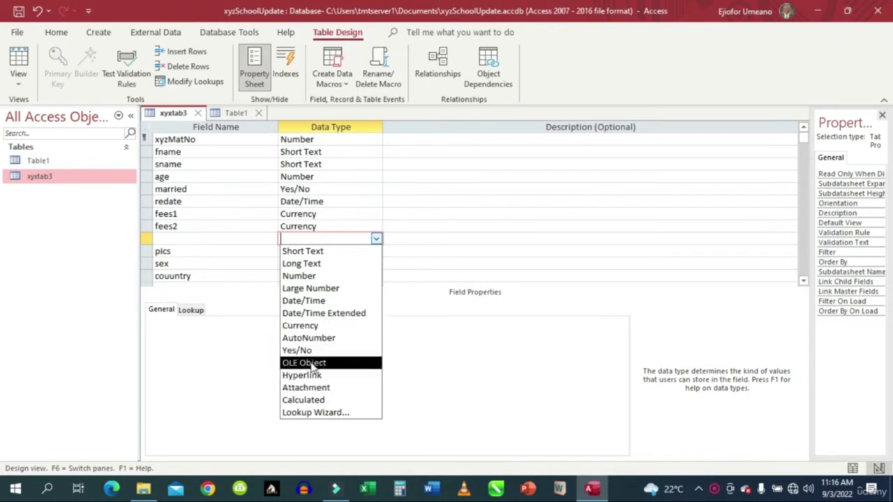
left_click(317, 401)
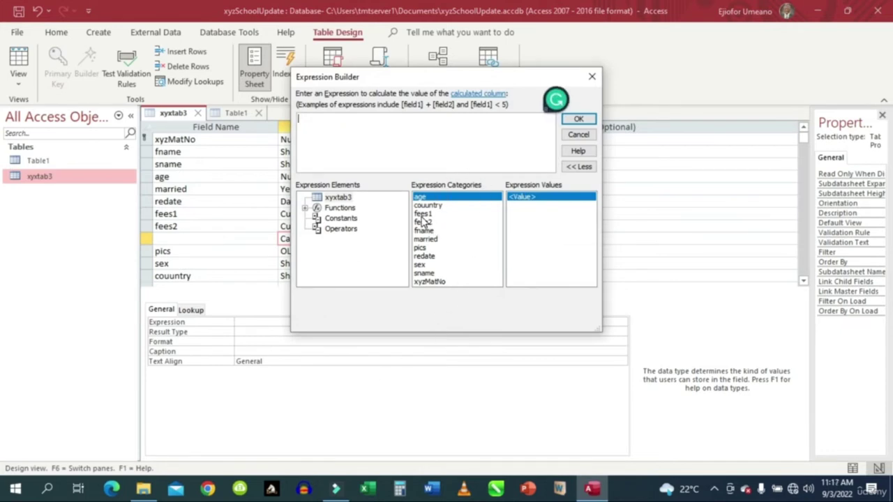
Build the expression [fees1]+[fees2] from fees1 and fees2 in Expression Builder and accept it.
double_click(421, 214)
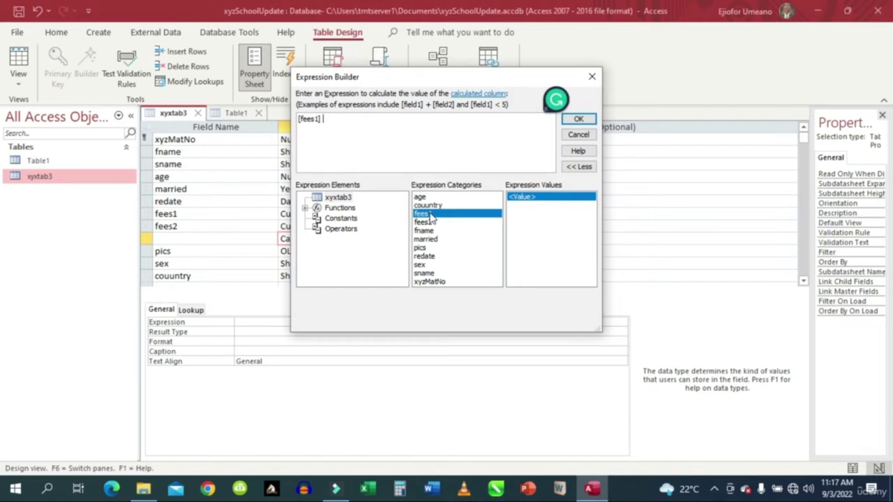
type("=")
double_click(423, 222)
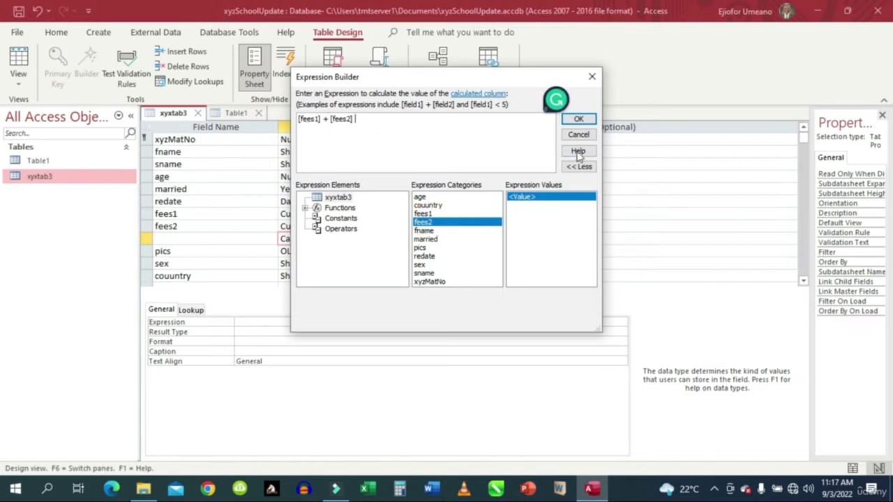
left_click(583, 121)
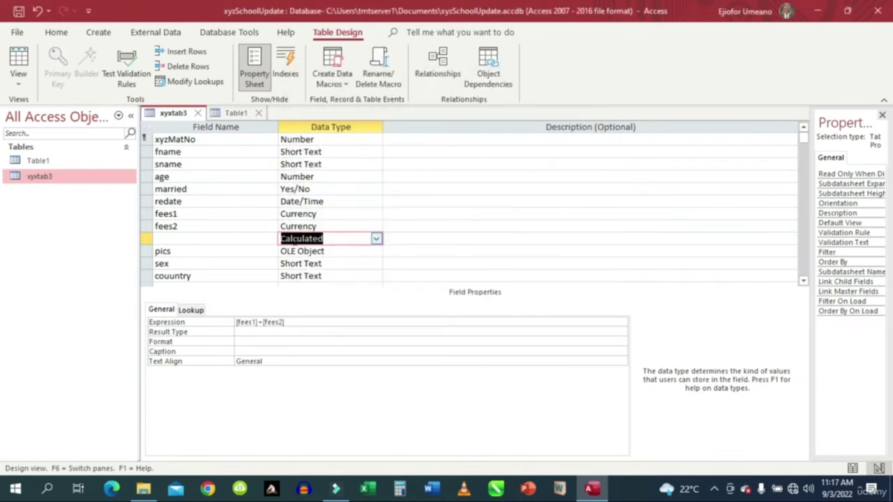
Name the new calculated field xyztotalfess.
left_click(160, 238)
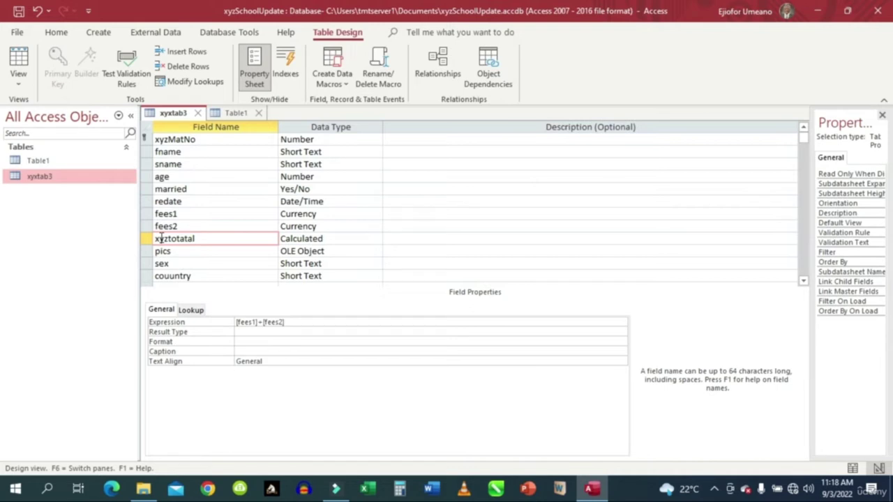
type("ess")
left_click(434, 243)
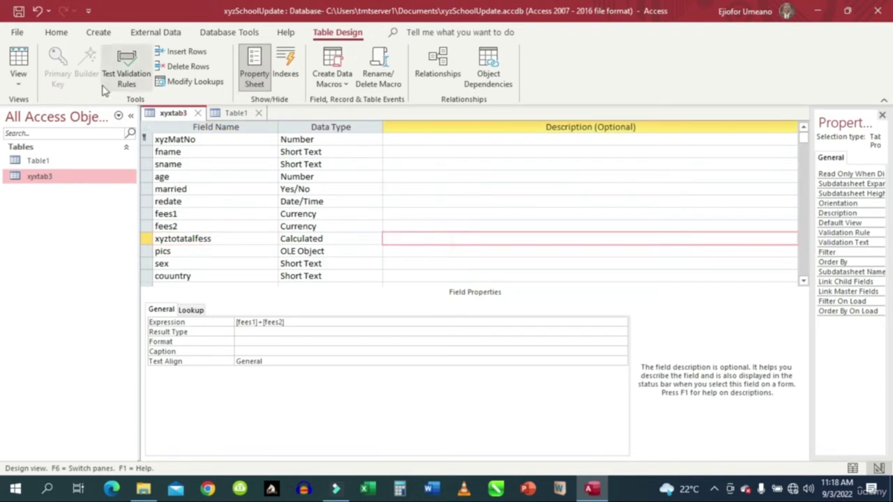
Save xyxtab3 and switch it to Datasheet View.
left_click(18, 61)
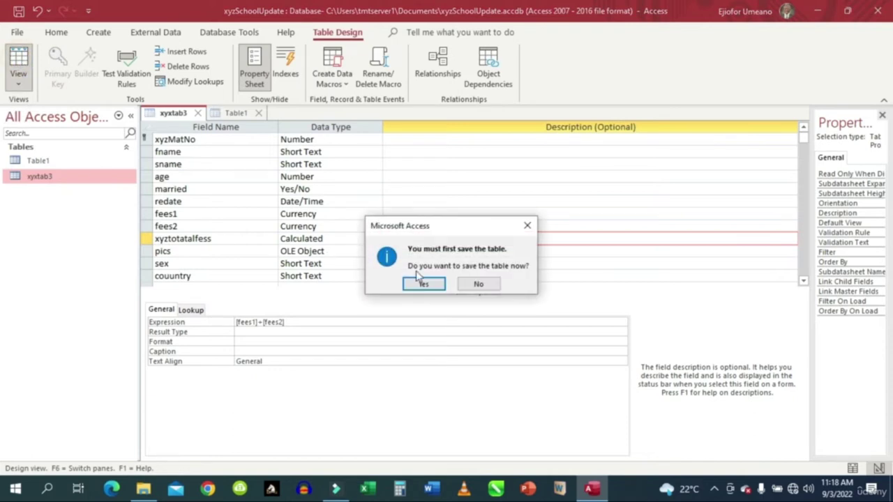
left_click(423, 284)
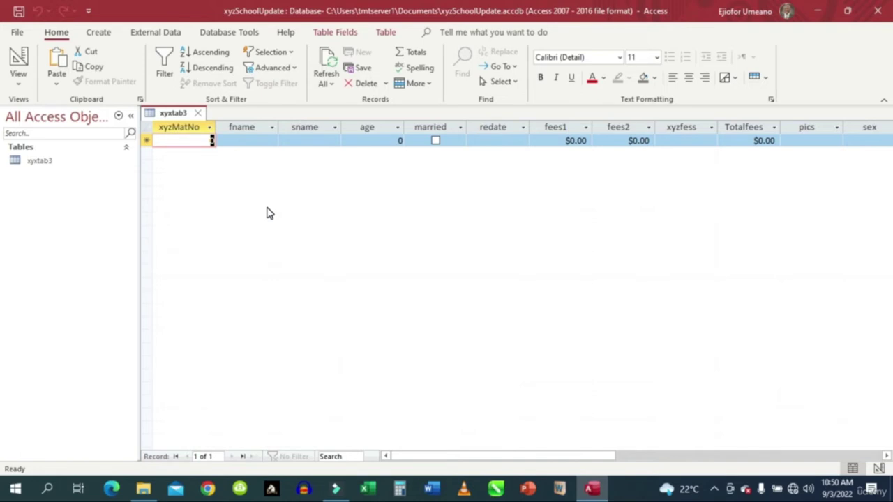
Enter record 1 with xyzMatNo 1, a student's first name and surname, and age 18.
type("1")
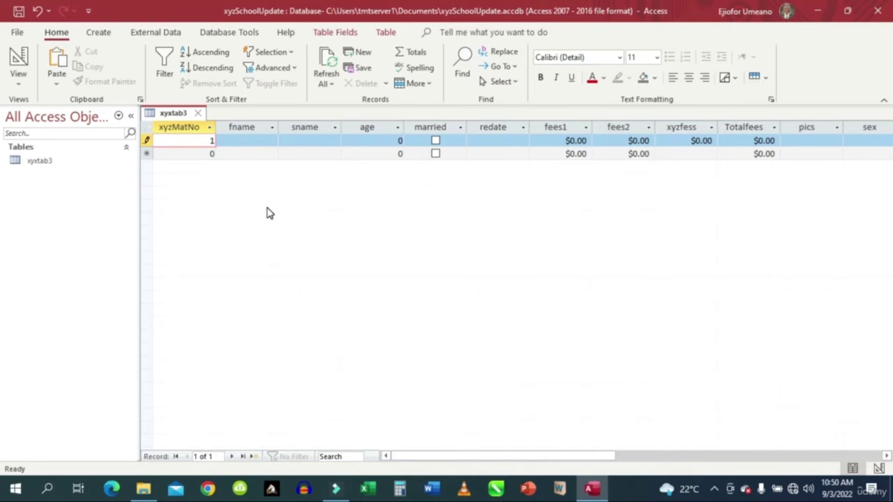
type("001")
key("Tab")
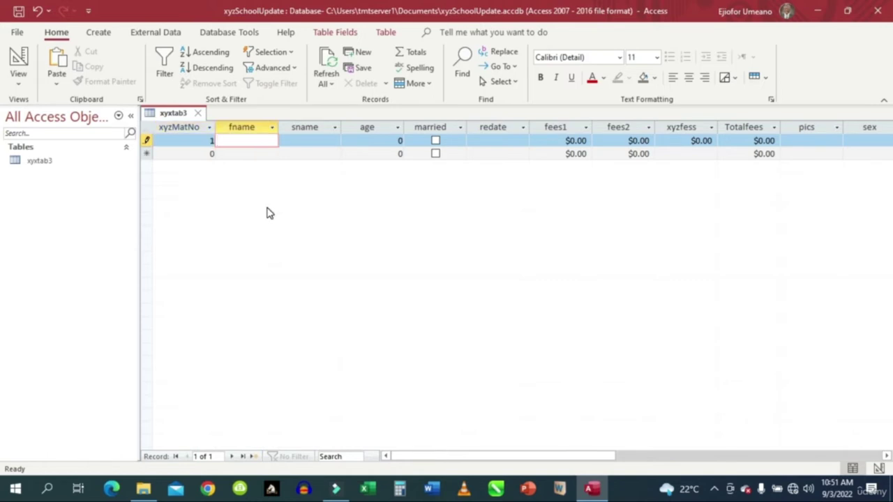
key("Tab")
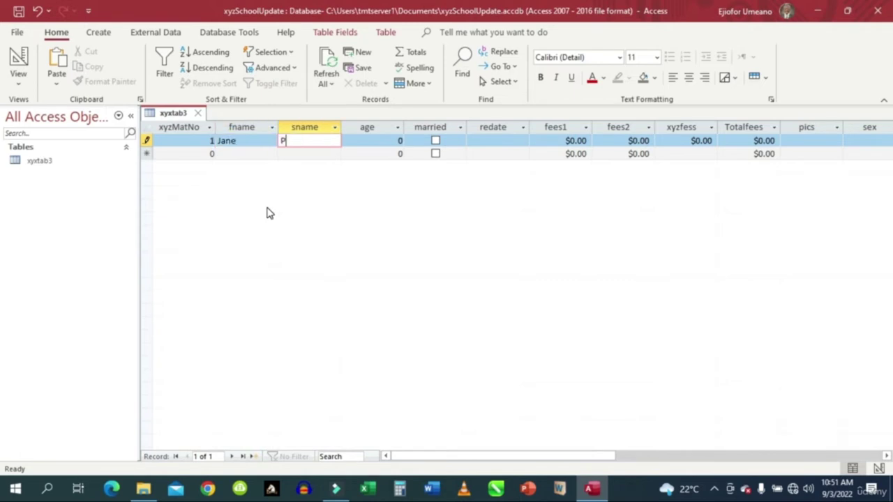
key("Tab")
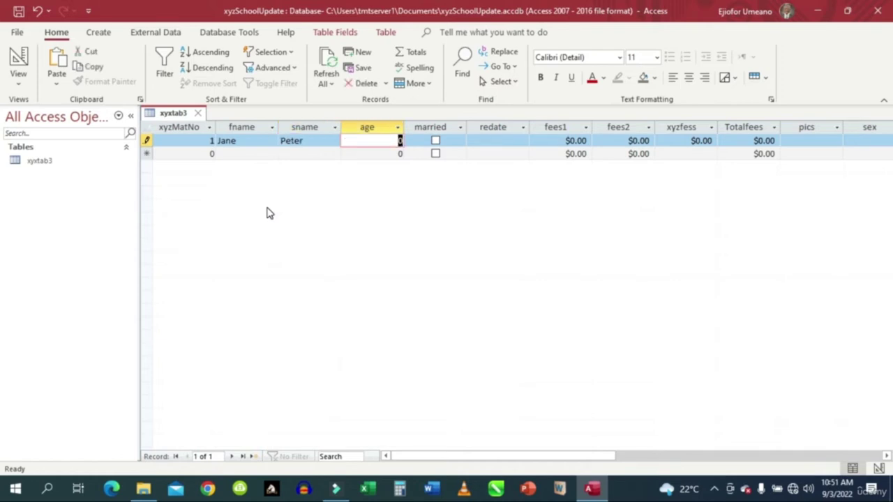
type("18")
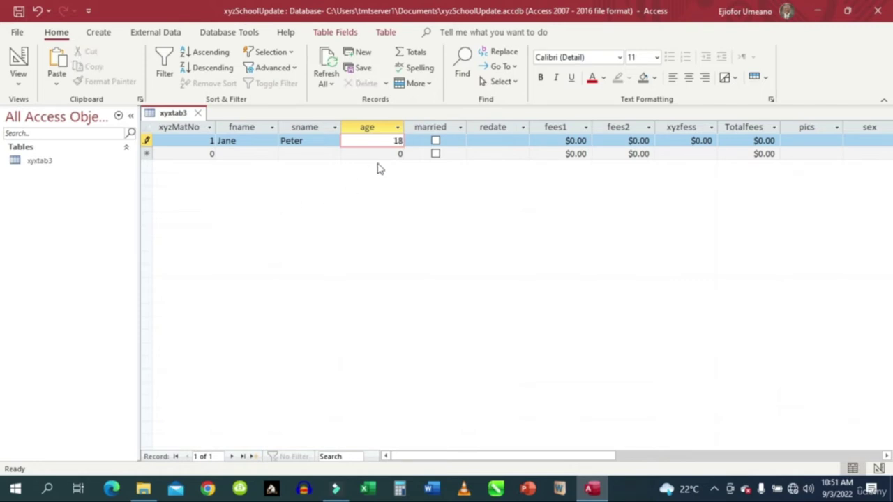
Move past married to the redate field and bring up its date picker.
left_click(435, 142)
left_click(500, 140)
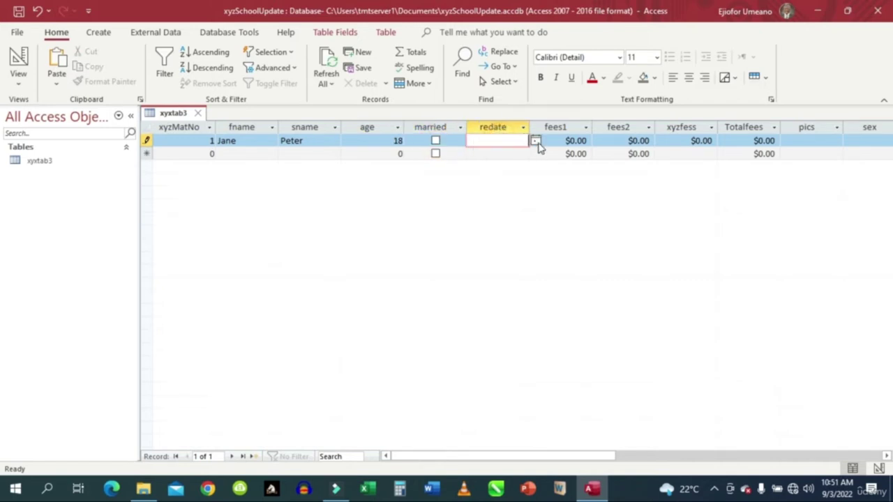
left_click(535, 142)
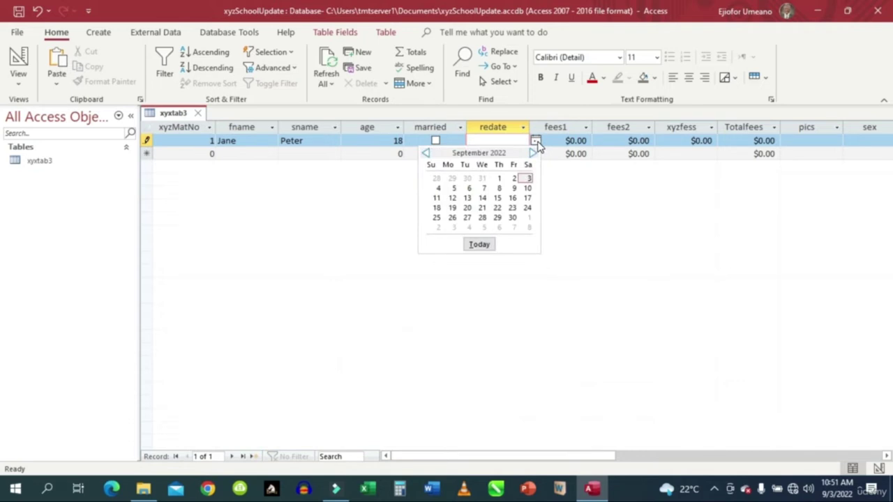
Pick 27 September 2022 as record 1's redate.
left_click(466, 217)
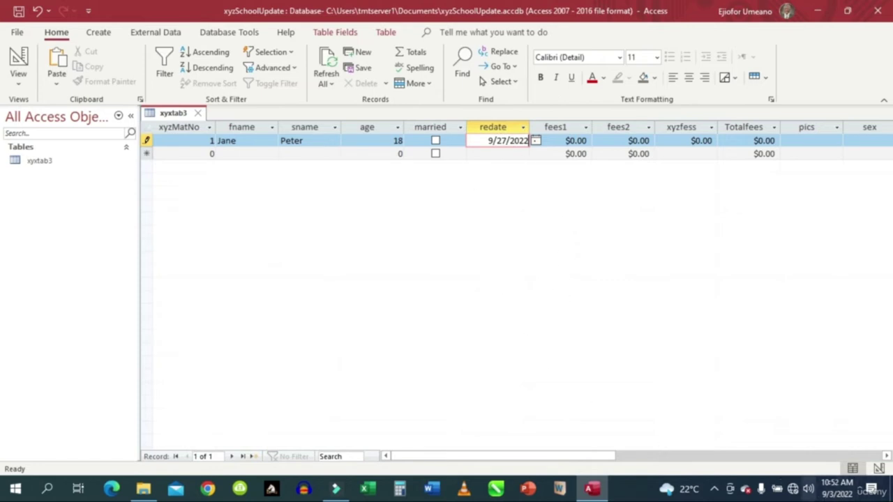
mouse_move(836, 494)
Enter fees1 5000 and fees2 600, fixing the garbled fees2 entry, so xyzfess shows $5,600.00.
left_click(571, 143)
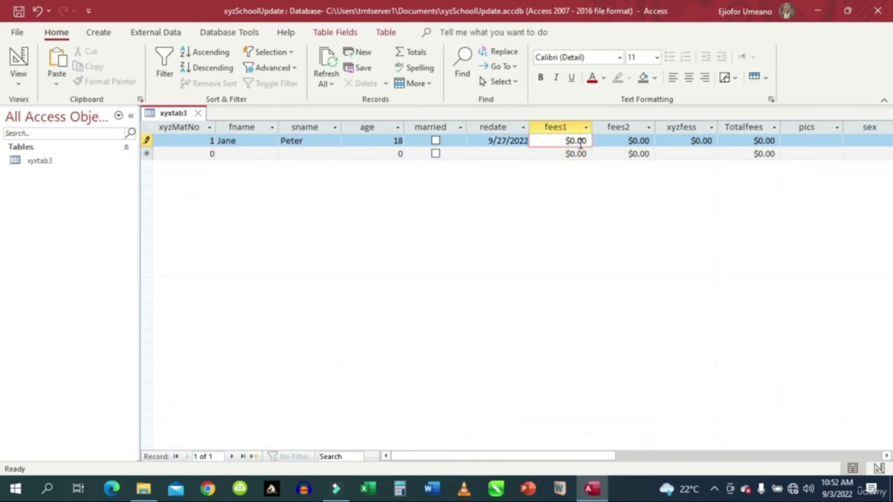
type("500")
left_click(628, 140)
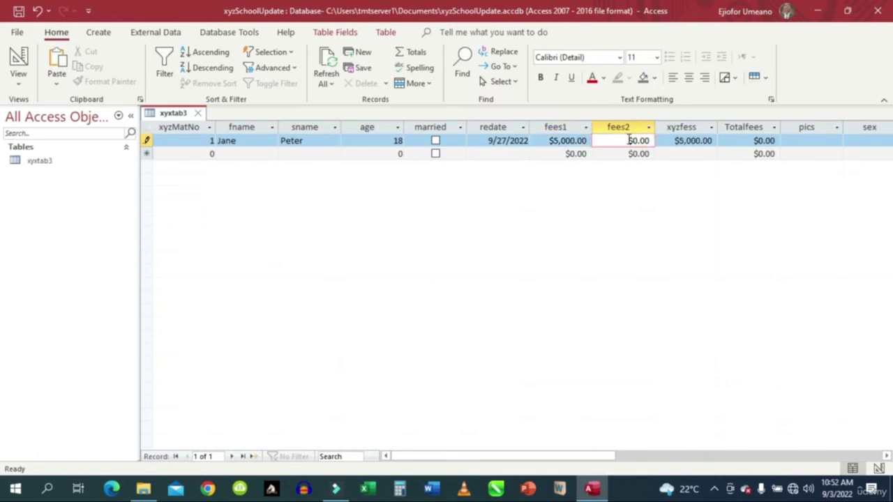
type("600")
left_click(646, 141)
left_click_drag(646, 140, 597, 138)
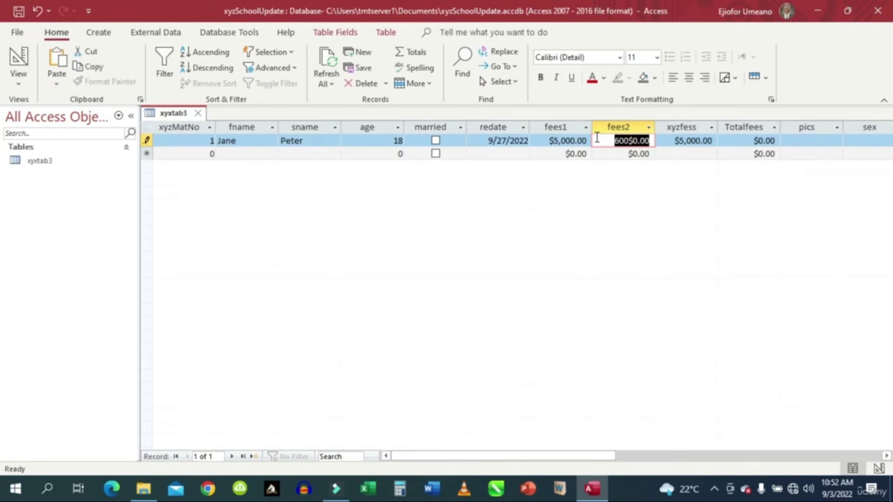
key("BackSpace")
type("600")
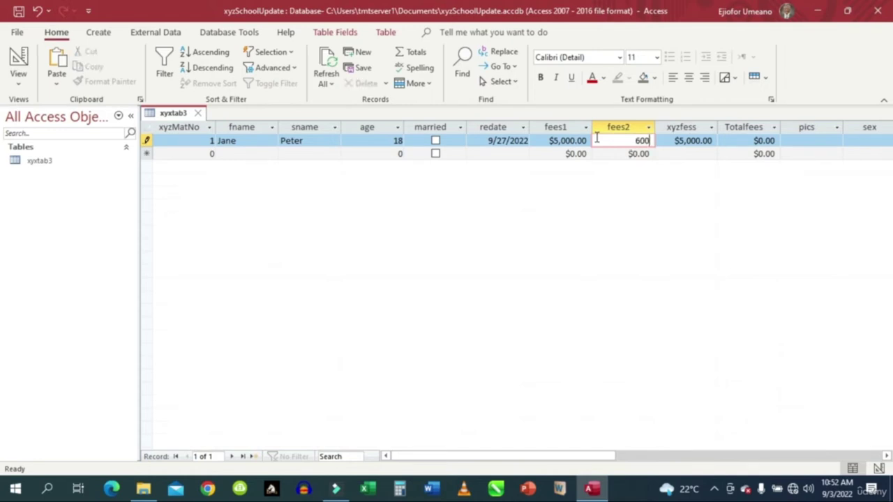
left_click(681, 141)
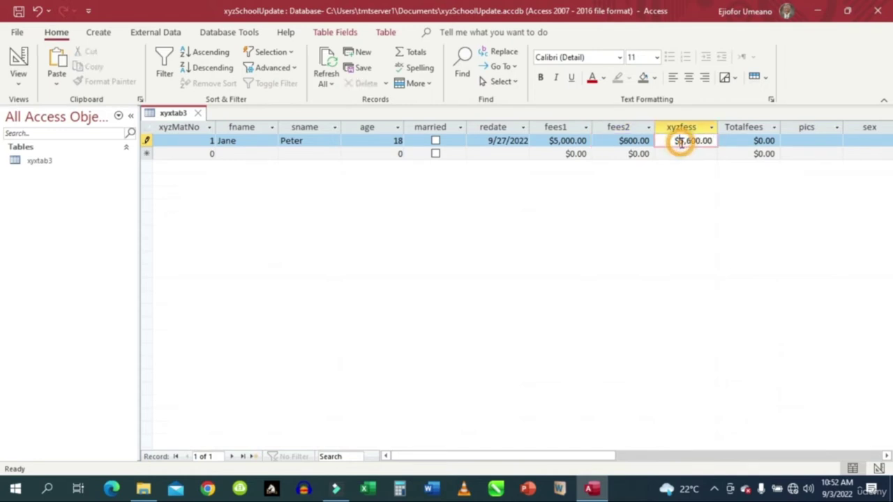
left_click(810, 141)
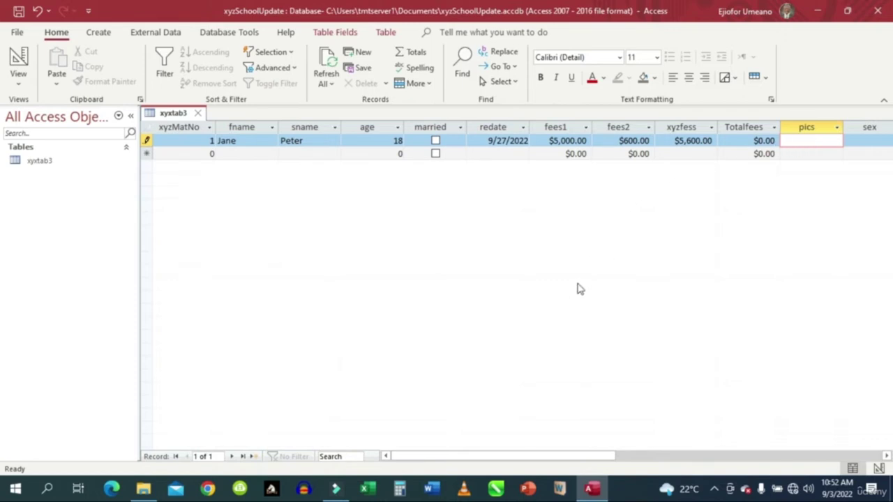
Set record 1's sex to F and pick China as its couuntry.
left_click_drag(566, 454, 652, 451)
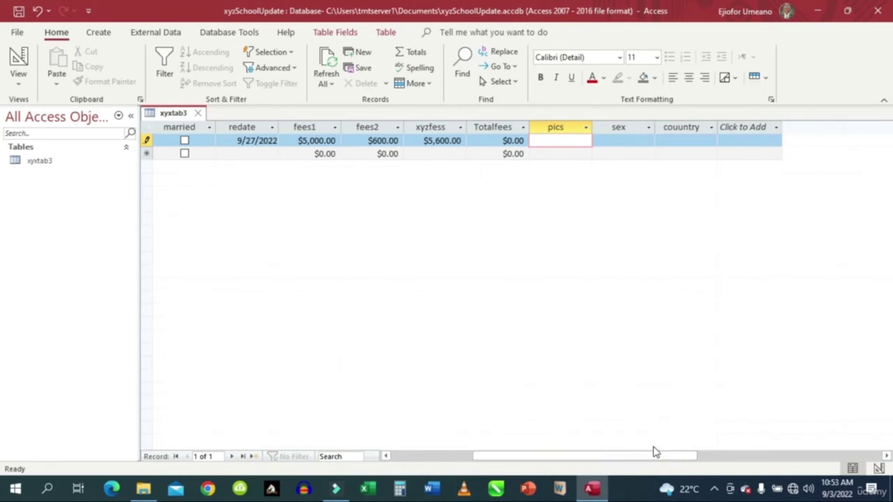
left_click(619, 142)
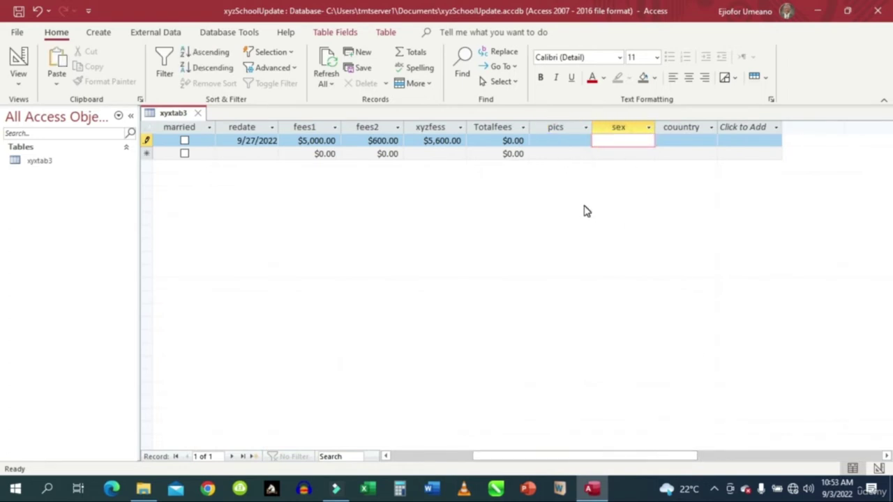
type("F")
left_click(672, 138)
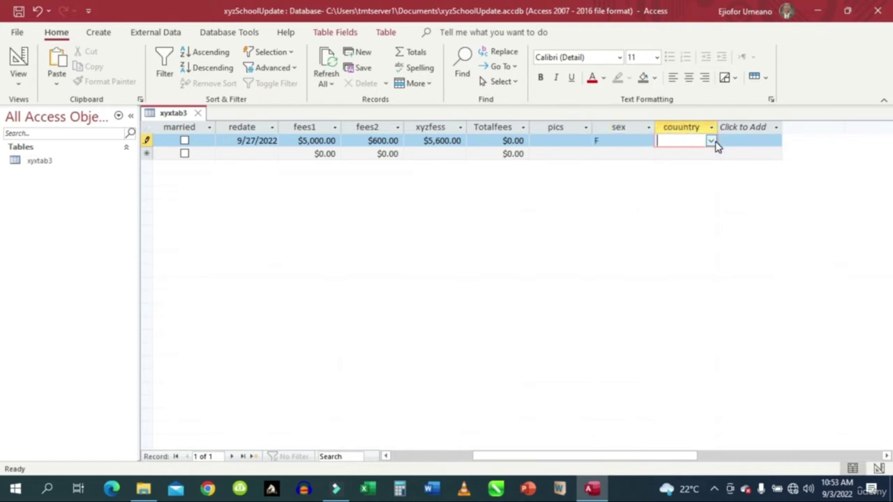
left_click(711, 141)
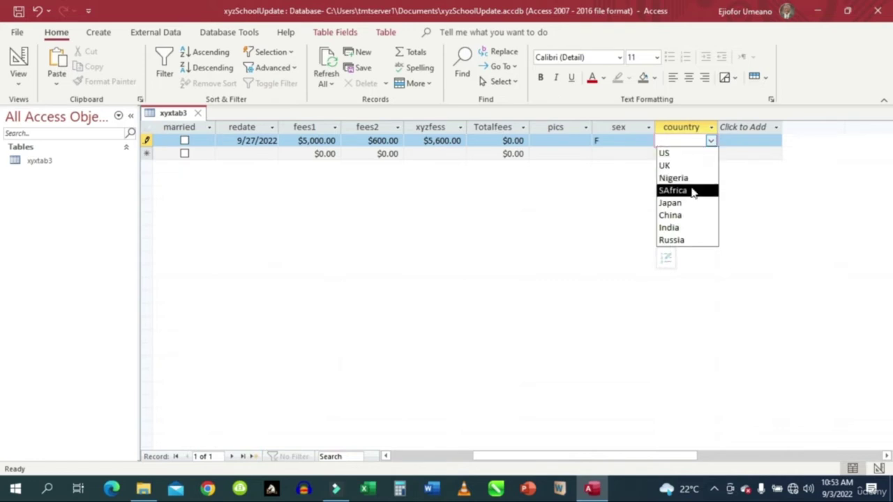
left_click(687, 216)
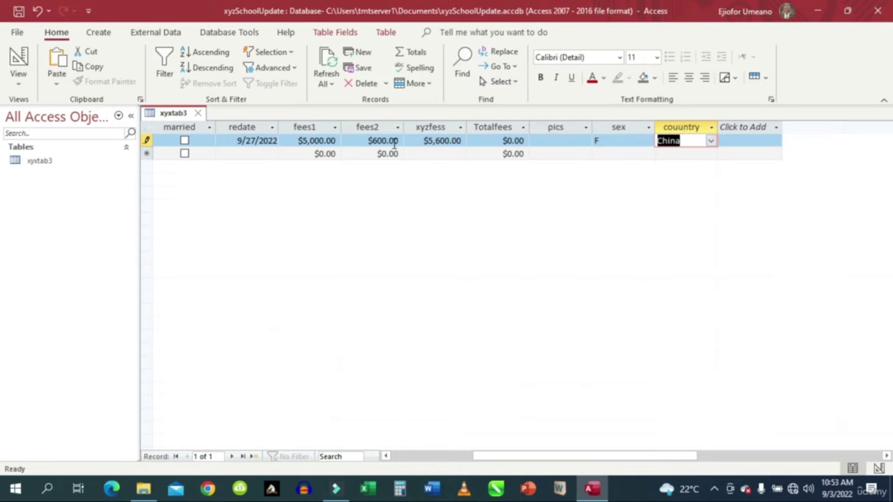
Click through the datasheet, then switch to the Create ribbon tab.
left_click(220, 184)
left_click(328, 219)
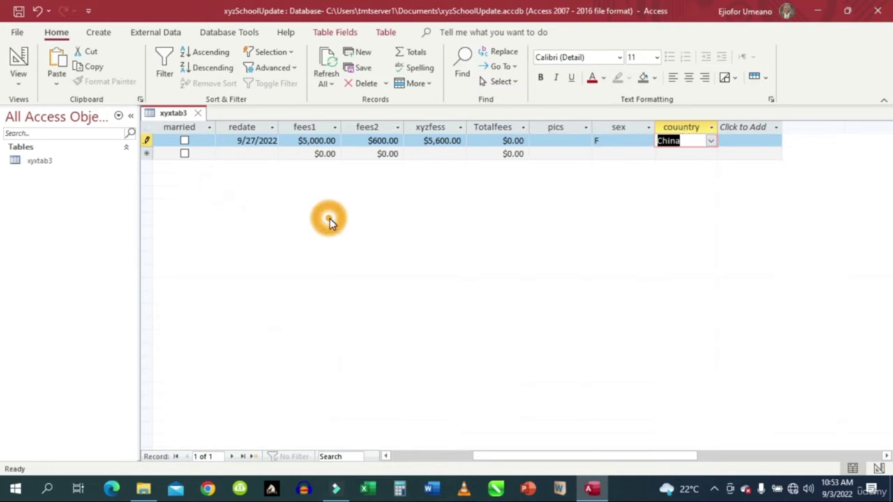
left_click(405, 218)
left_click(98, 36)
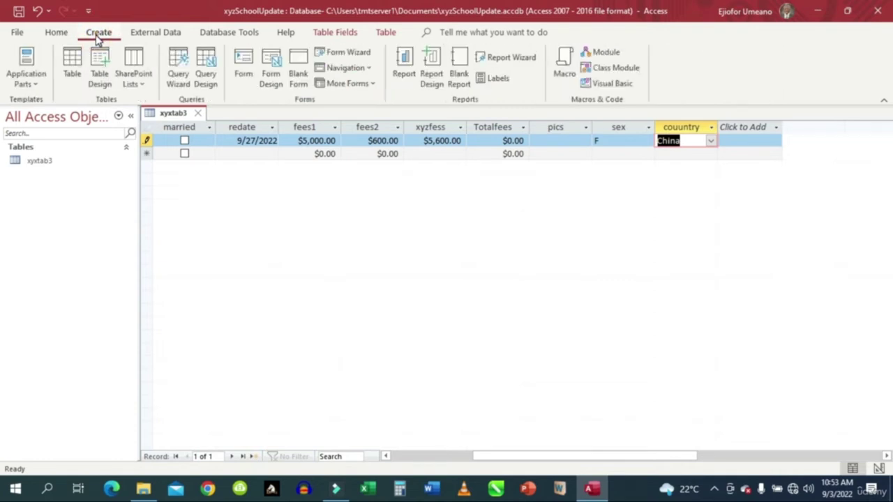
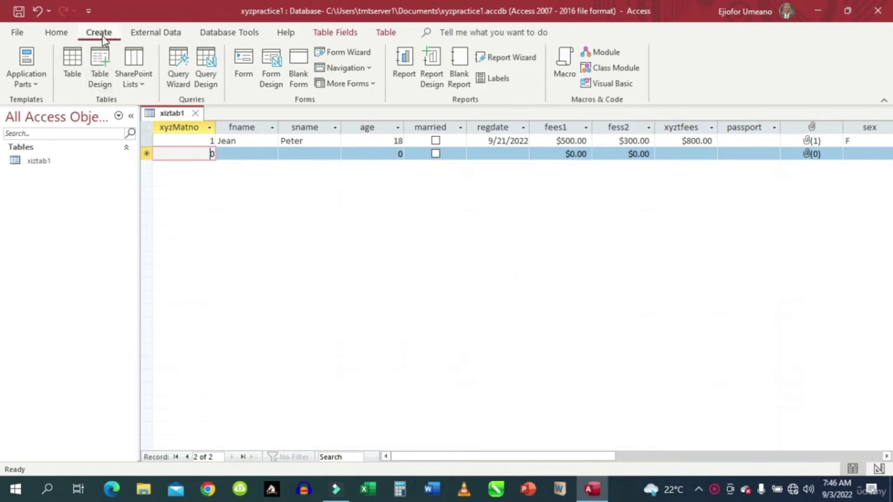
Create a new blank Table1, close the xiztab1 table and select Table1's ID column.
left_click(76, 62)
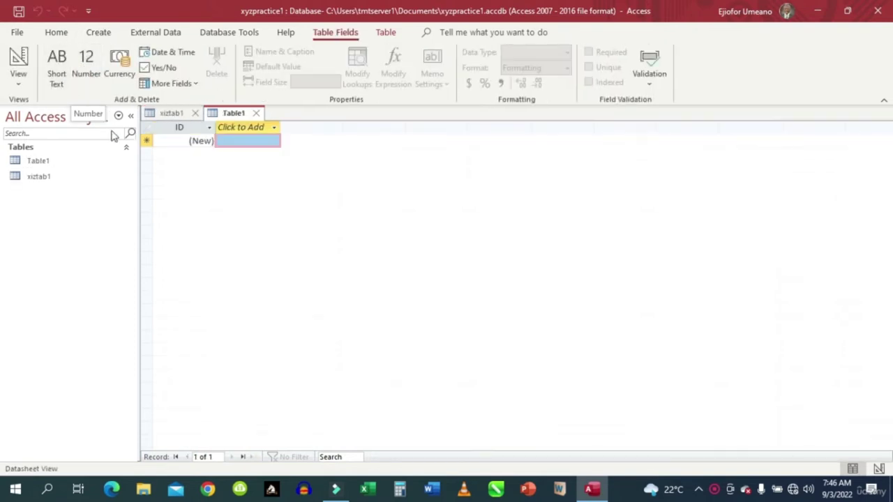
left_click(173, 115)
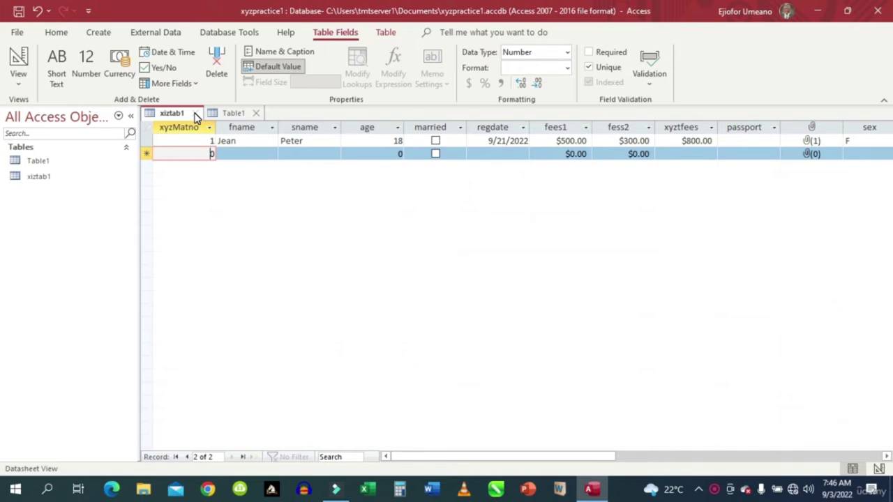
left_click(196, 114)
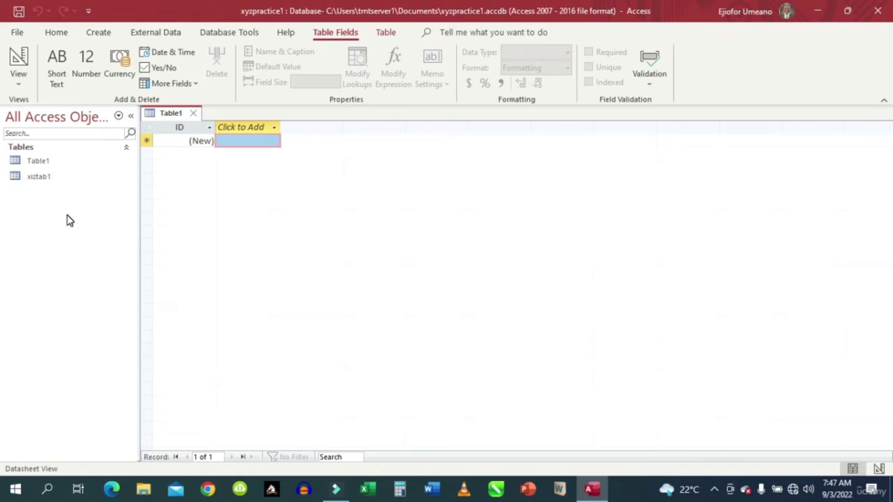
left_click(178, 127)
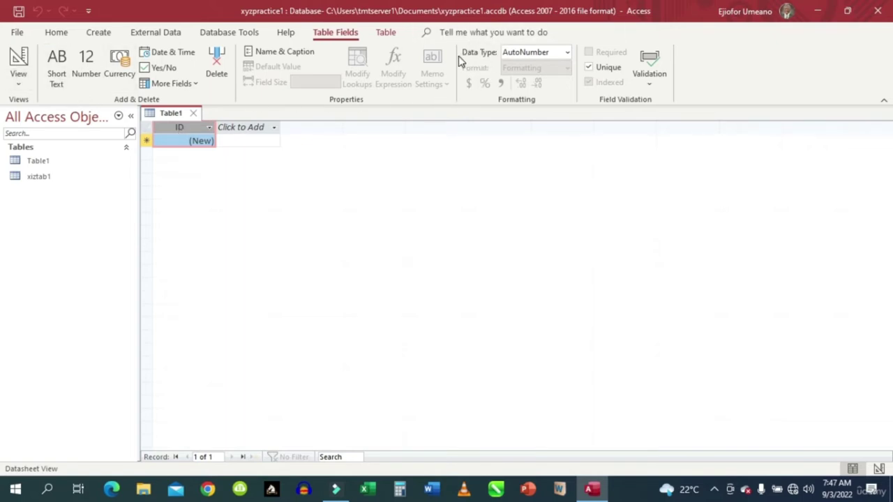
Change the ID field to the Number data type and rename it xyxMatno.
left_click(566, 55)
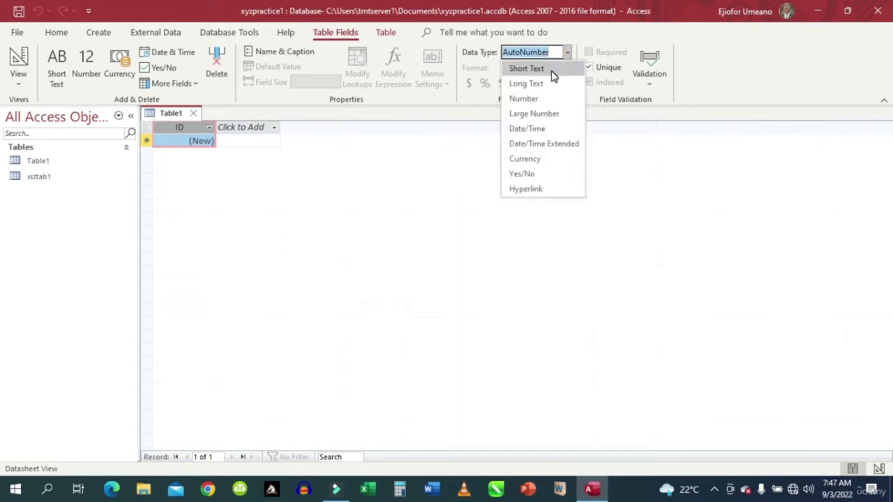
left_click(533, 103)
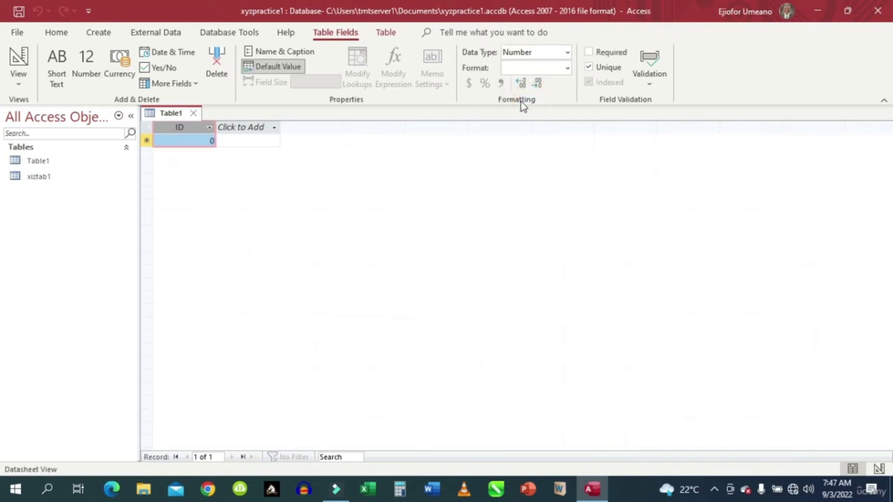
double_click(182, 129)
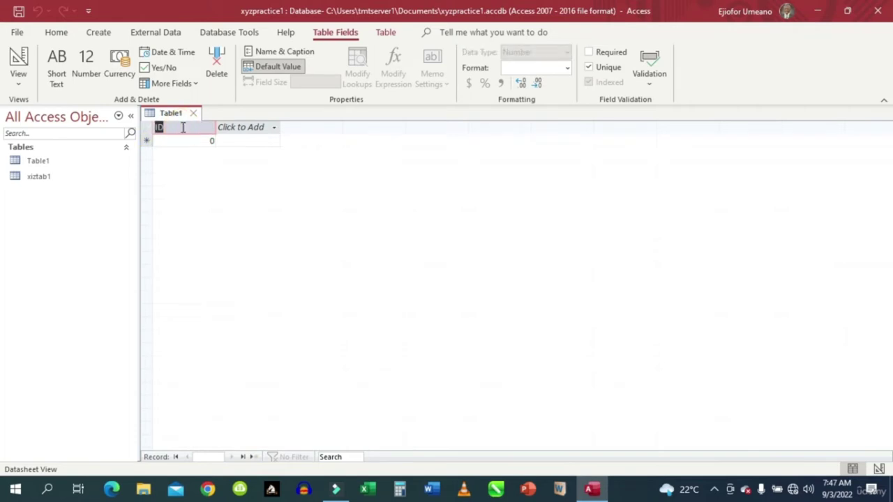
type("xyxMatno")
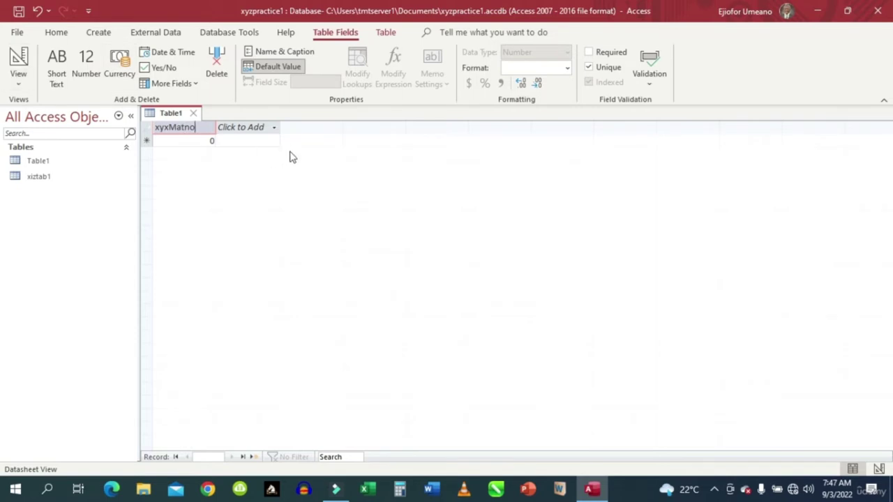
Confirm the xyxMatno name and add a Short Text column named fname.
left_click(315, 166)
left_click(274, 133)
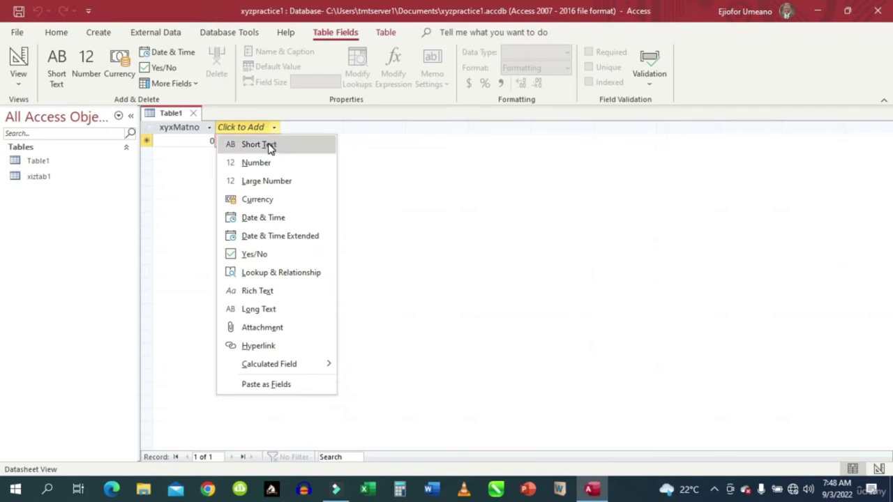
left_click(270, 147)
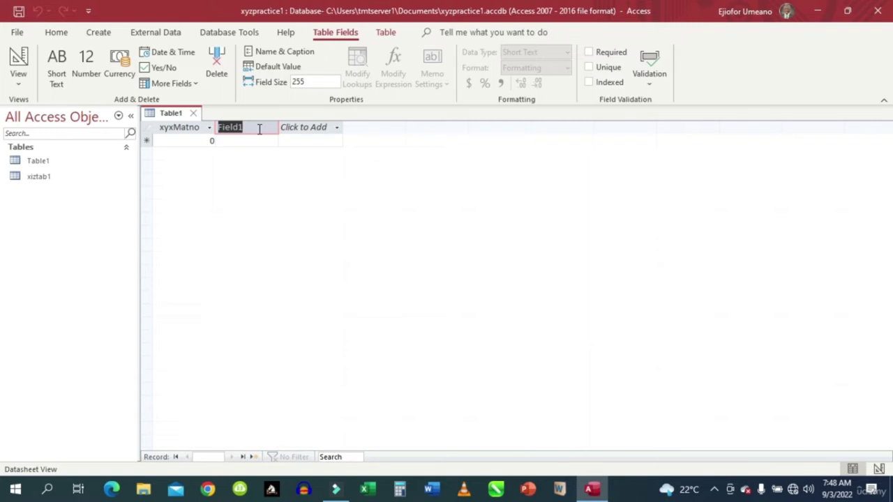
type("fname")
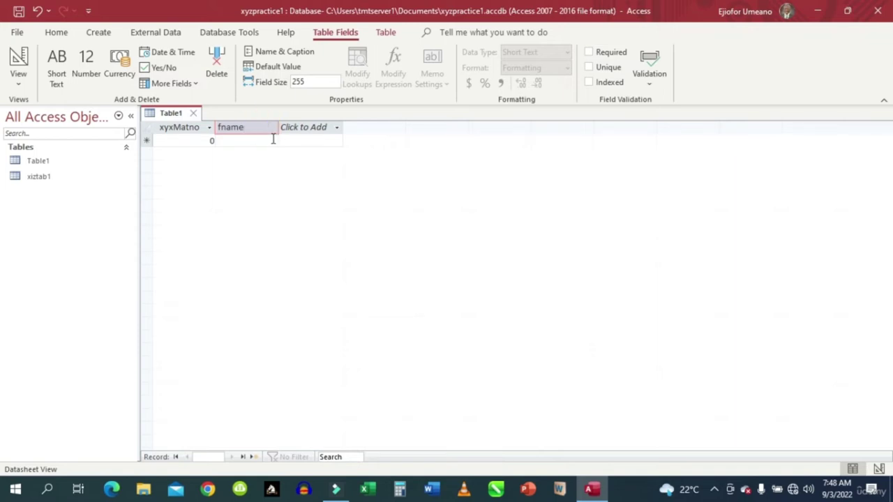
left_click(316, 129)
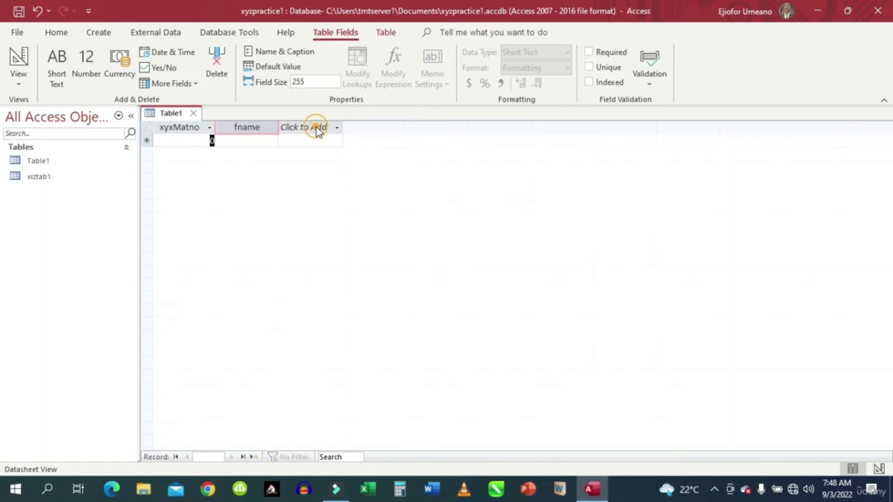
key("Escape")
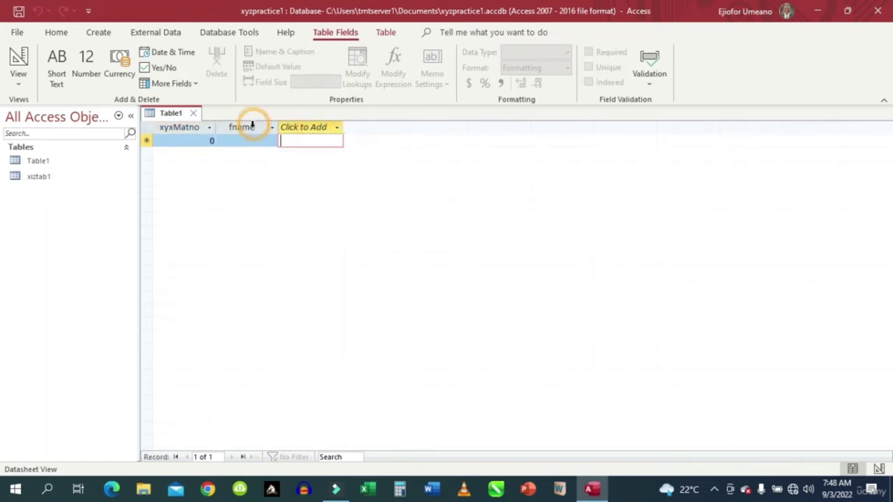
left_click(335, 132)
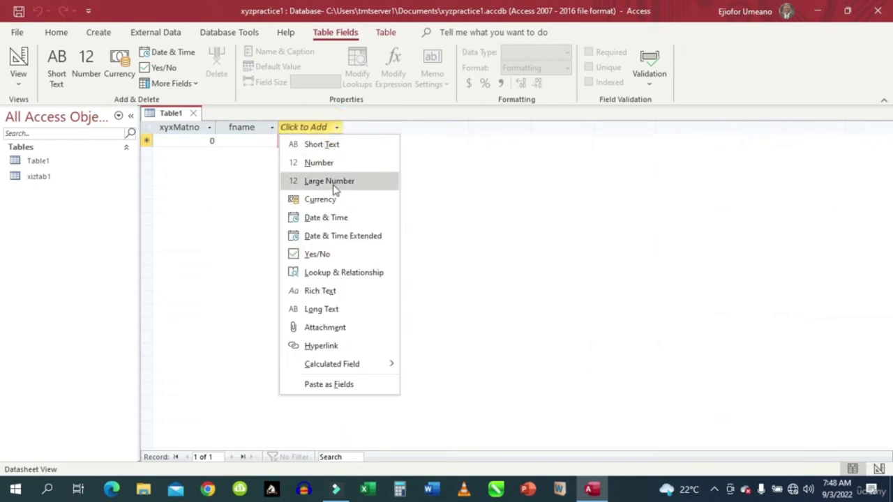
Add a third Short Text column with a field size of 15.
left_click(328, 145)
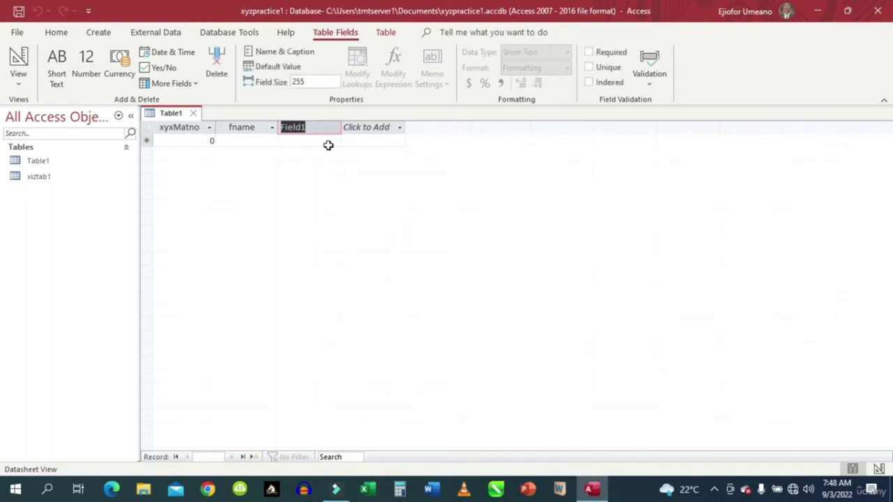
left_click(312, 81)
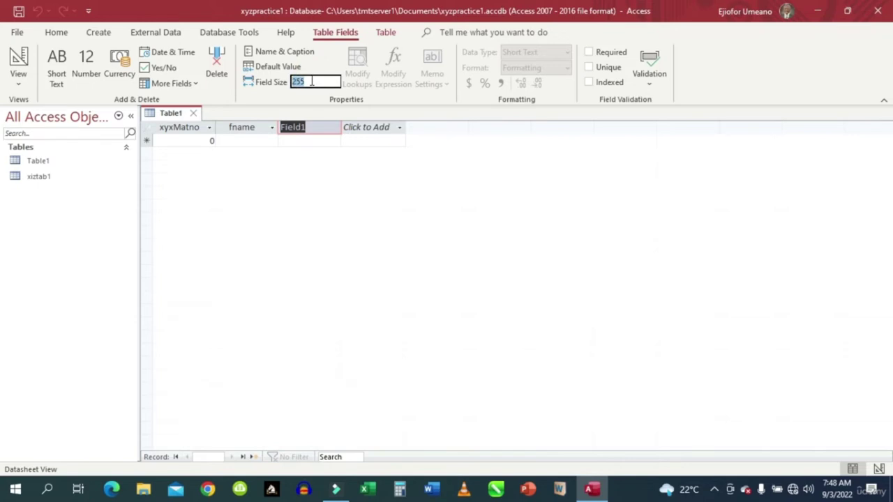
type("1")
key("BackSpace")
Rename the new Field1 column to sname.
left_click(314, 128)
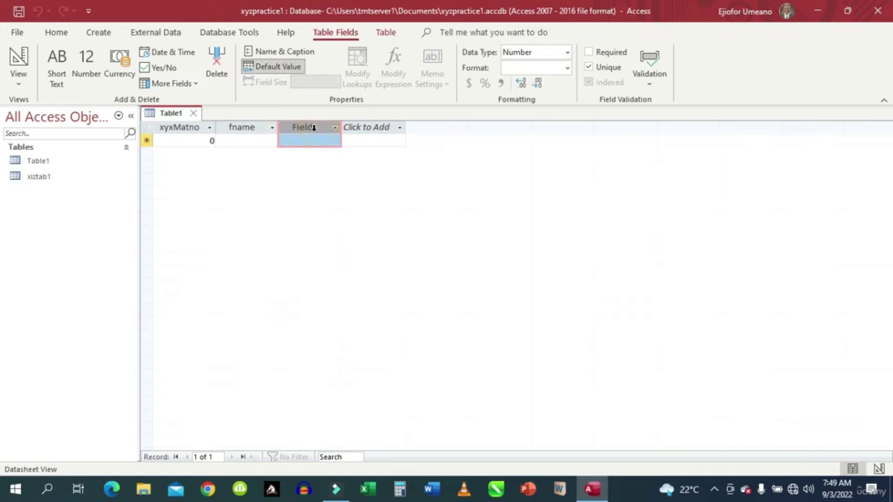
double_click(314, 128)
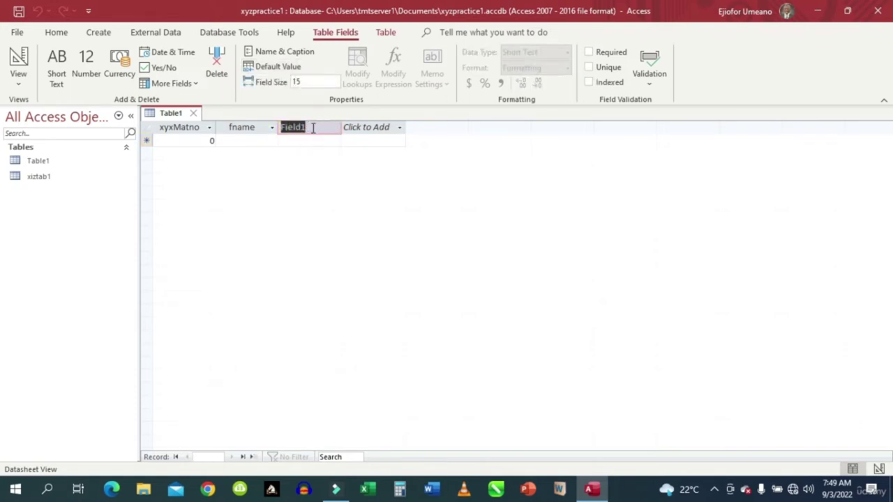
type("sme")
key("BackSpace")
key("BackSpace")
type("name")
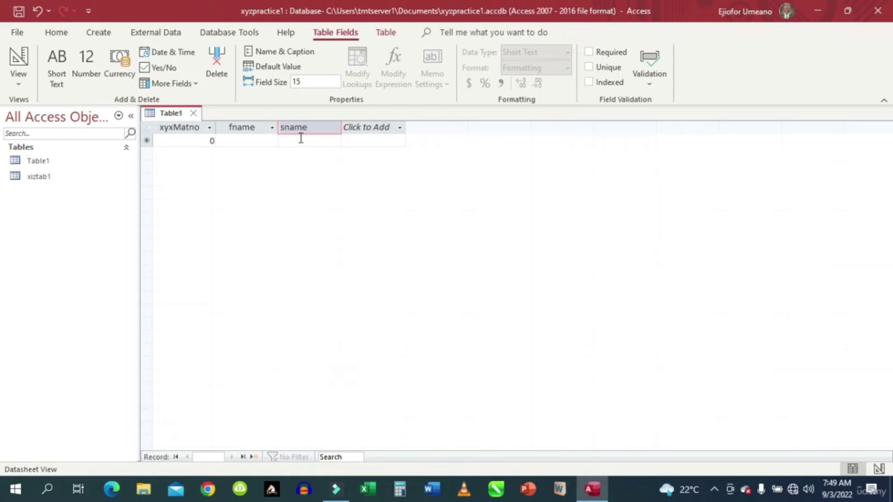
key("Return")
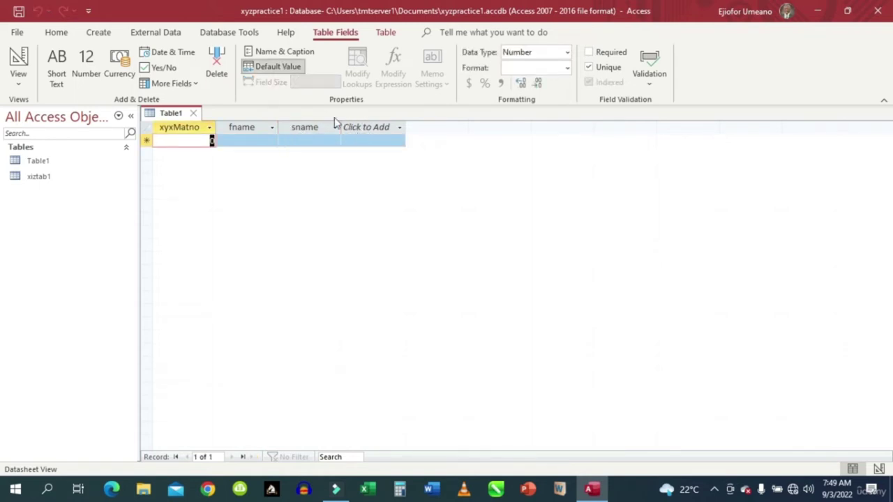
Reopen xiztab1 from the Navigation Pane and return to the Table1 tab.
left_click(46, 164)
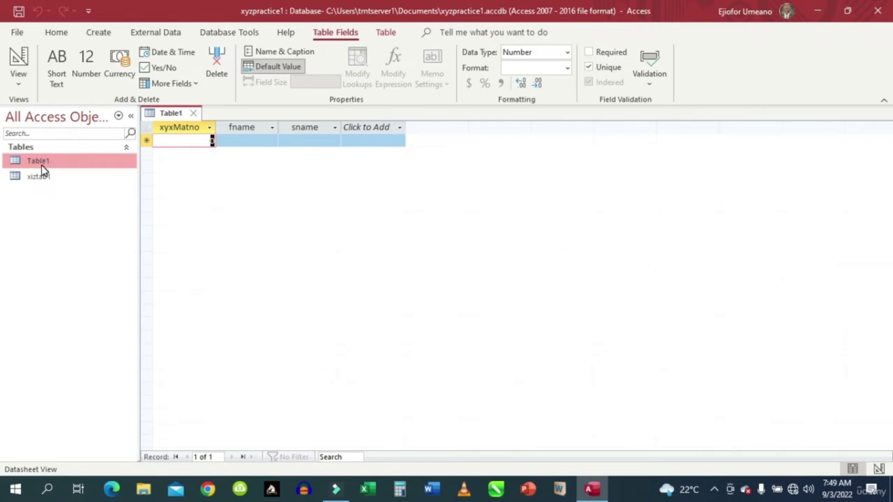
left_click(32, 160)
left_click(239, 139)
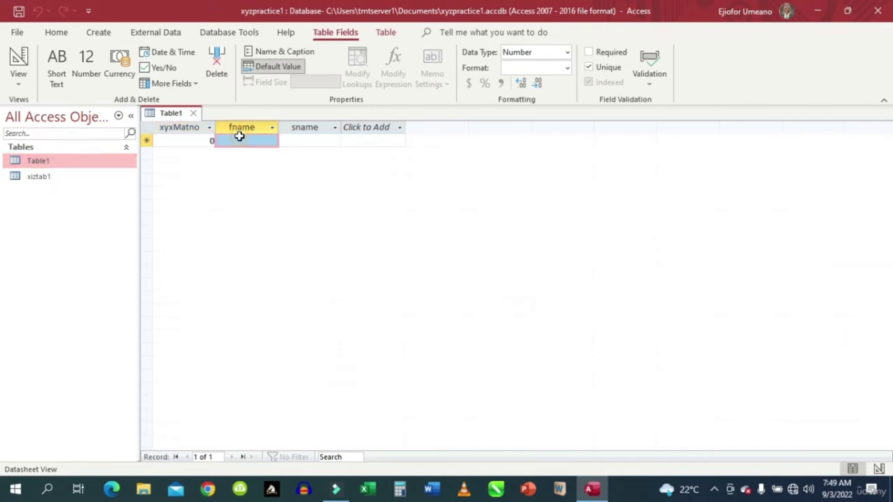
double_click(42, 179)
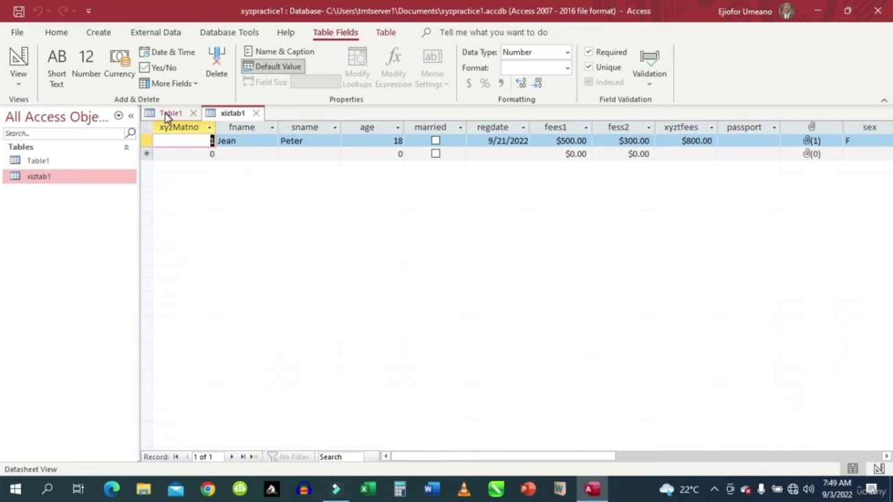
left_click(169, 113)
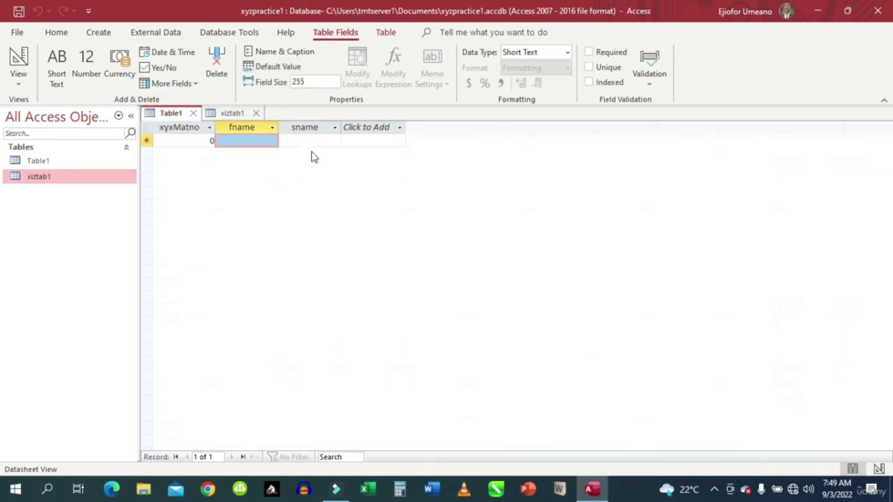
left_click(354, 128)
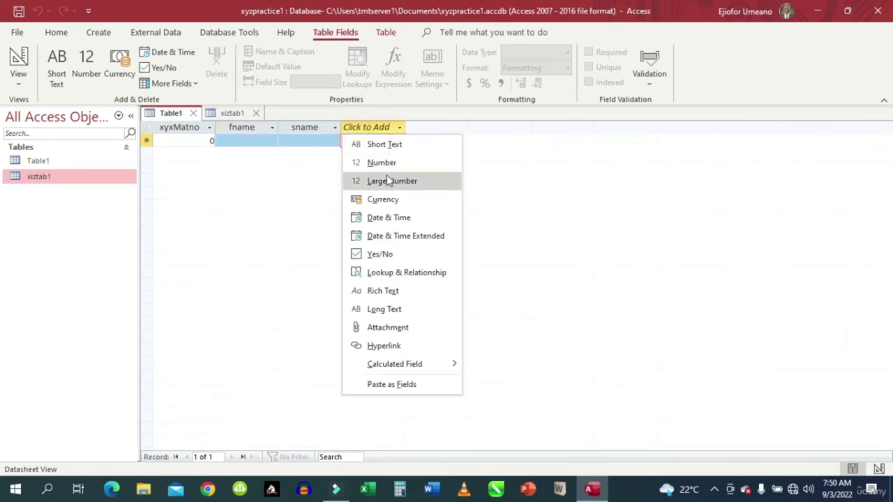
Add a Number column named Age, checking xiztab1 for reference before returning to Table1.
left_click(389, 164)
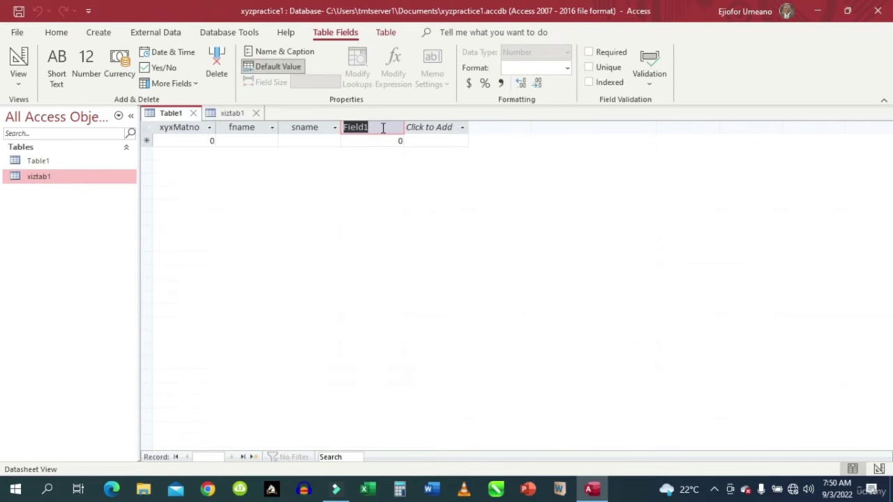
type("Age")
left_click(432, 129)
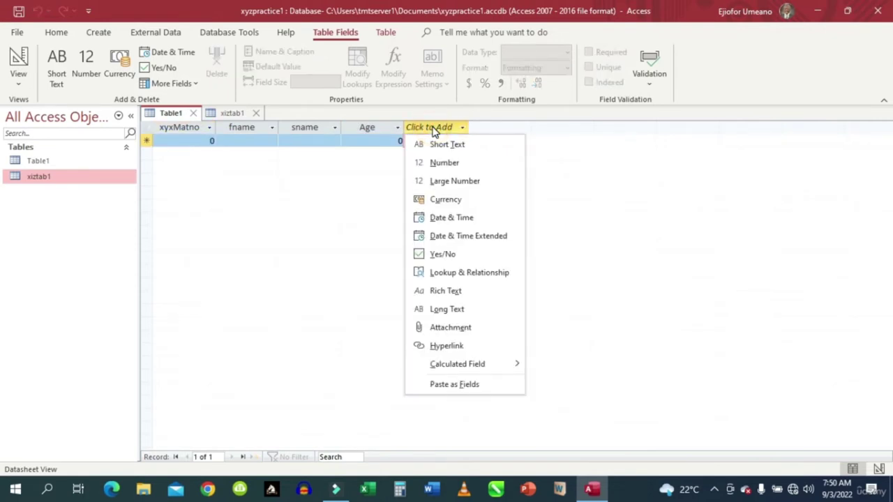
left_click(226, 114)
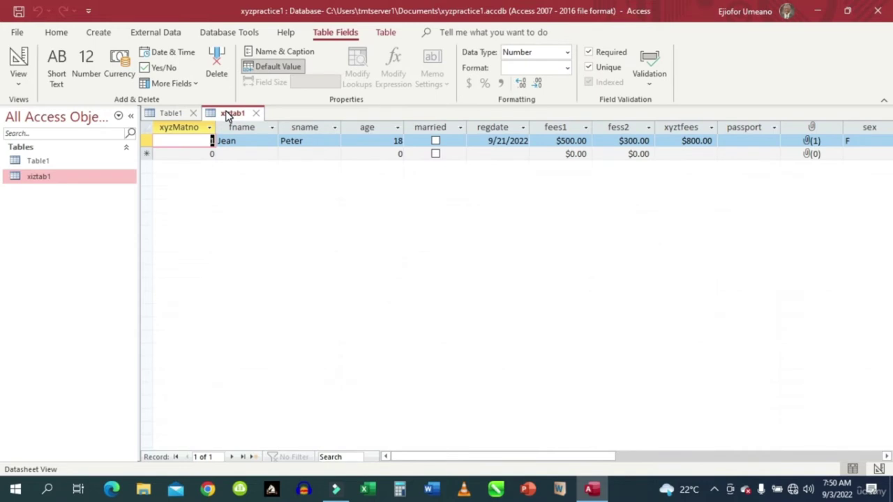
left_click(179, 114)
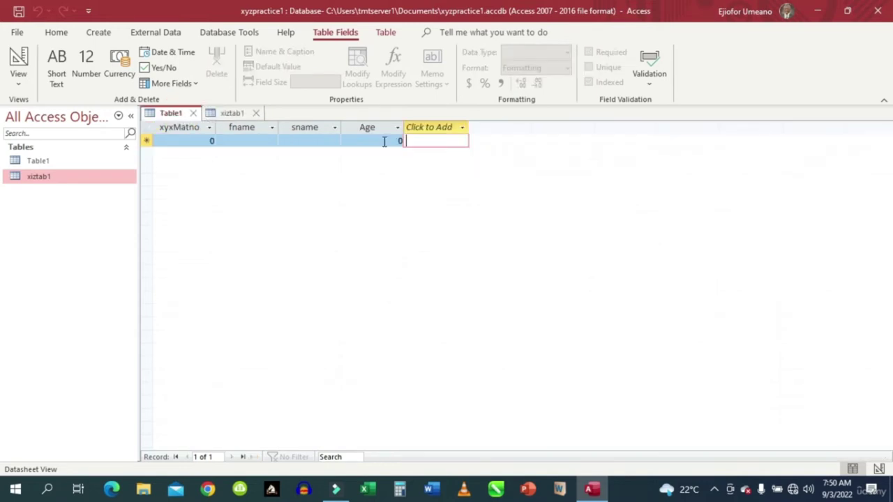
left_click(461, 129)
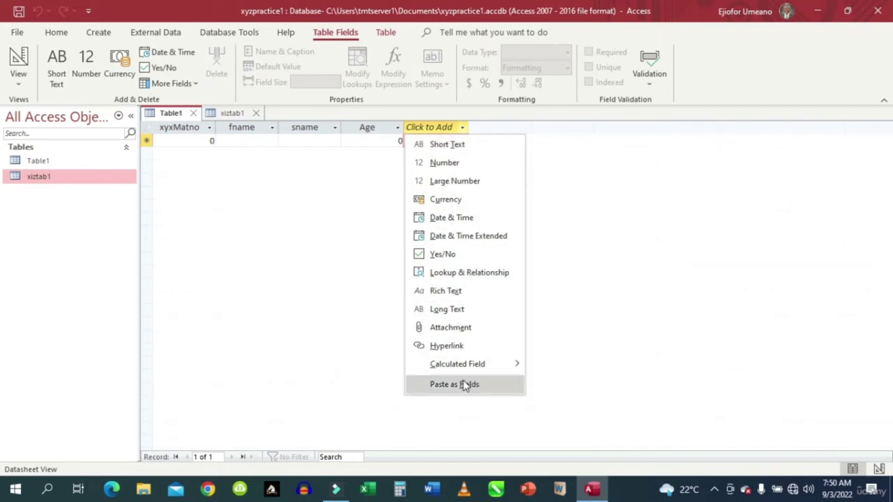
Add a Yes/No field named Married after the Age column.
left_click(436, 255)
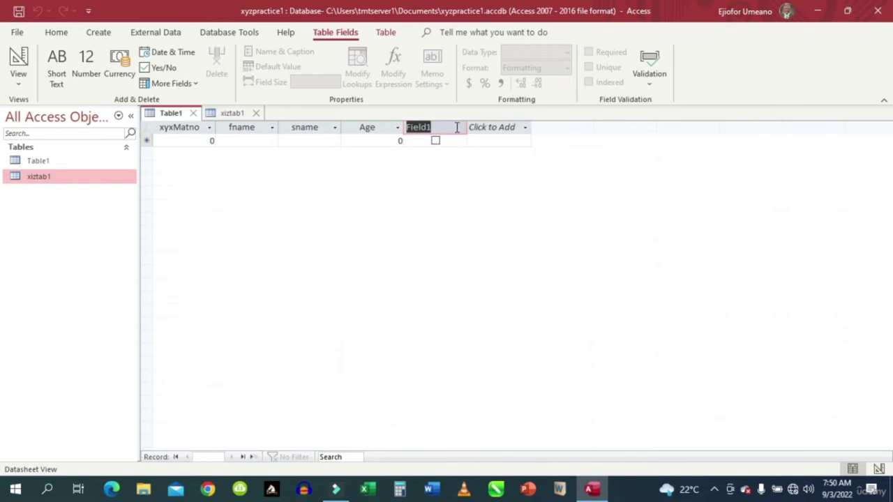
type("Married")
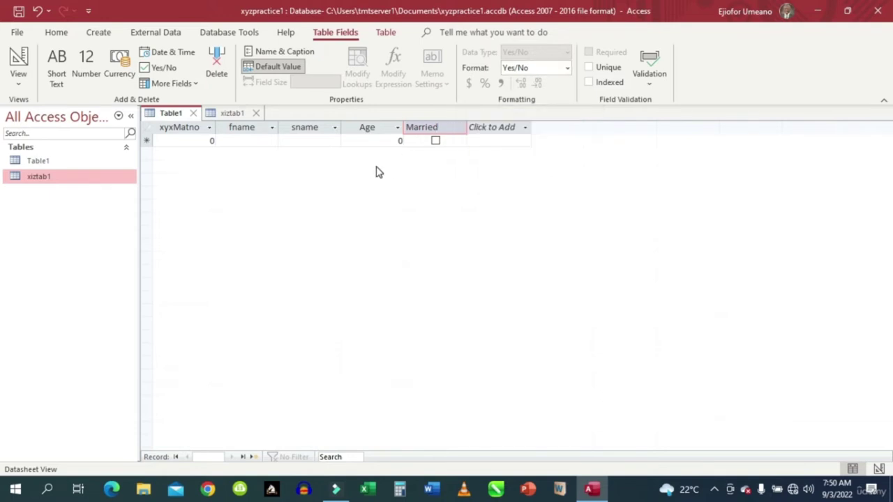
left_click(363, 128)
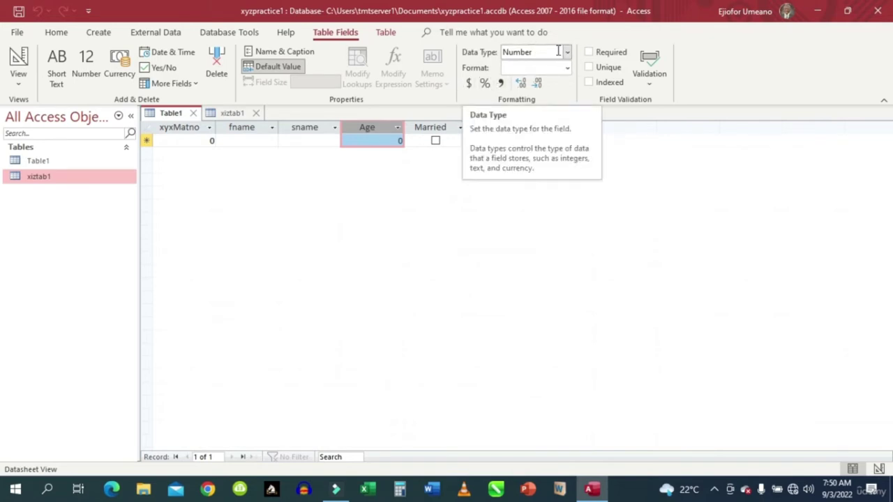
left_click(568, 70)
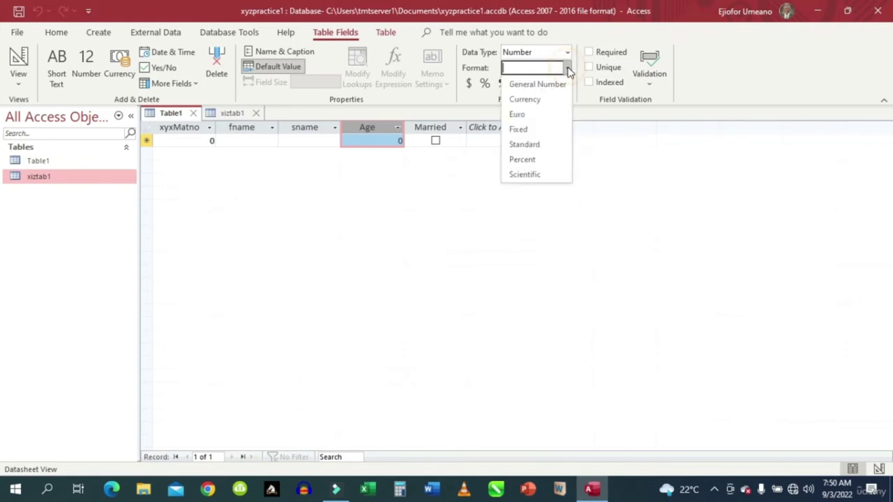
left_click(569, 70)
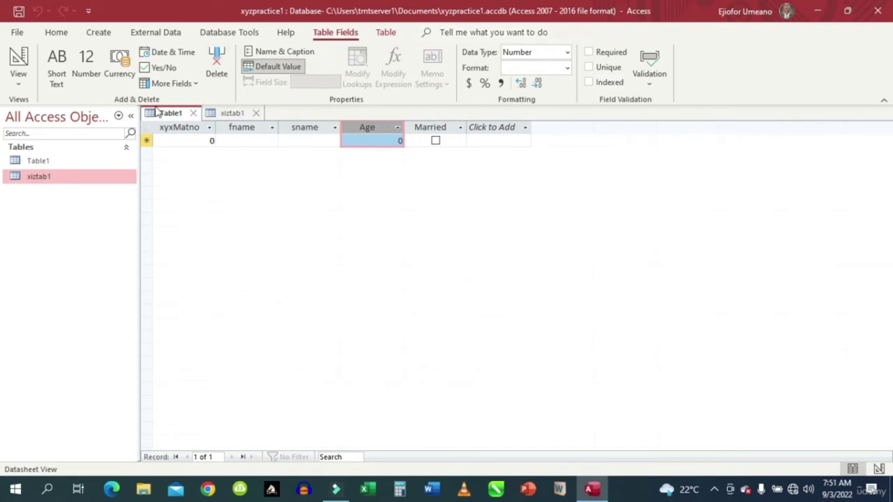
left_click(302, 130)
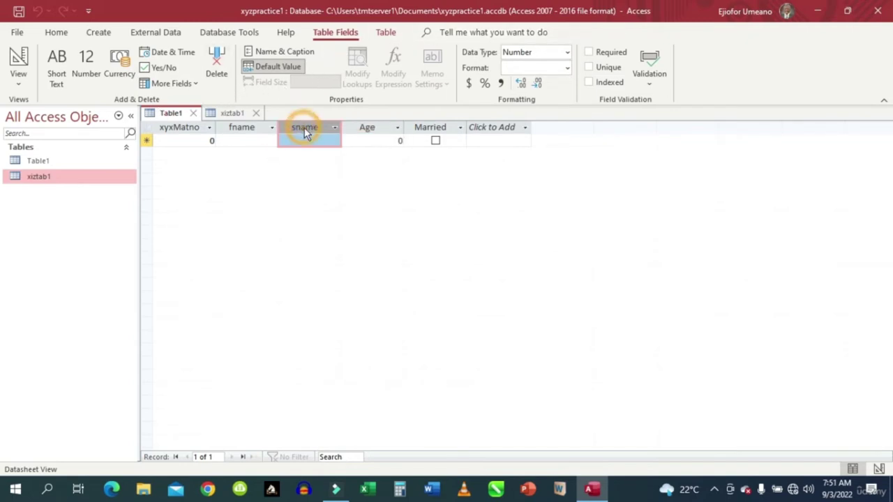
left_click(368, 128)
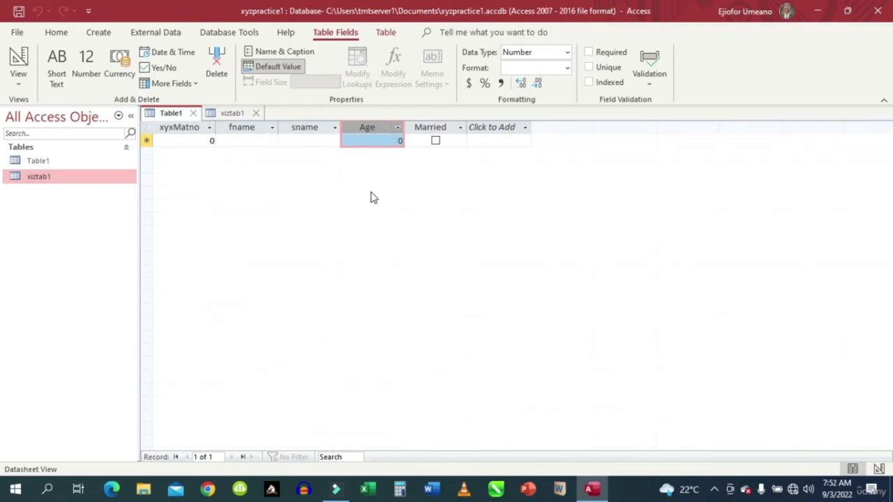
Save Table1 under the name xyztabl2 and return to Datasheet View.
left_click(18, 61)
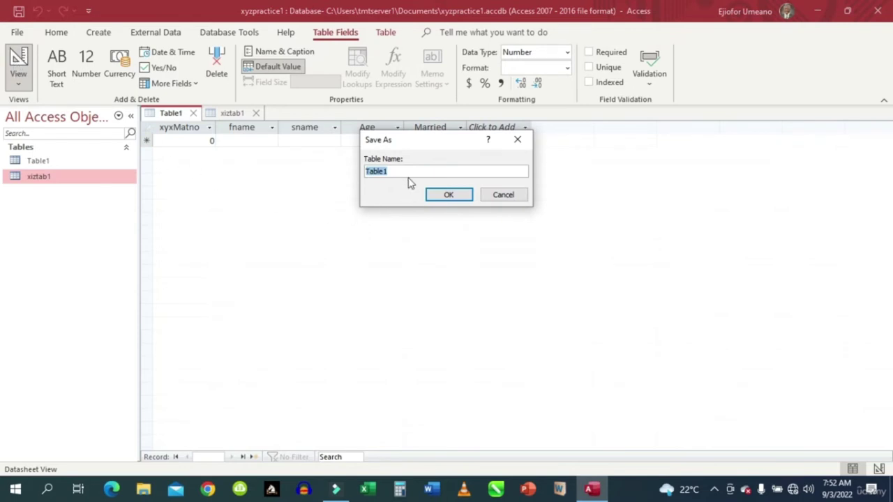
left_click_drag(405, 171, 361, 188)
type("x")
type("bl2")
left_click(454, 195)
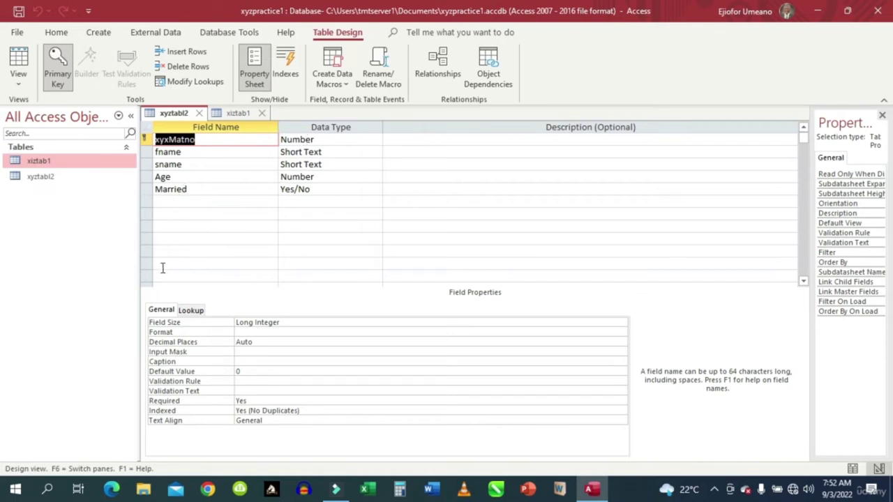
left_click(18, 59)
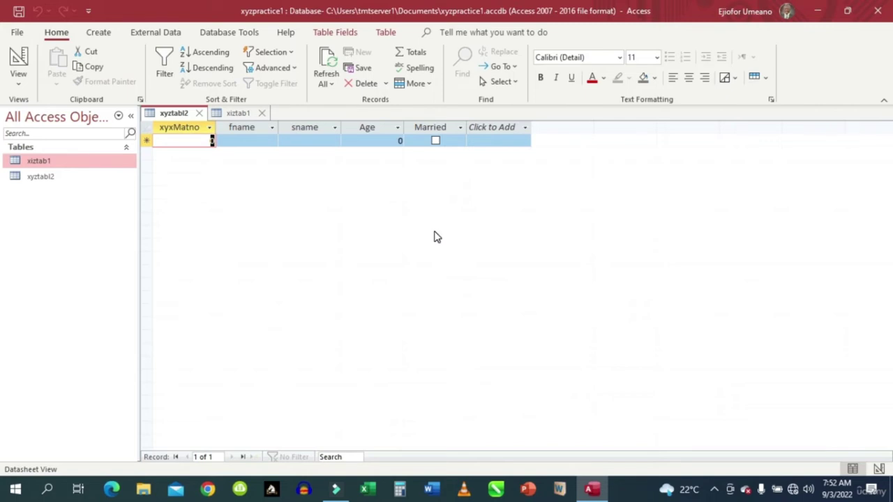
Toggle xyztabl2 into Design View and back to Datasheet View.
left_click(19, 61)
left_click(20, 63)
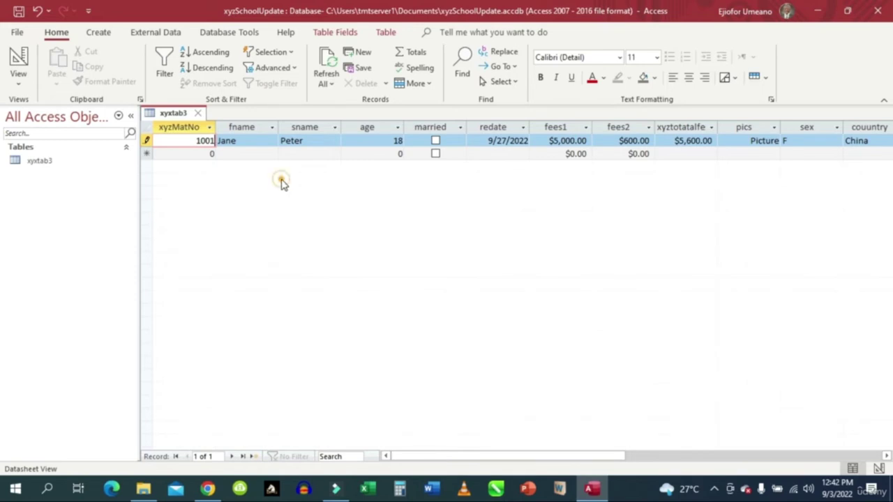
Start the Form Wizard from the Create tab for table xyxtab3.
left_click(97, 34)
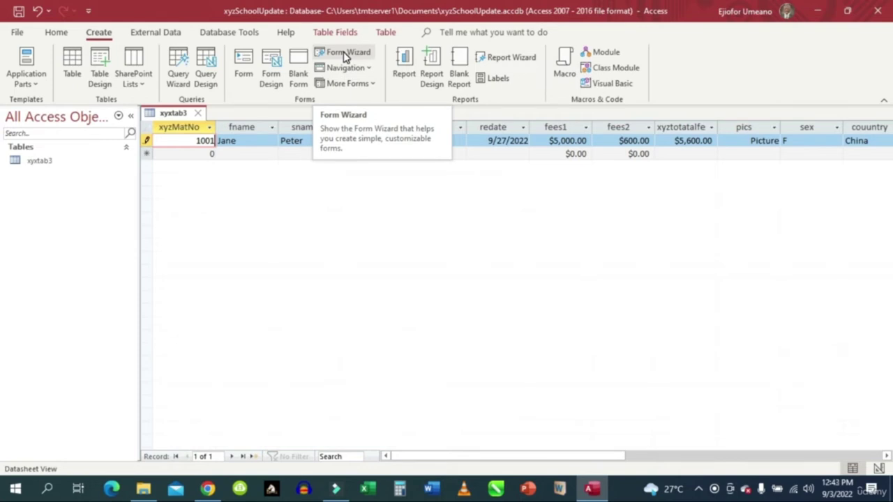
left_click(345, 53)
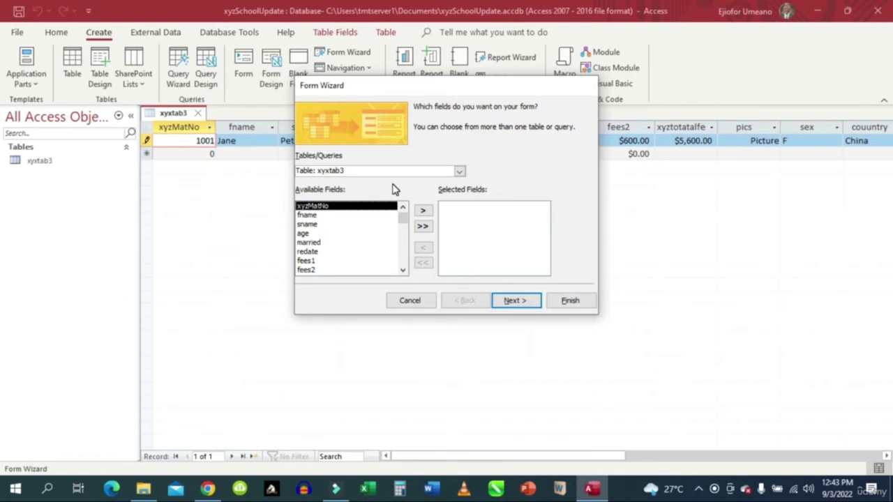
Confirm xyxtab3 as the table the new form draws from.
left_click(459, 172)
left_click(460, 173)
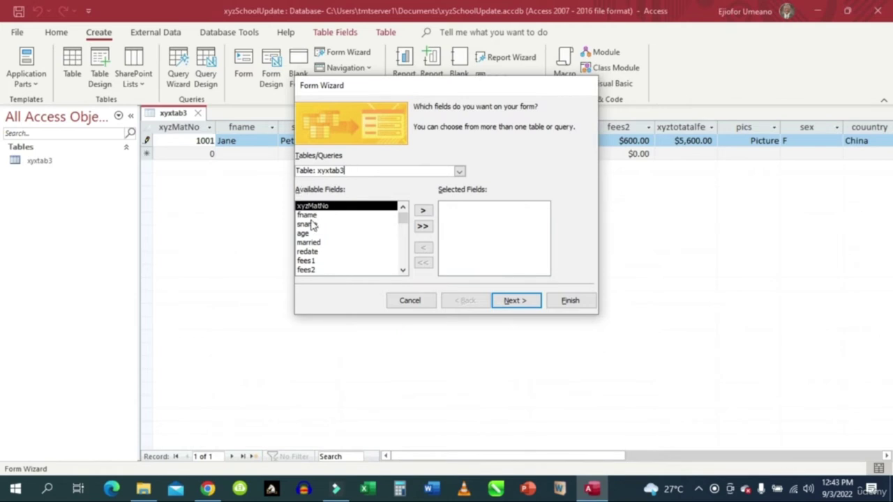
left_click_drag(402, 224, 393, 275)
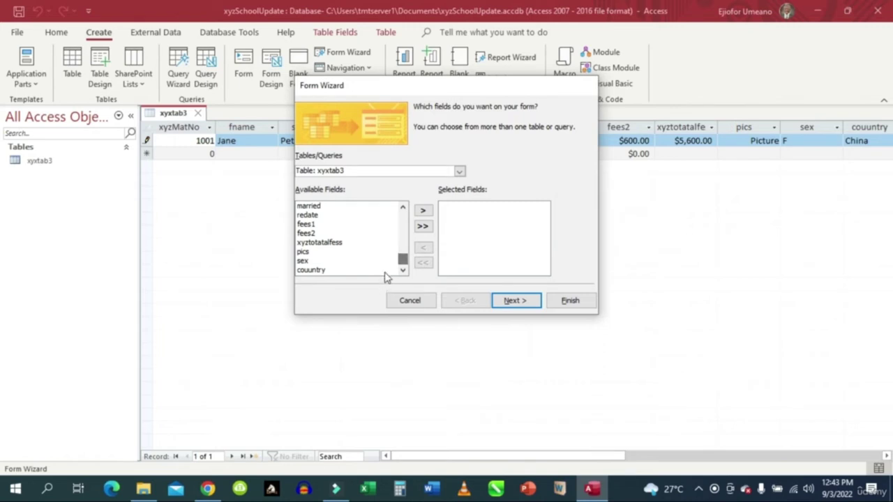
left_click(402, 261)
left_click_drag(403, 261, 404, 213)
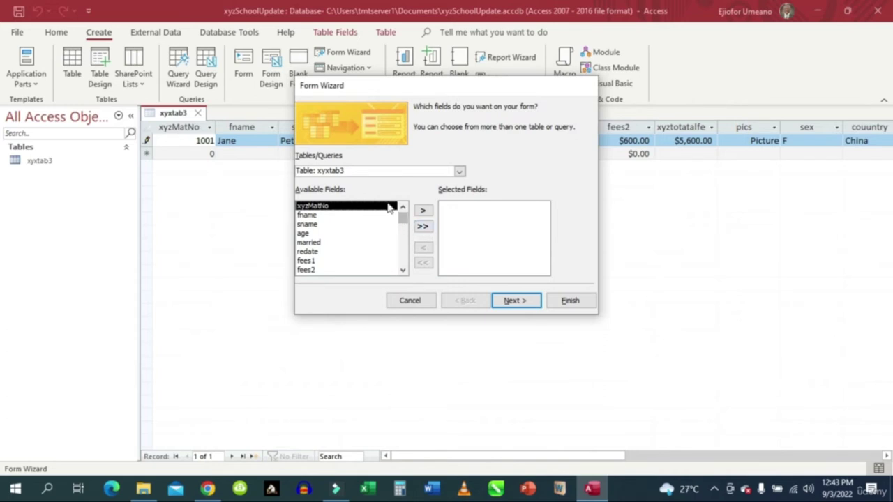
Move every xyxtab3 field into Selected Fields and continue to the layout step.
left_click(424, 211)
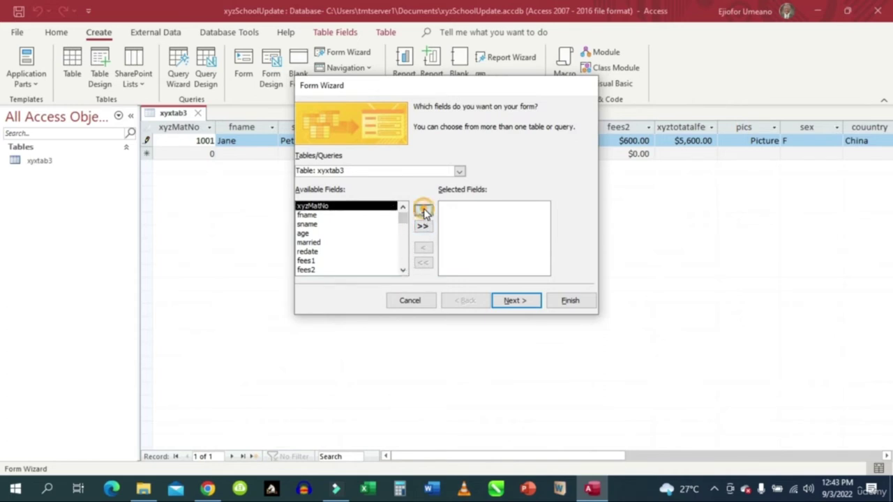
left_click(425, 212)
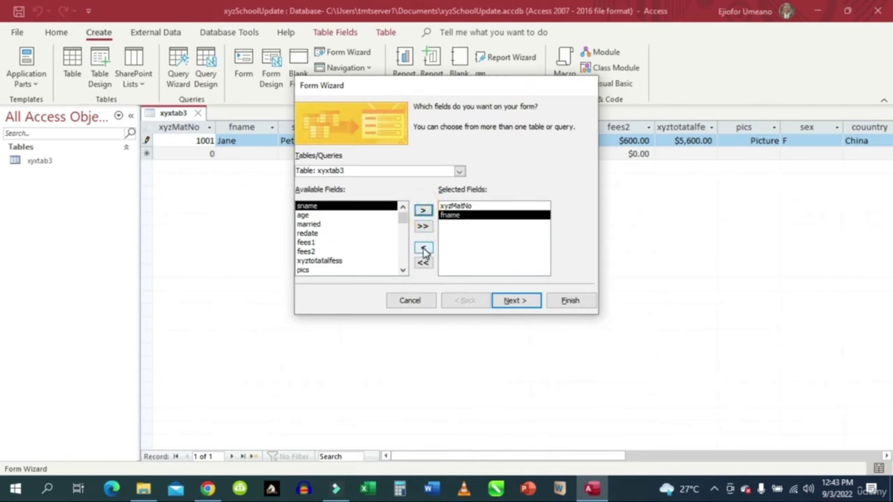
left_click(424, 246)
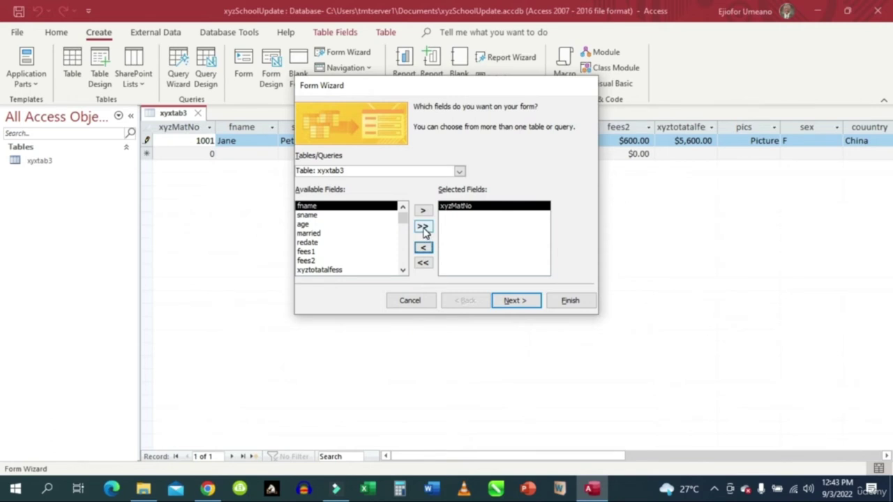
left_click(423, 226)
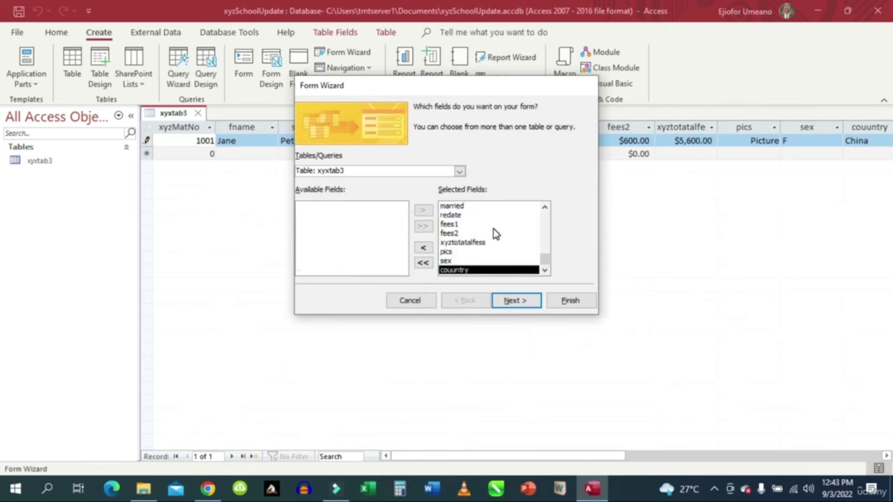
left_click(421, 250)
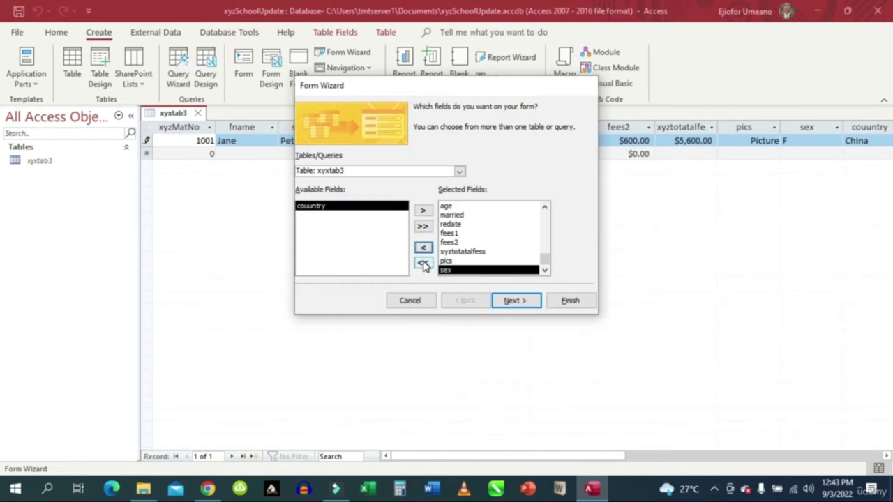
left_click(423, 263)
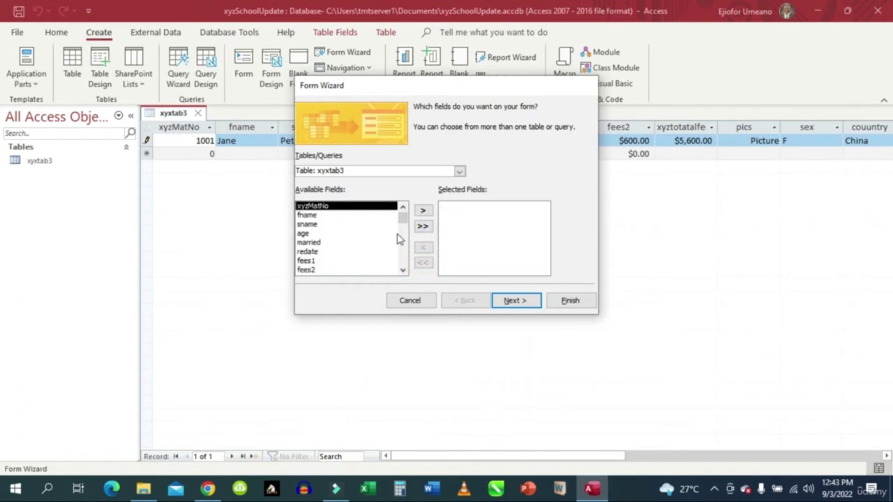
left_click(424, 228)
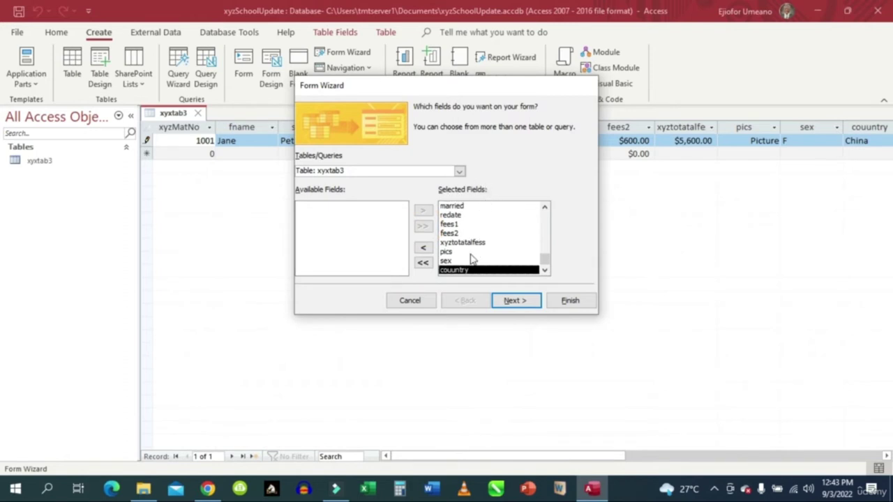
left_click(515, 301)
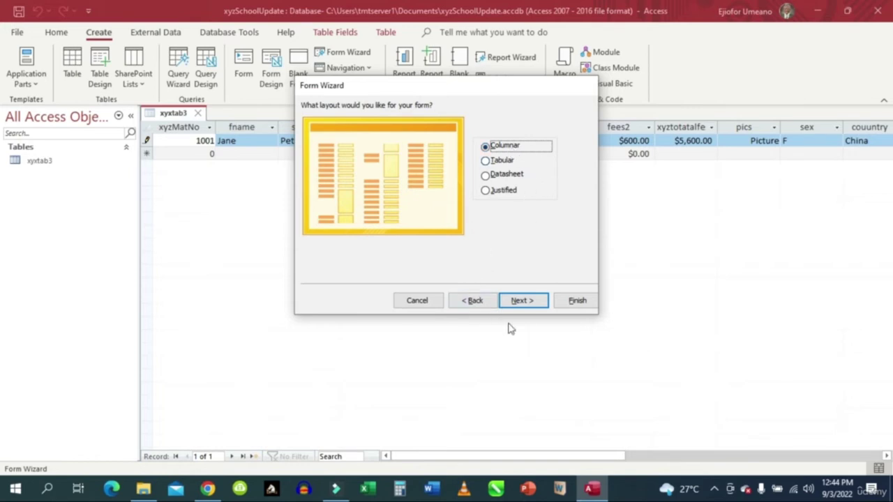
Keep the Columnar layout, title the form xyxfor3, and finish the wizard.
left_click(522, 306)
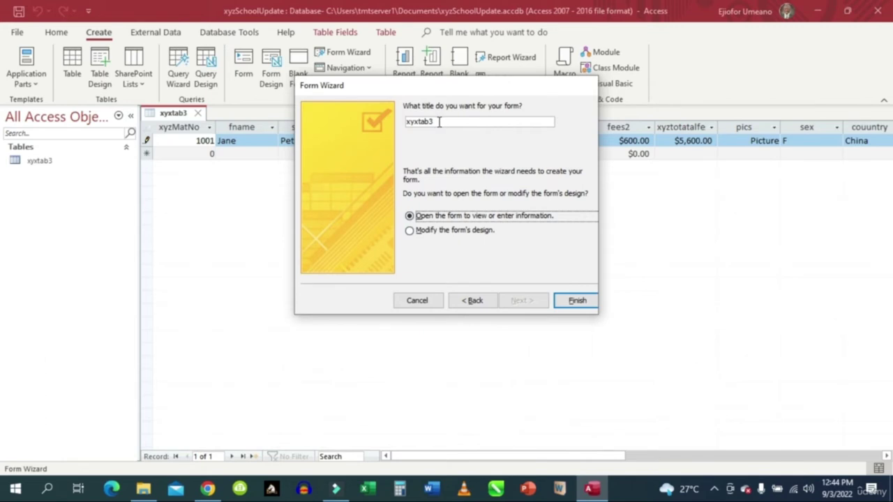
left_click(429, 125)
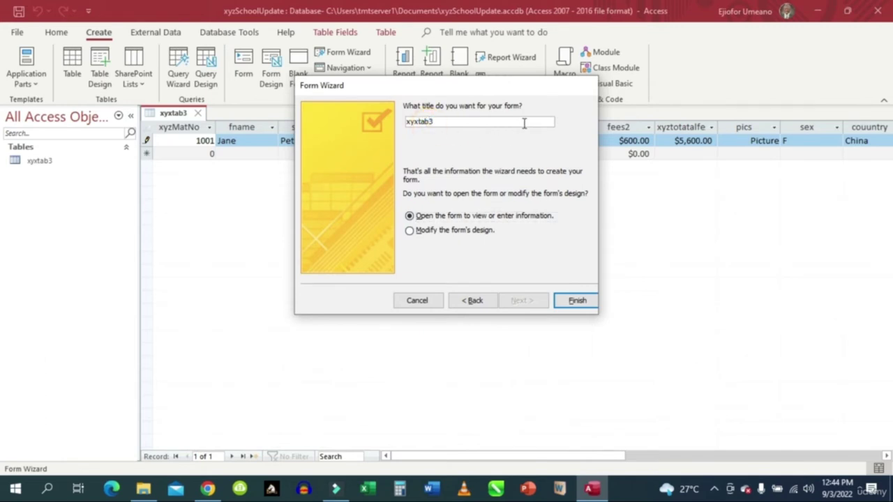
key("BackSpace")
key("BackSpace")
key("BackSpace")
type("for")
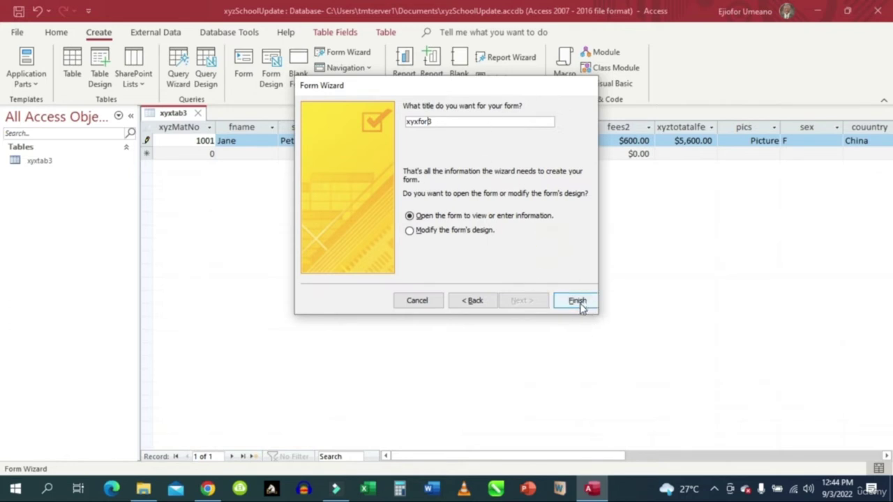
left_click(578, 301)
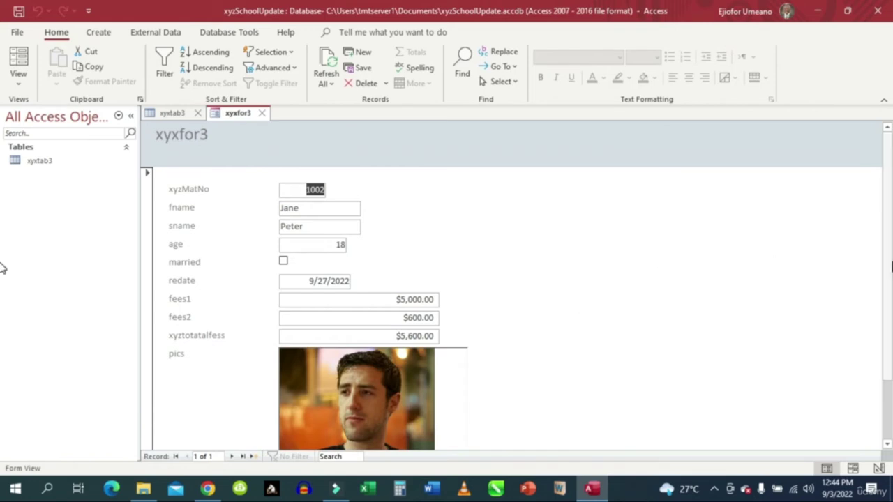
Review the first record in xyxfor3, editing its xyzMatNo value.
scroll(889, 221, "down", 1)
scroll(889, 220, "up", 1)
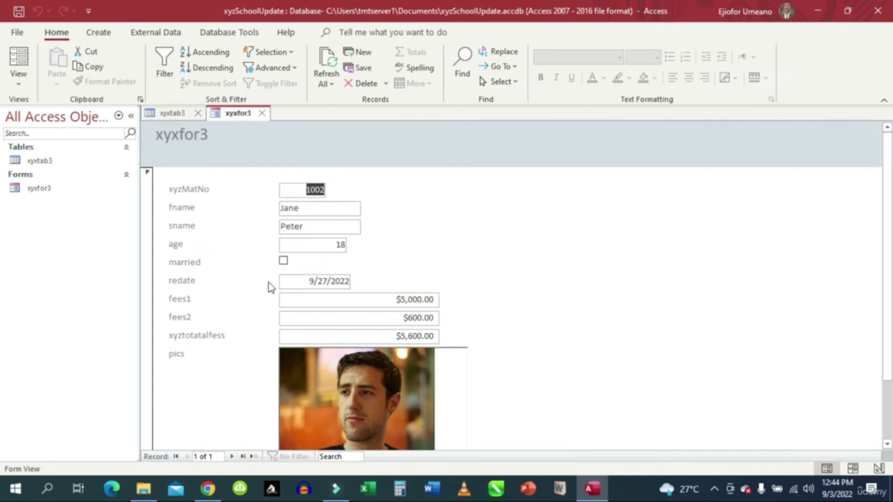
left_click(176, 458)
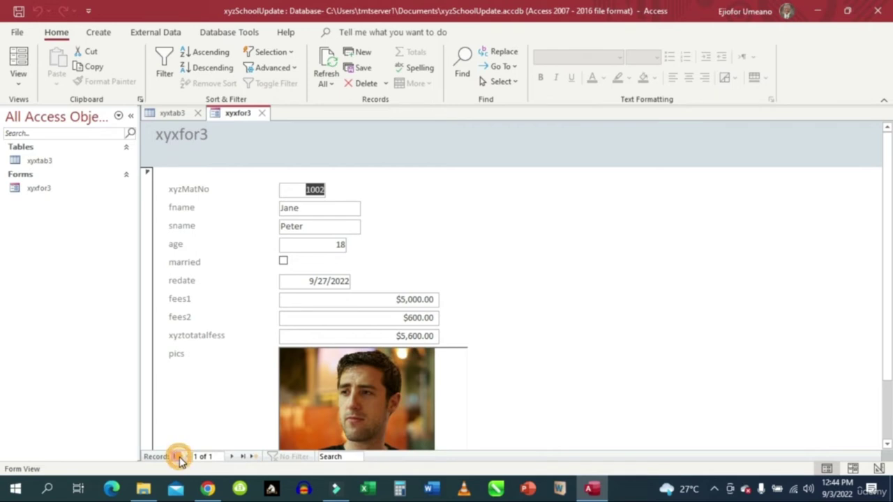
left_click(323, 186)
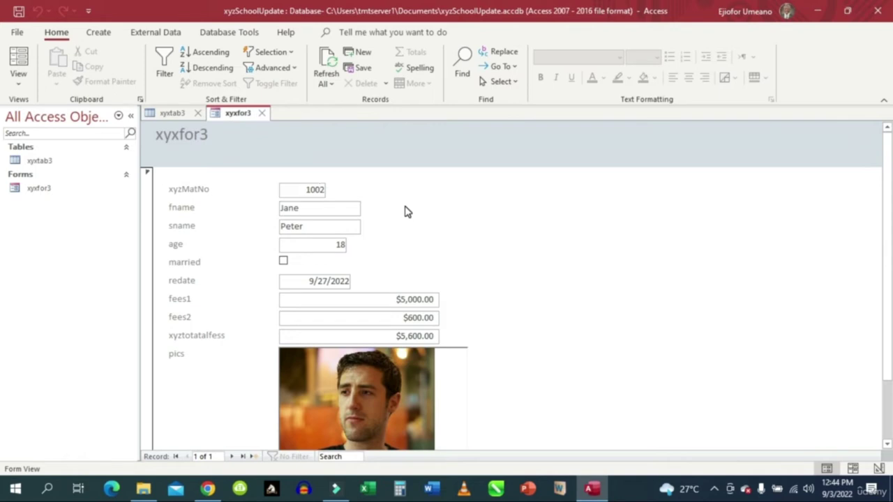
key("BackSpace")
scroll(602, 314, "down", 1)
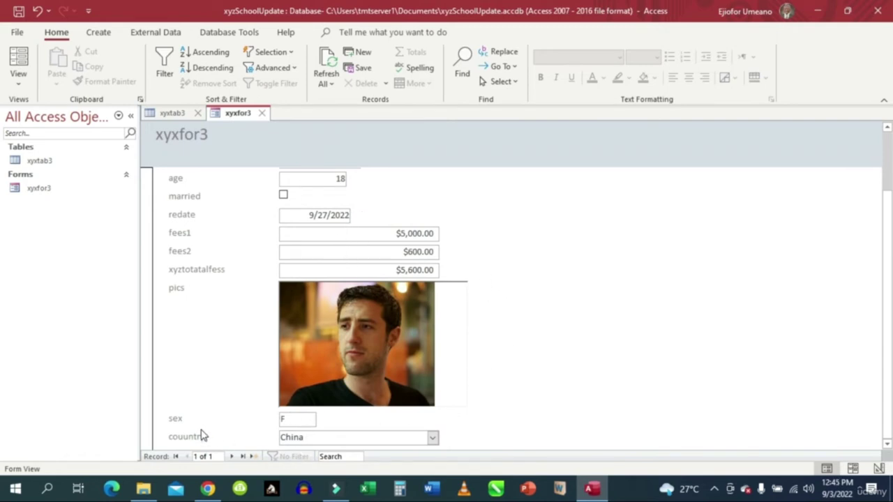
scroll(606, 338, "up", 2)
scroll(605, 338, "down", 2)
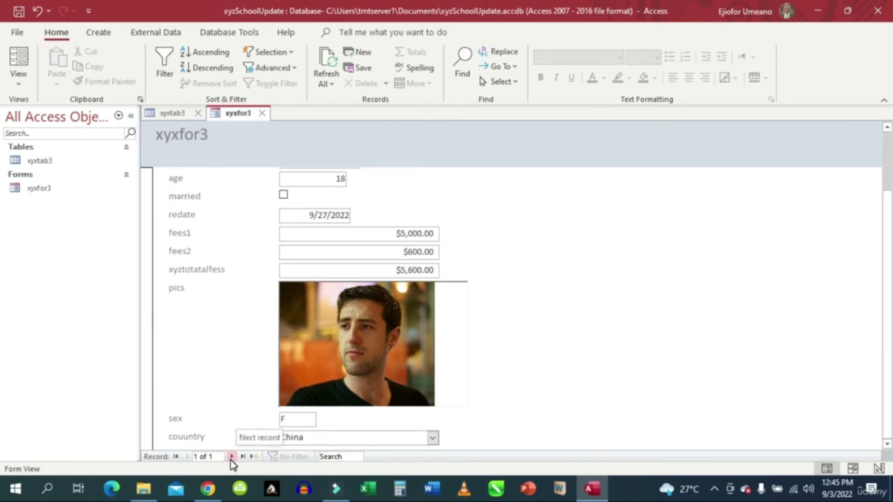
Start a new blank record and select the default 0 in xyzMatNo.
left_click(231, 458)
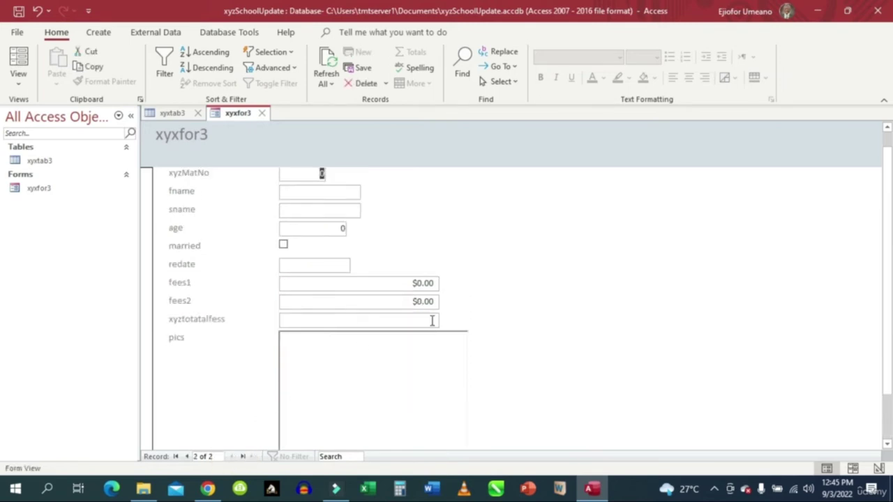
left_click(314, 169)
double_click(314, 170)
Enter xyzMatNo 1002, the student's first and last name, and age 24.
type("1002")
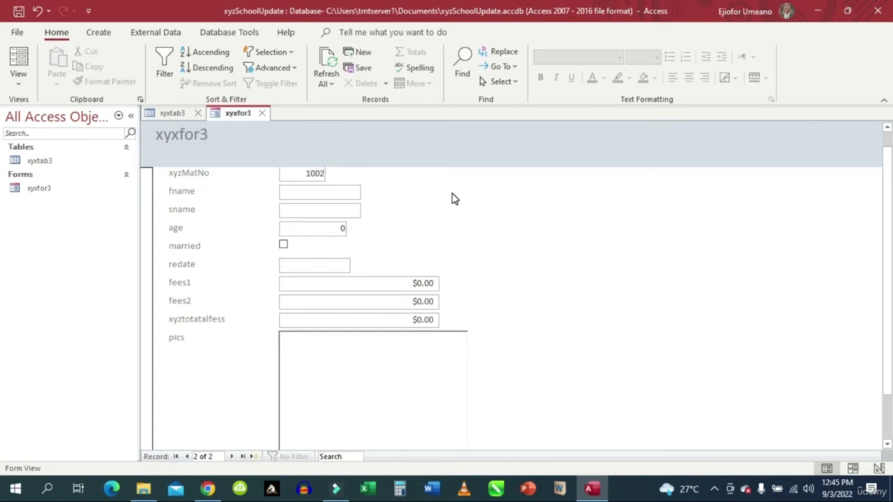
left_click(343, 191)
left_click(321, 213)
key("Tab")
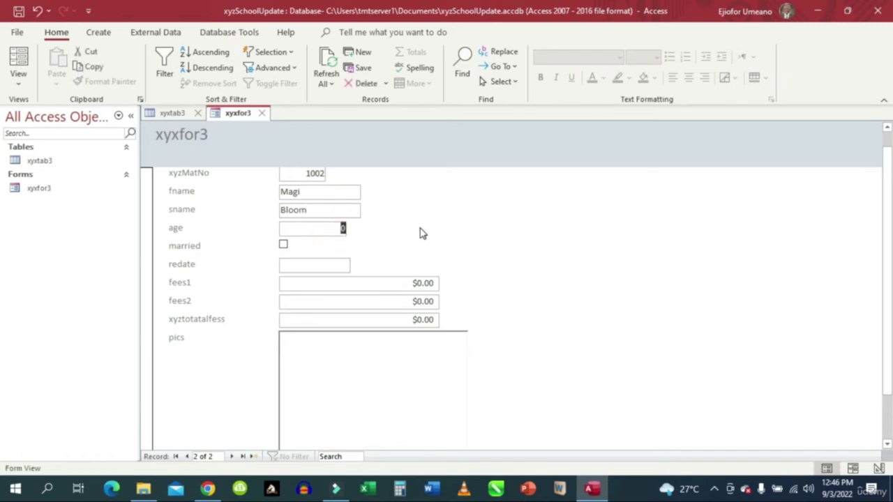
type("24")
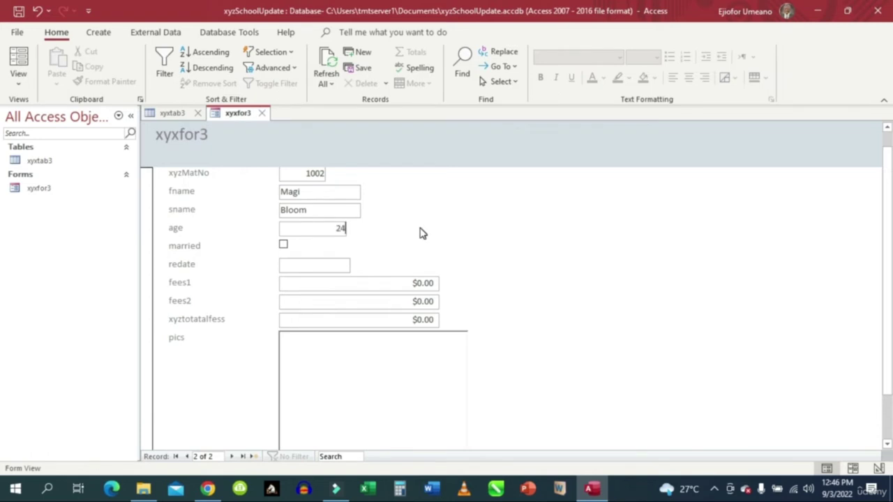
Mark the record as married and pick 12 July 2022 as its redate.
left_click(284, 246)
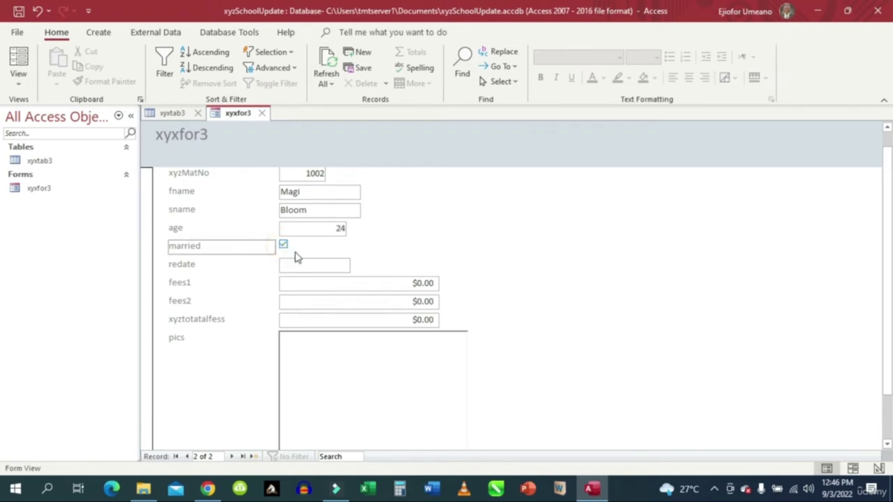
left_click(334, 265)
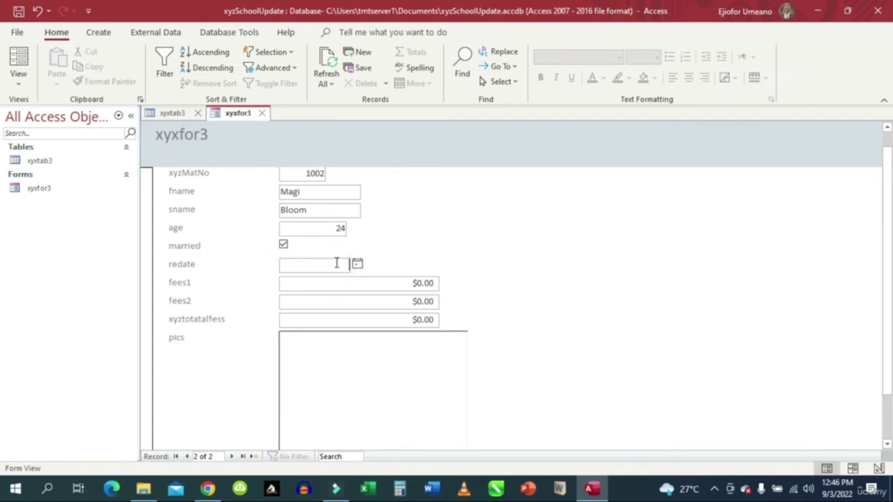
left_click(358, 266)
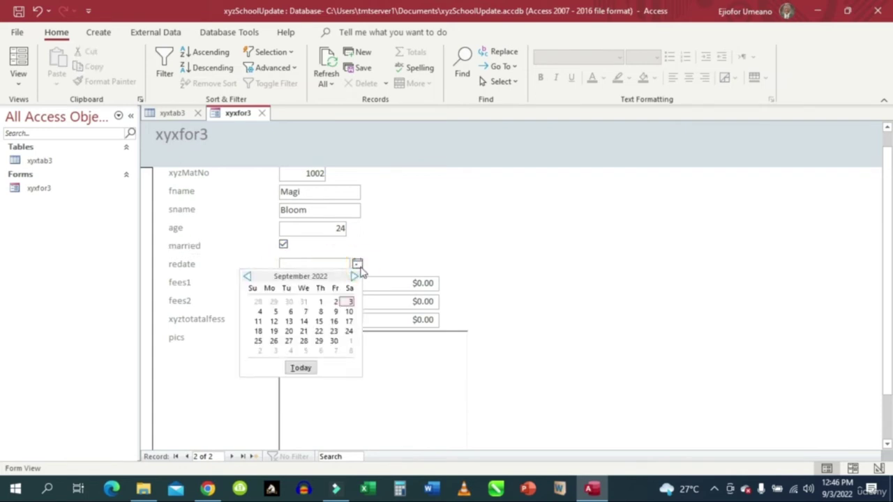
left_click(248, 277)
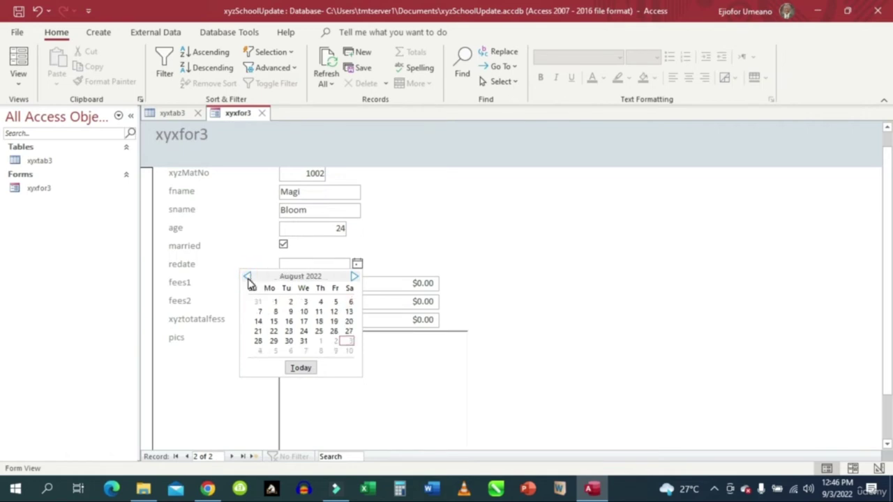
left_click(248, 278)
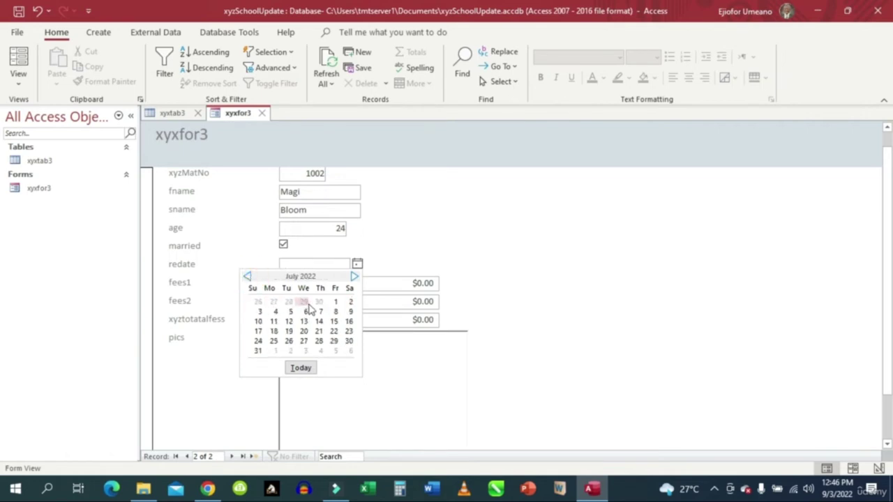
left_click(290, 322)
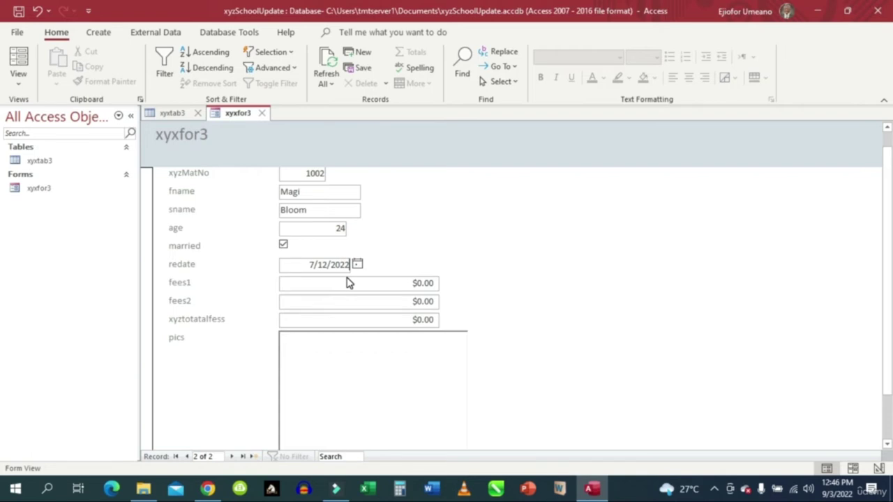
left_click(413, 283)
Enter fees1 $400 and fees2 $600 so the total recalculates to $1,000.00.
double_click(414, 283)
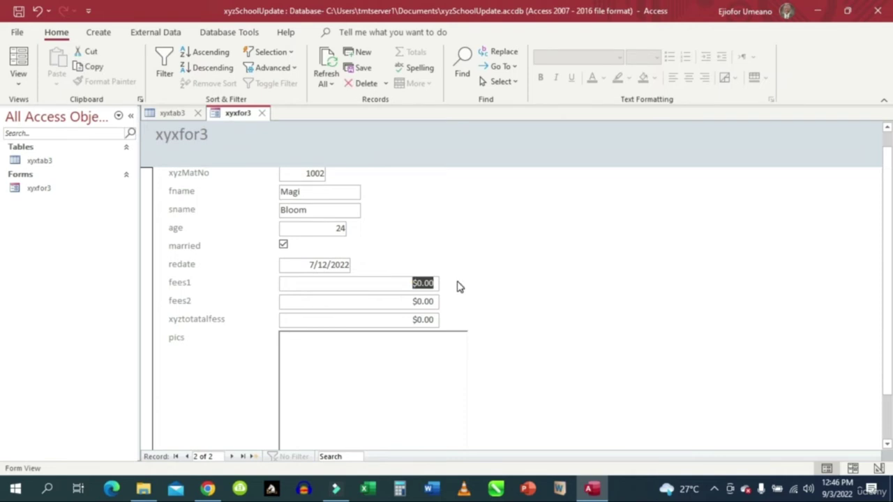
type("400")
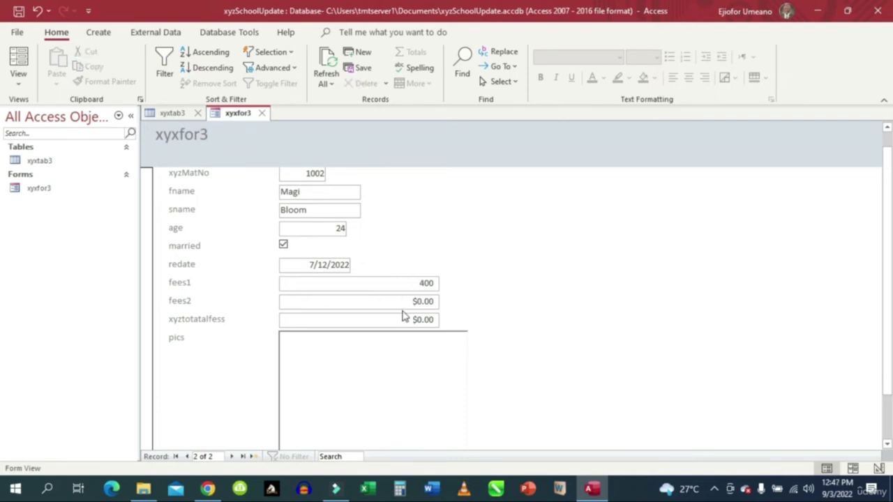
key("Tab")
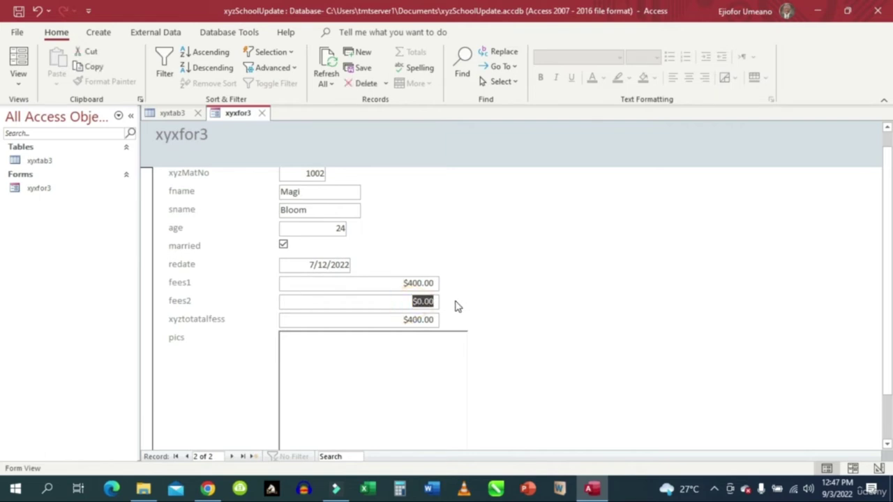
type("6")
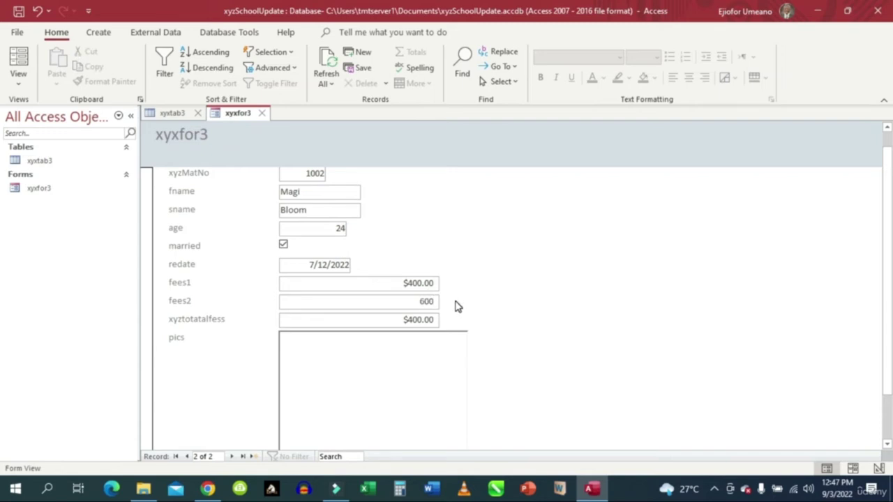
left_click(401, 319)
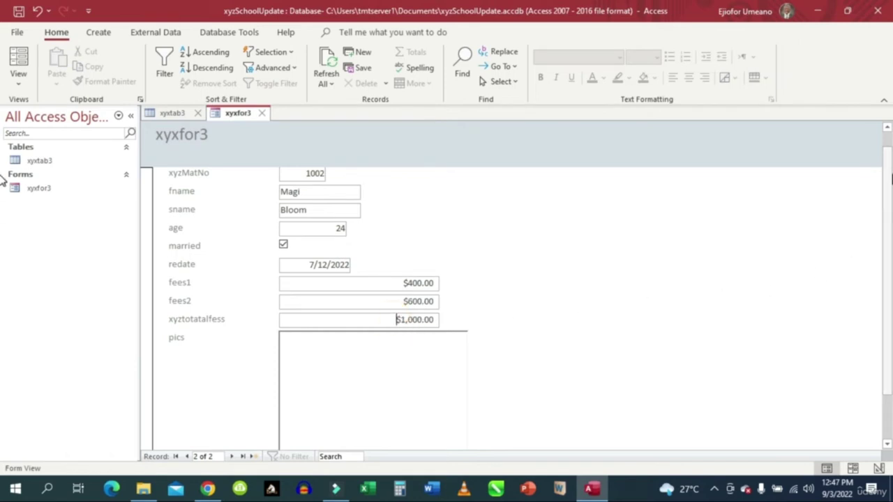
scroll(885, 186, "down", 2)
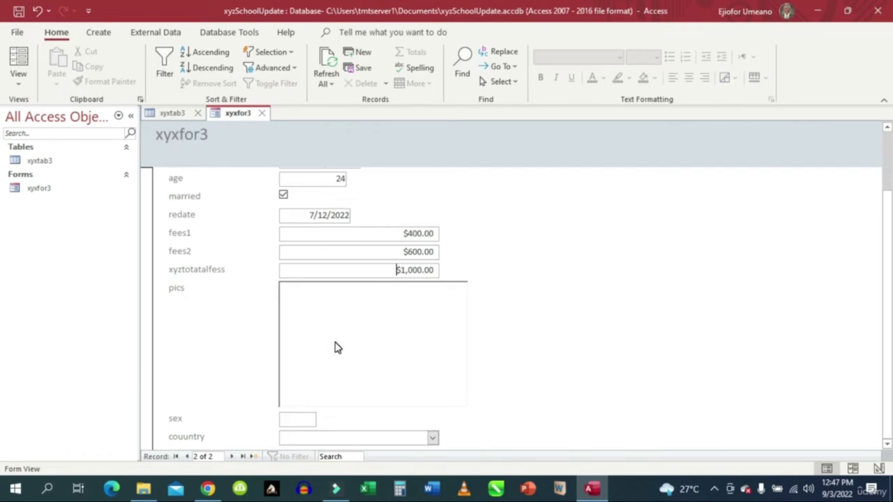
Open the Pictures\images folder in File Explorer and maximize the window.
left_click(144, 491)
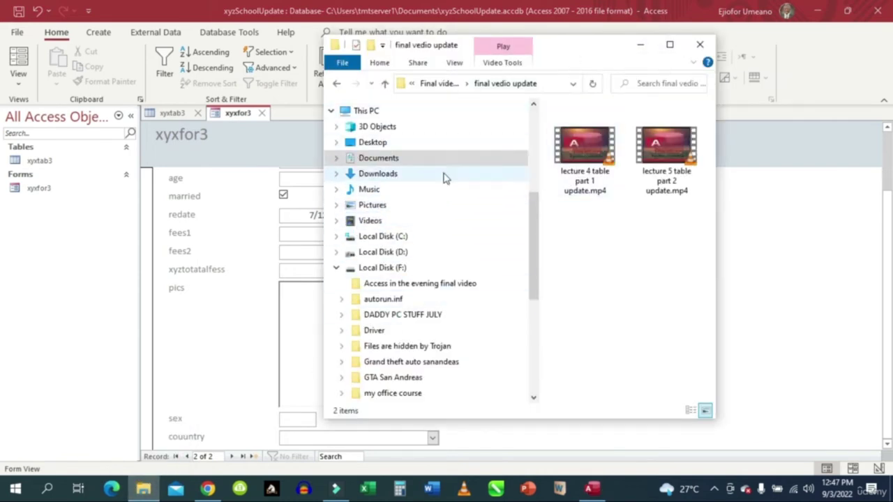
left_click_drag(535, 224, 530, 190)
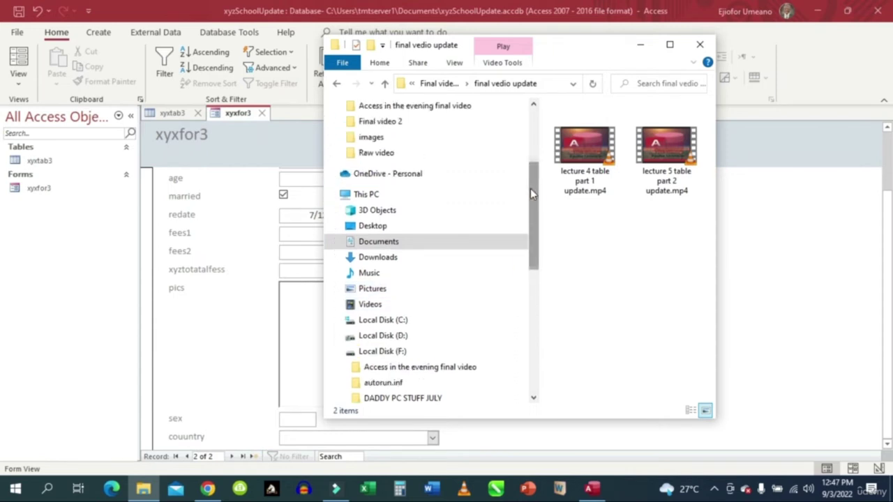
left_click(371, 137)
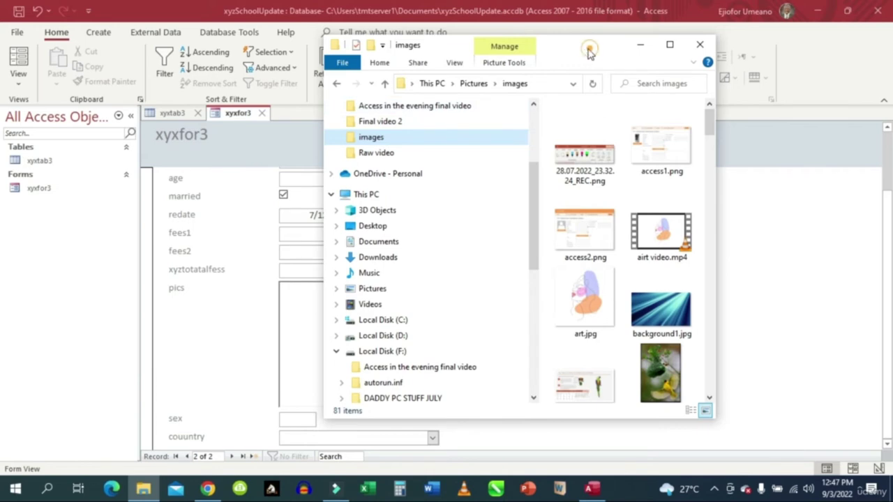
left_click_drag(590, 52, 412, 52)
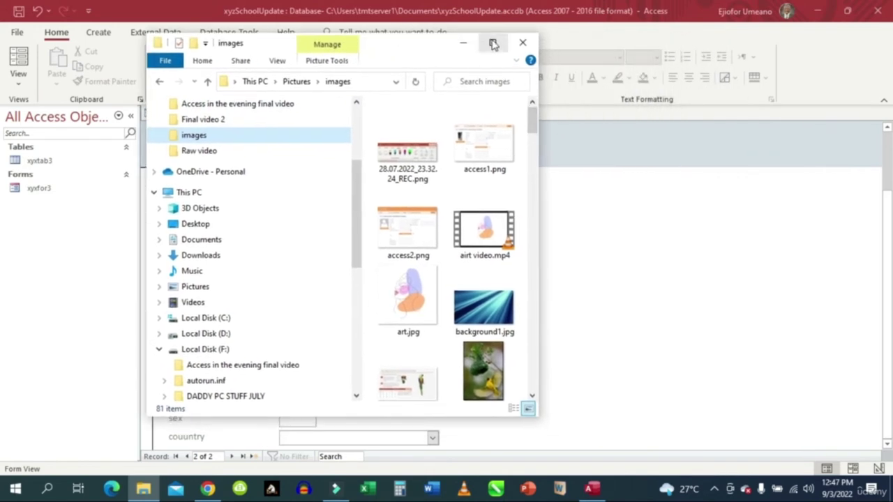
left_click(493, 43)
Scroll through the images folder and open the download (10).webp portrait.
left_click_drag(709, 138, 698, 192)
mouse_move(652, 214)
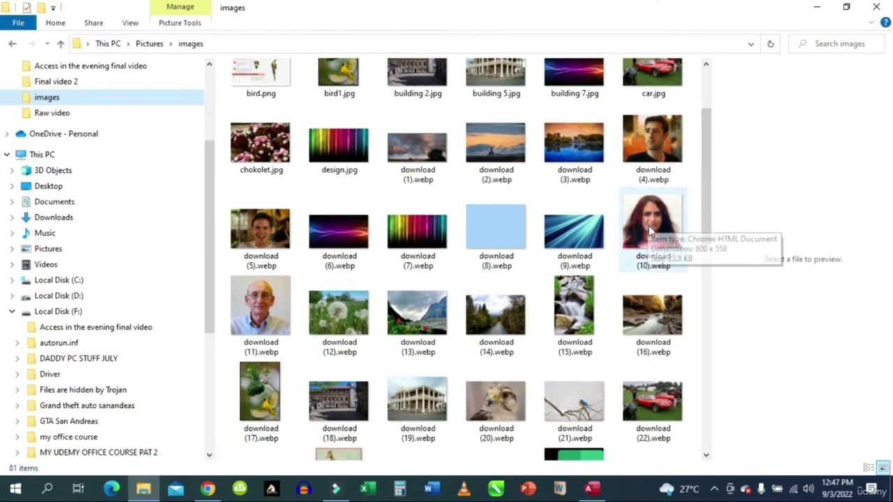
left_click(710, 190)
left_click_drag(710, 190, 702, 209)
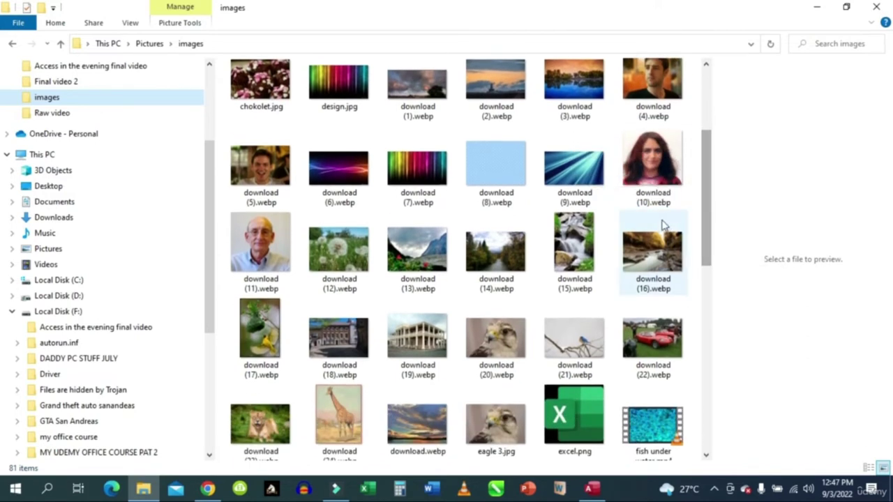
mouse_move(666, 209)
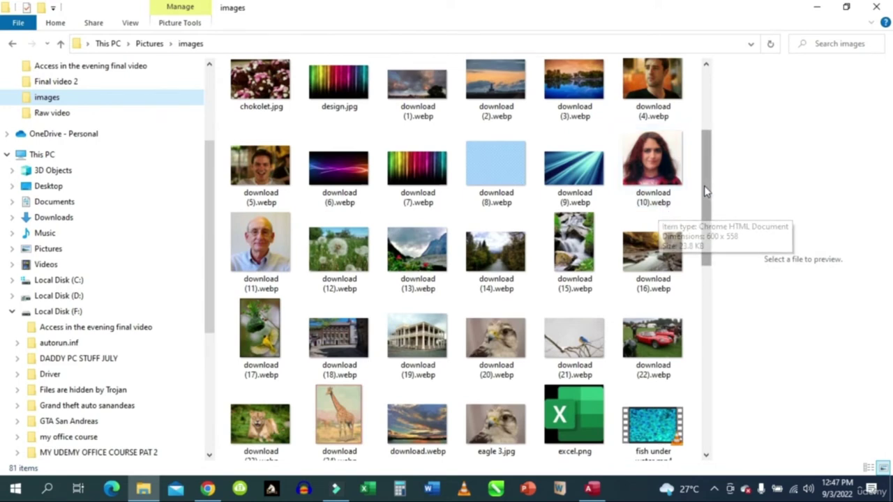
left_click_drag(705, 185, 700, 367)
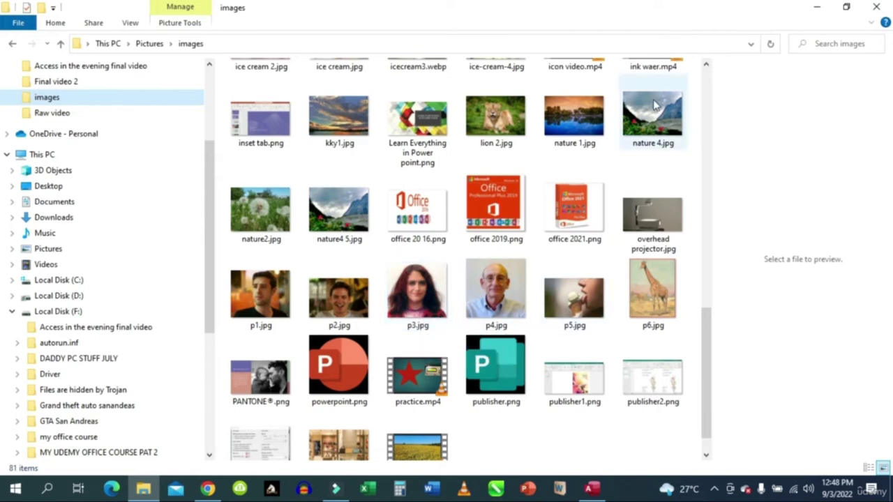
left_click_drag(709, 347, 687, 329)
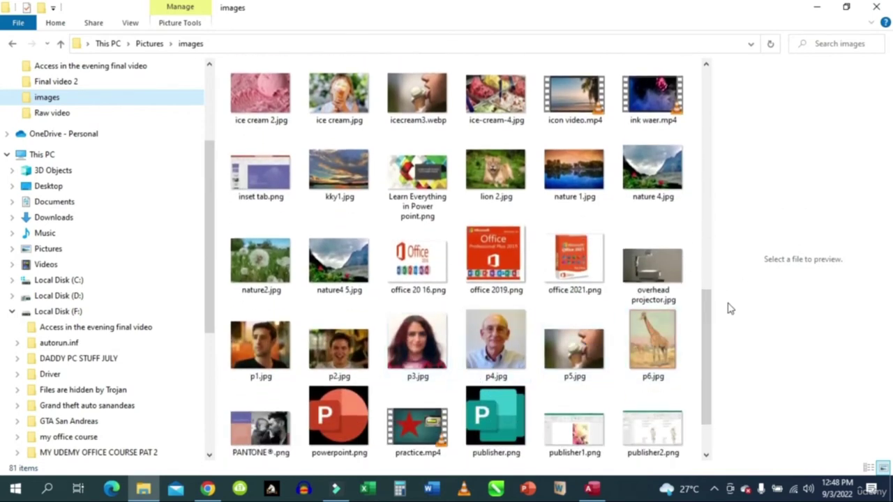
left_click(704, 310)
left_click_drag(704, 311, 704, 141)
left_click(656, 177)
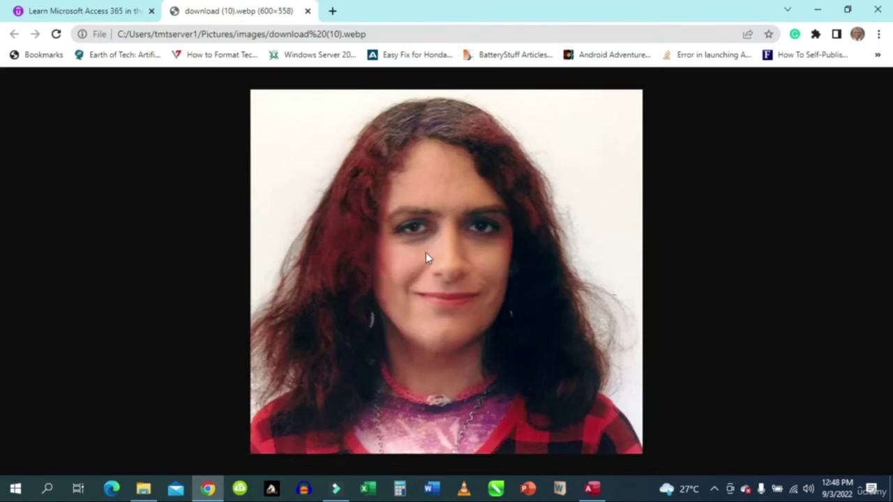
Copy the portrait image to the clipboard and minimize Chrome.
right_click(437, 227)
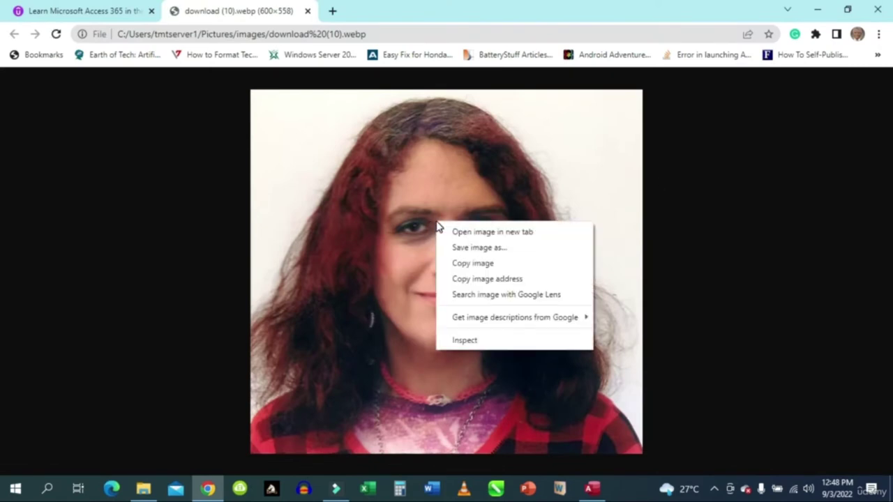
left_click(487, 264)
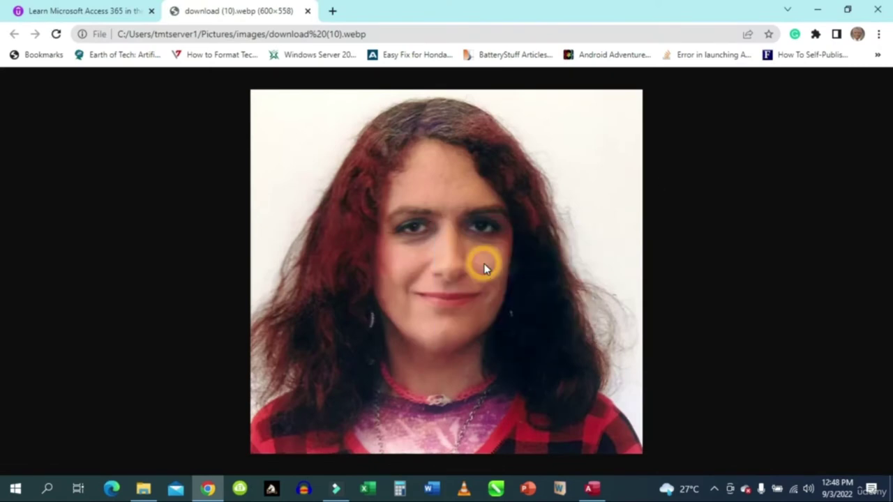
left_click(818, 14)
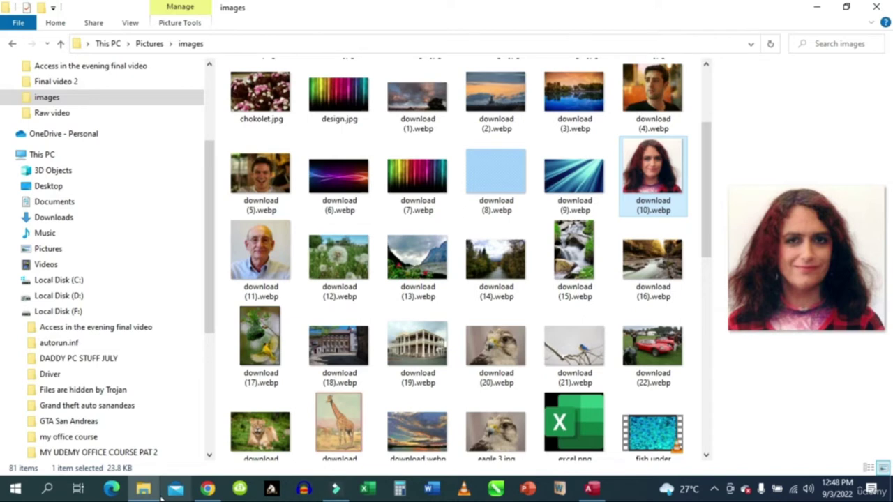
Paste the copied portrait into the pics field and set sex to f.
left_click(592, 489)
left_click(331, 322)
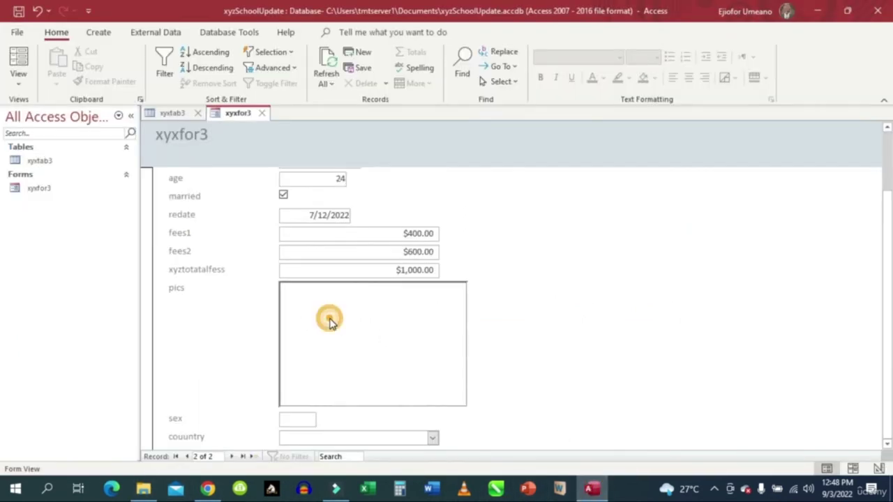
right_click(331, 324)
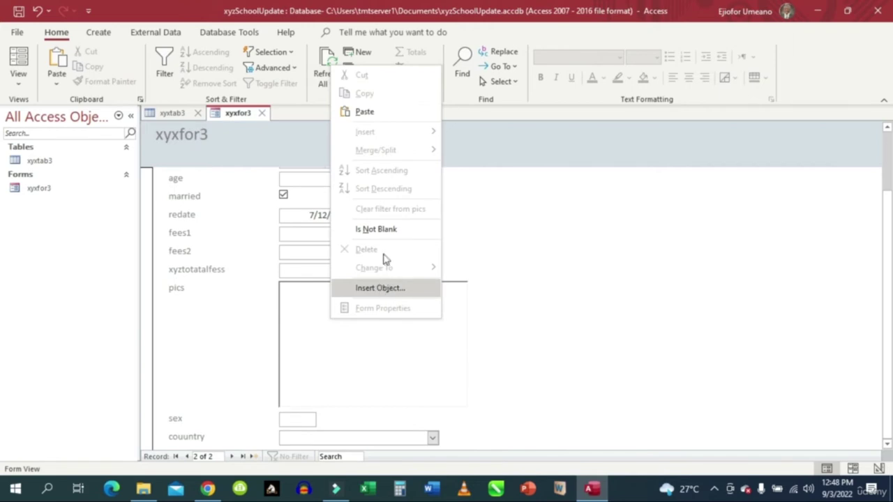
left_click(368, 114)
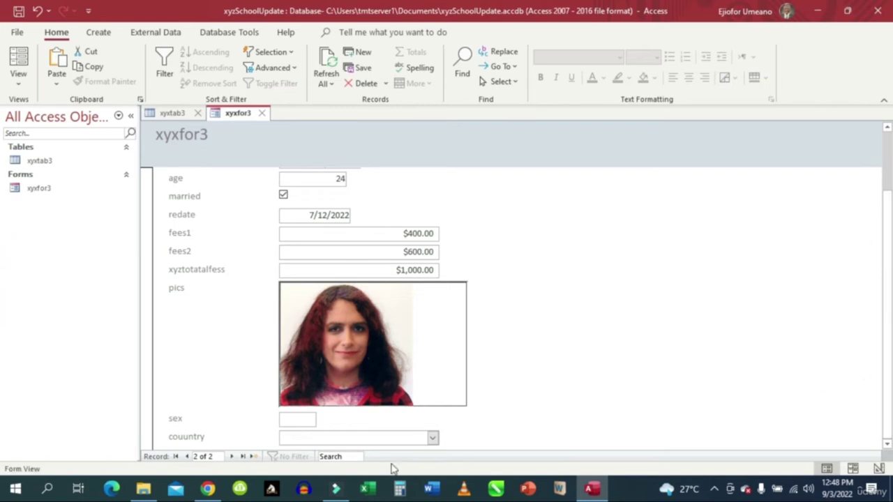
left_click(297, 418)
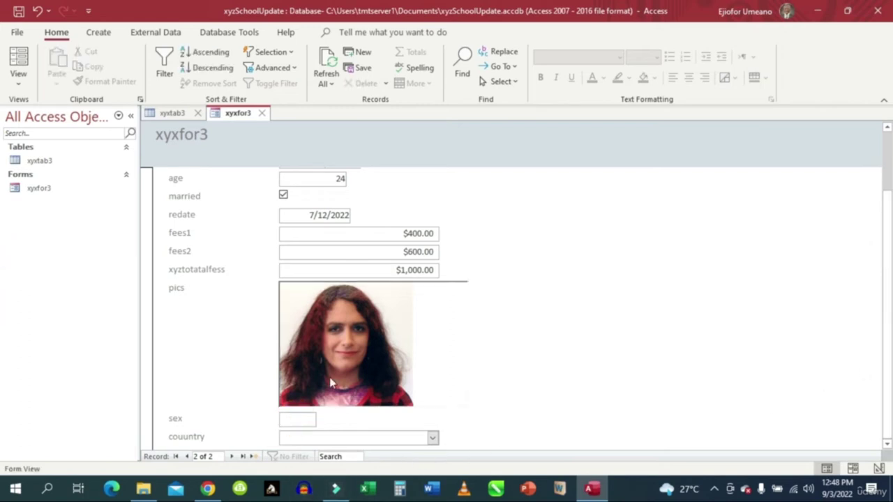
type("f")
left_click(433, 437)
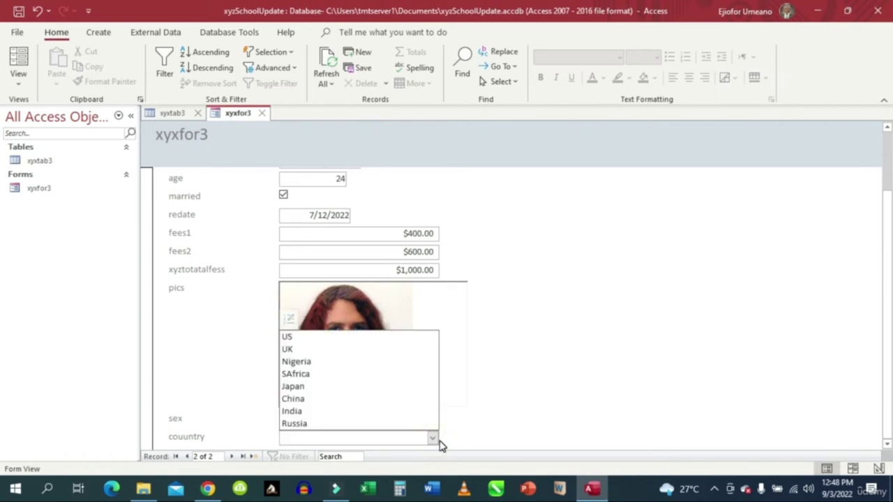
Set the country to Japan and move on to a blank third record.
left_click(303, 388)
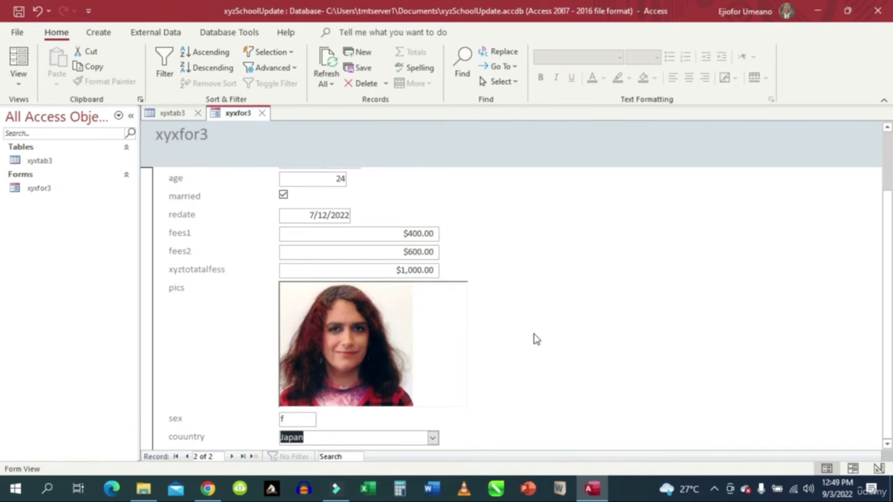
left_click(587, 277)
left_click(233, 459)
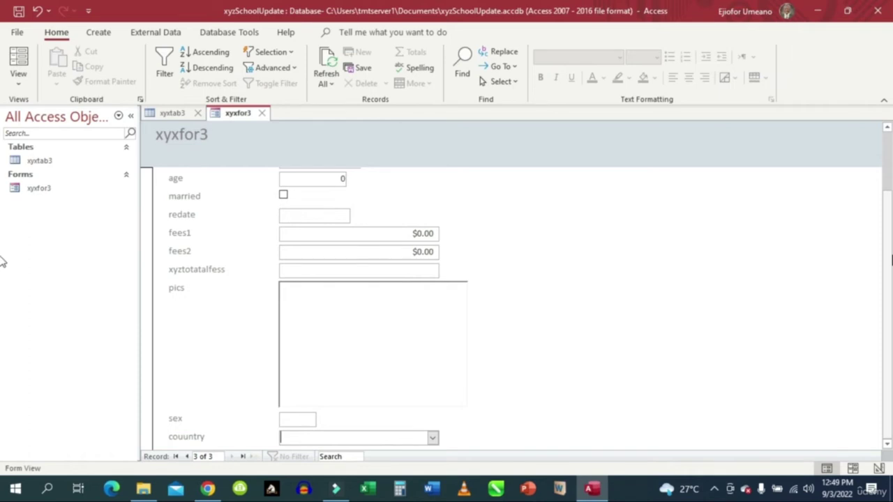
Replace the default 0 in xyzMatNo with 1 on new record 3.
scroll(736, 127, "up", 3)
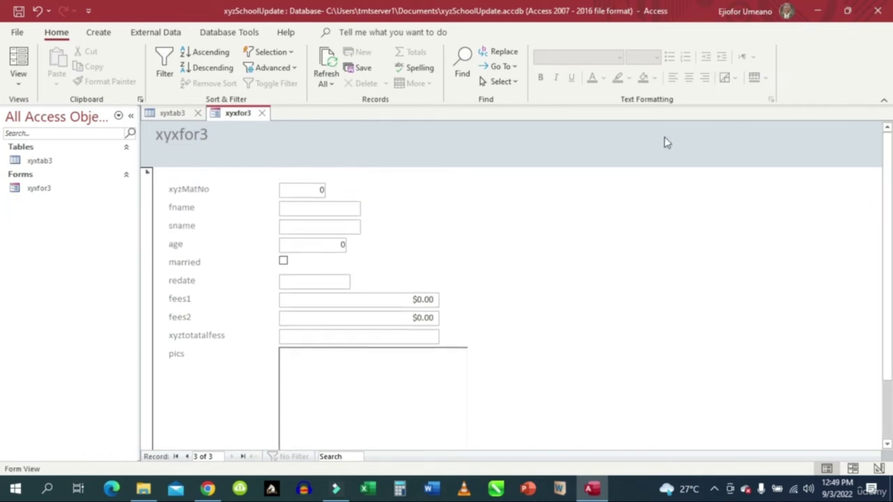
left_click_drag(302, 188, 354, 183)
type("1")
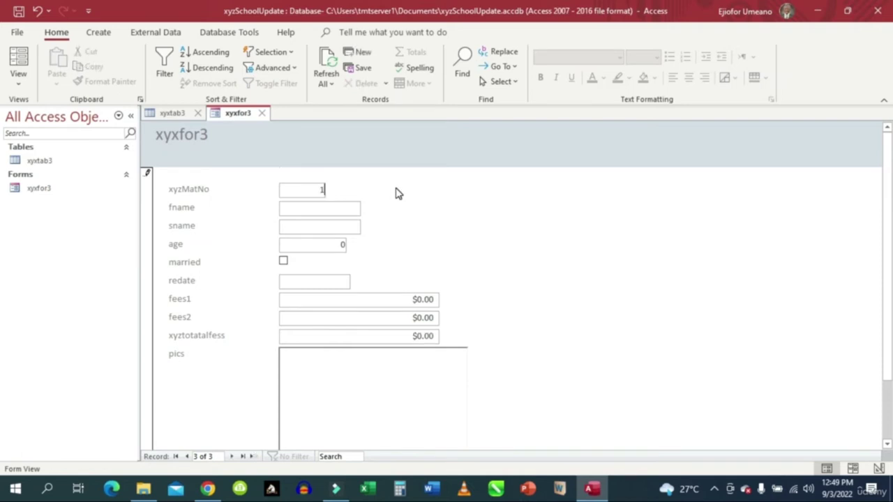